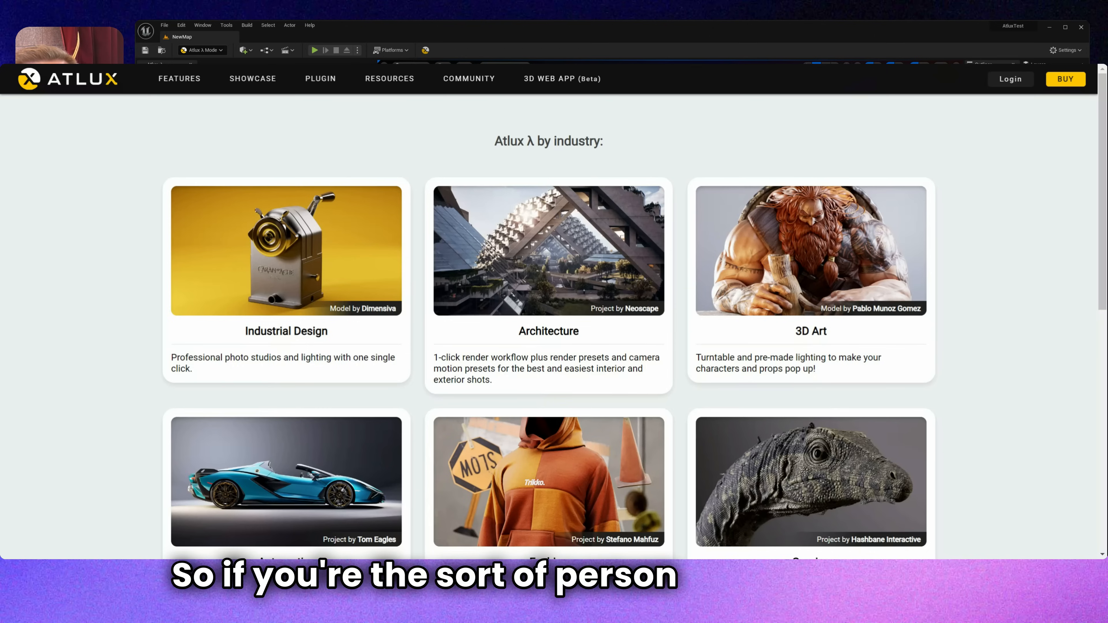
# Look through the Atlux industry examples on the website, from Industrial Design down to Motion Graphics
pyautogui.scroll(-5, 134, 139)
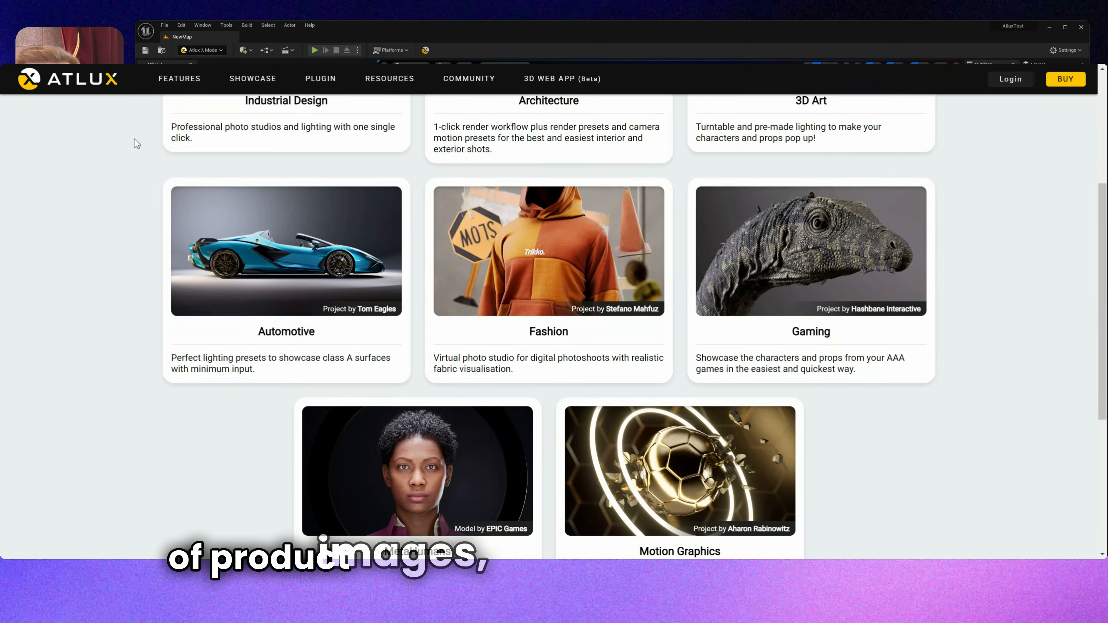
pyautogui.scroll(-3, 135, 140)
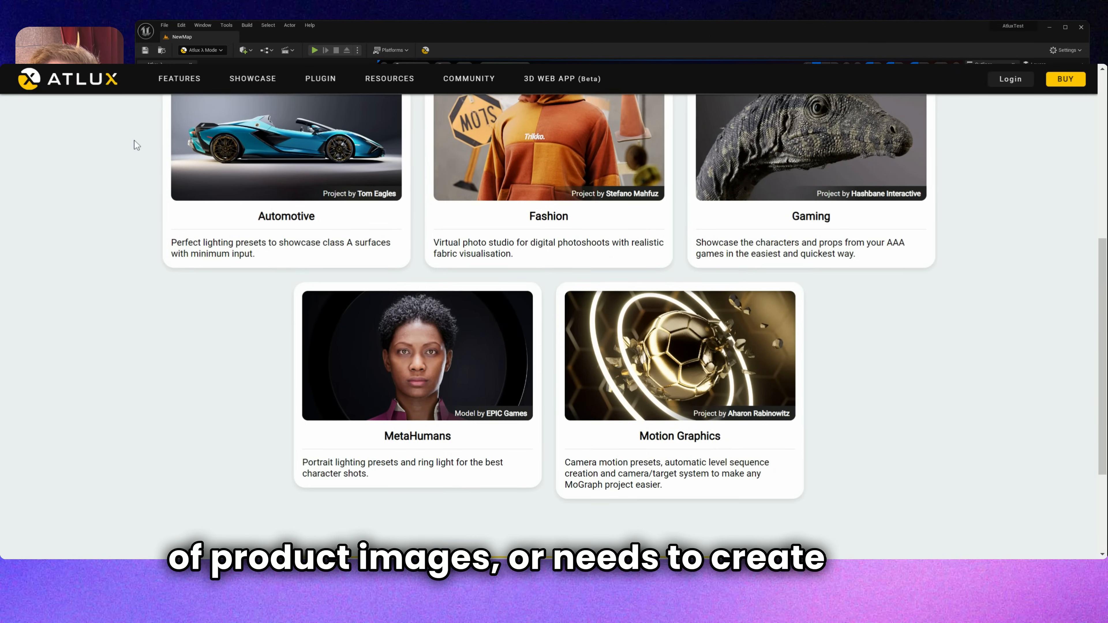
pyautogui.scroll(1, 134, 140)
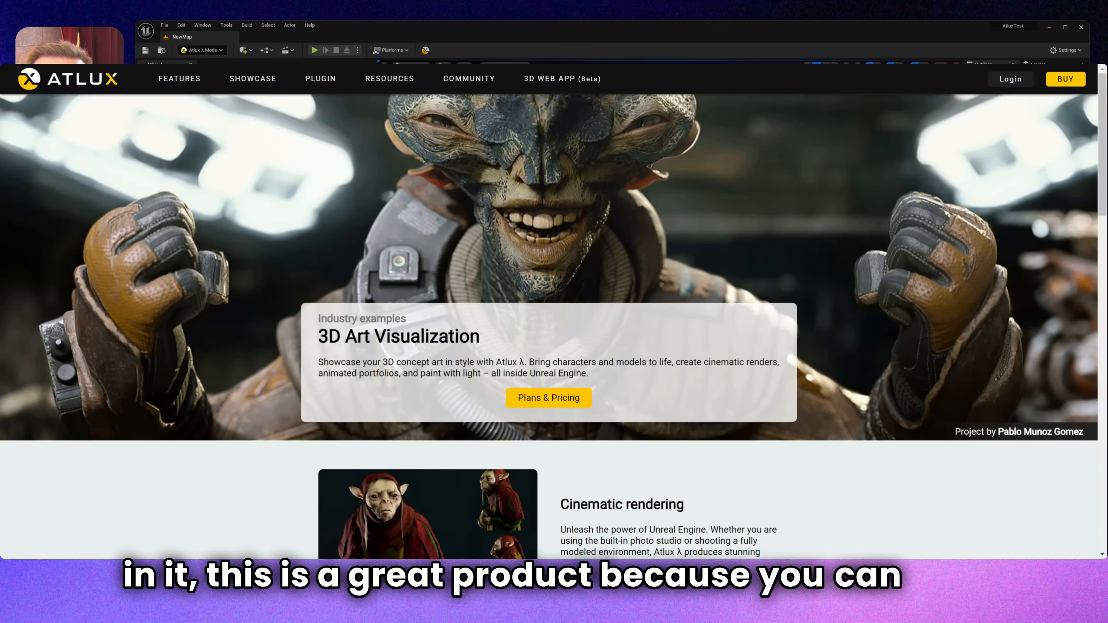
# Examine the 3D Art Visualization page and go through the images in its User Gallery
pyautogui.scroll(-6, 744, 198)
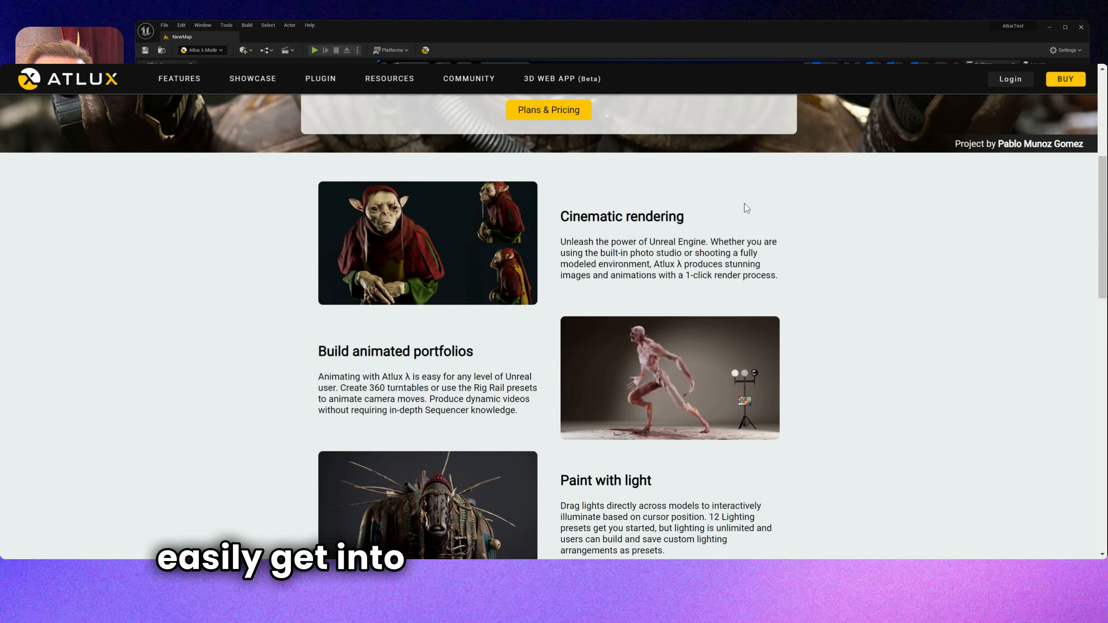
pyautogui.scroll(-4, 745, 204)
pyautogui.scroll(-4, 822, 239)
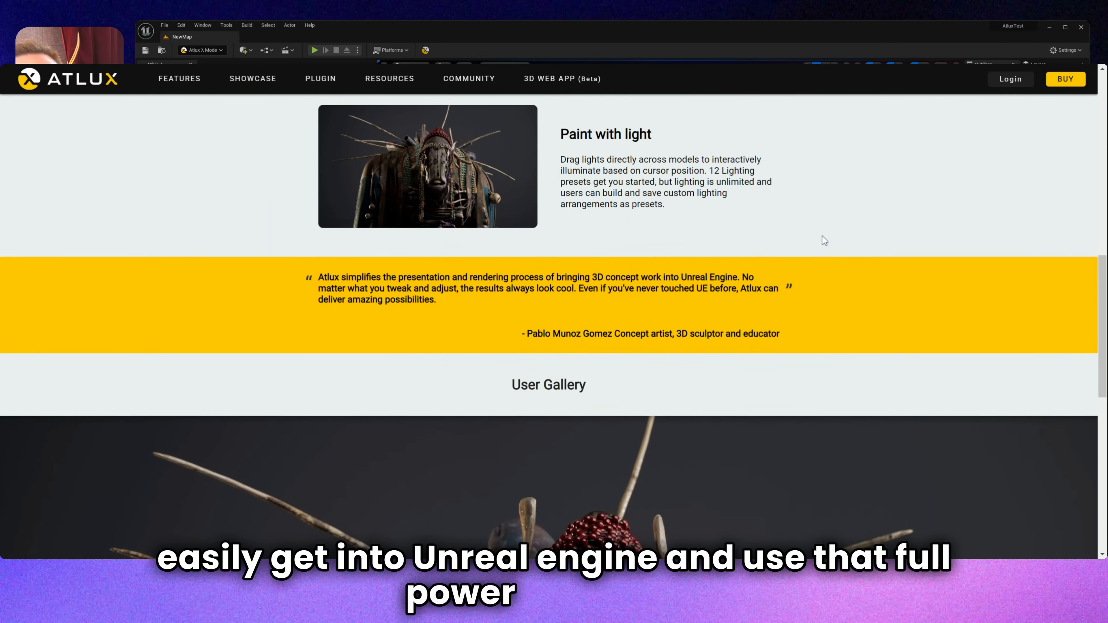
pyautogui.scroll(-8, 822, 236)
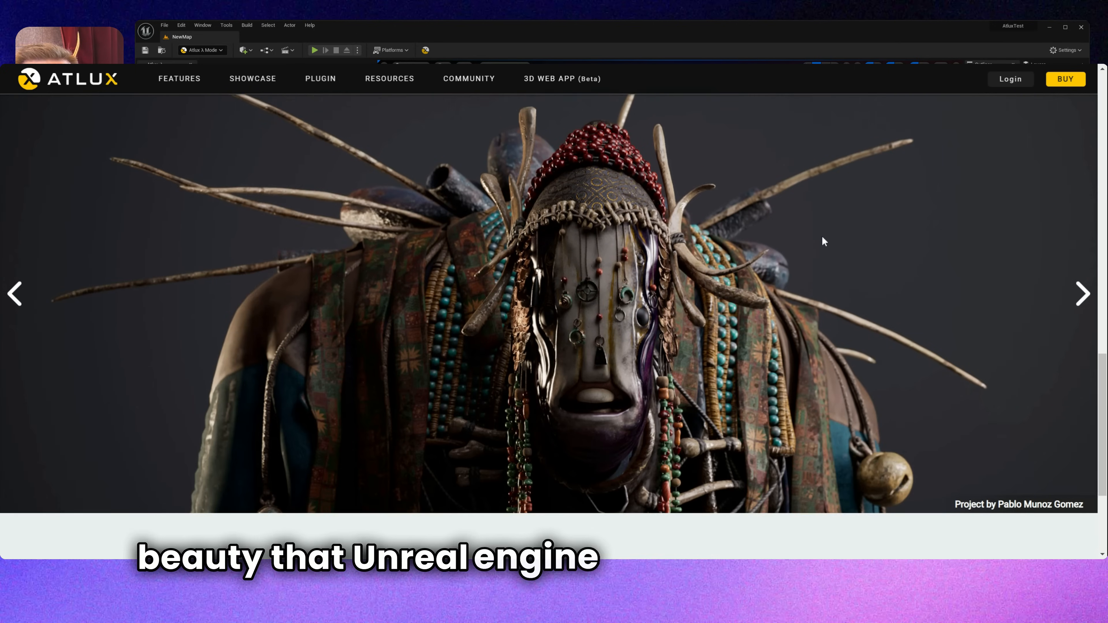
pyautogui.click(1083, 293)
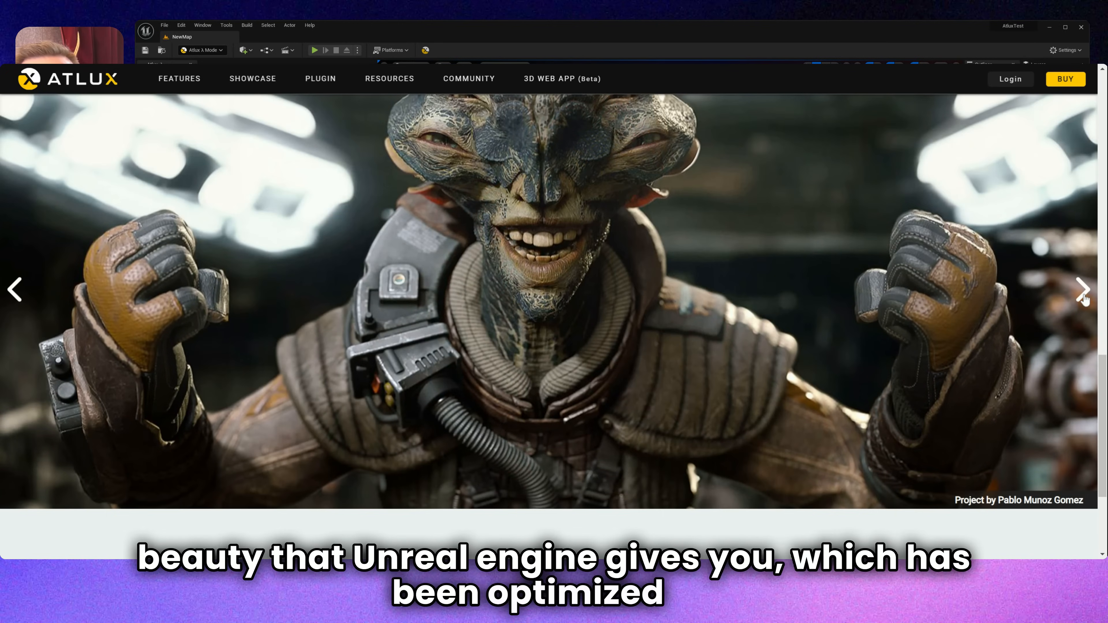
pyautogui.click(1085, 299)
pyautogui.scroll(2, 1085, 299)
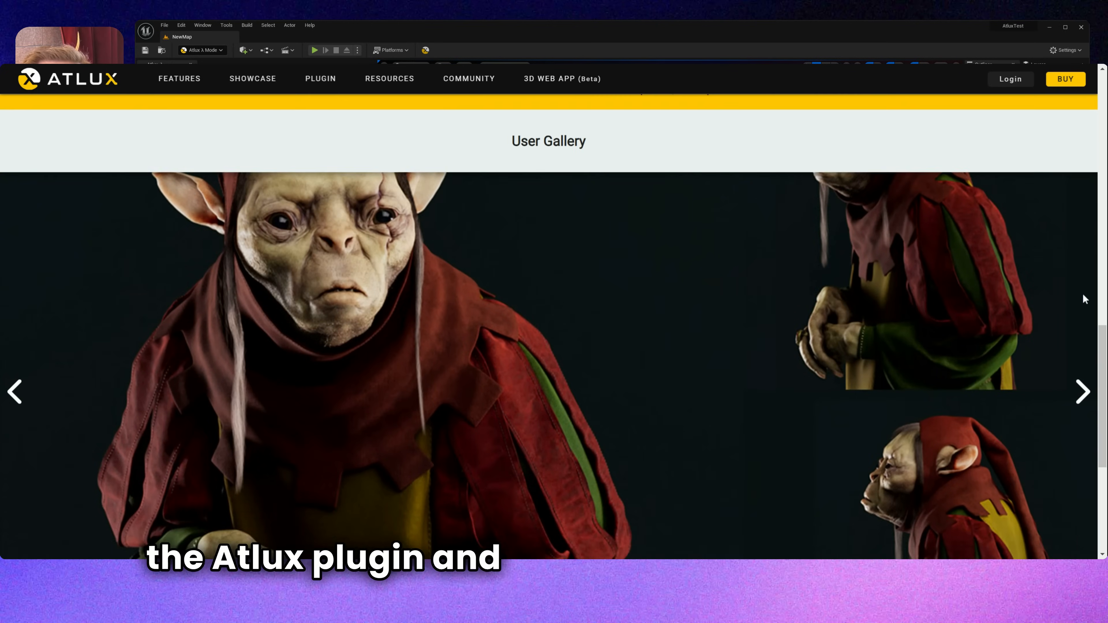
pyautogui.click(1082, 411)
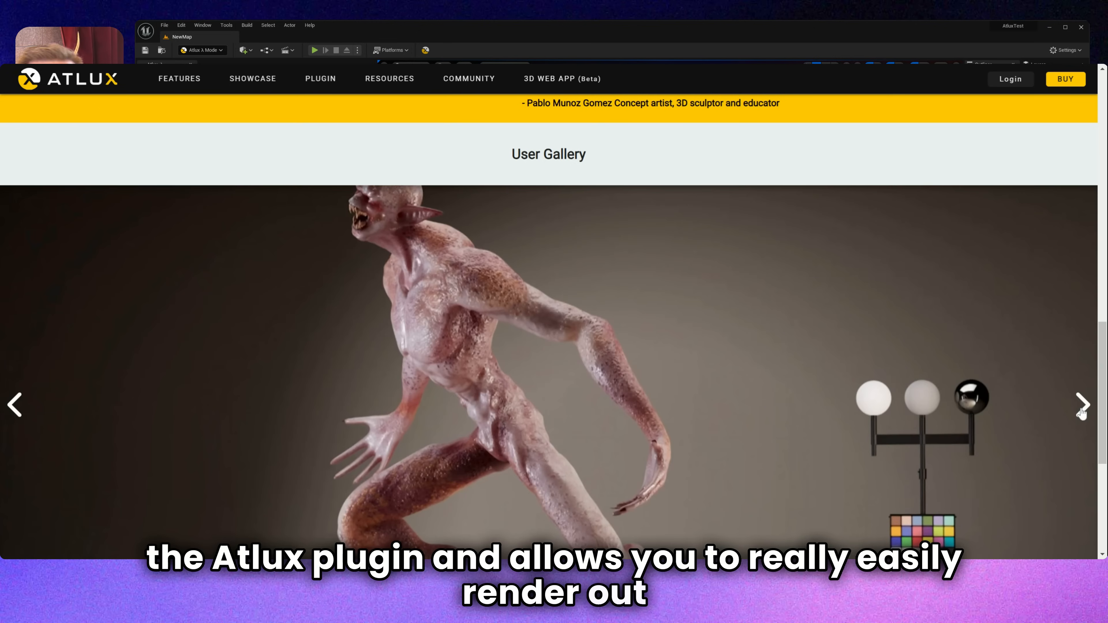
pyautogui.click(1082, 410)
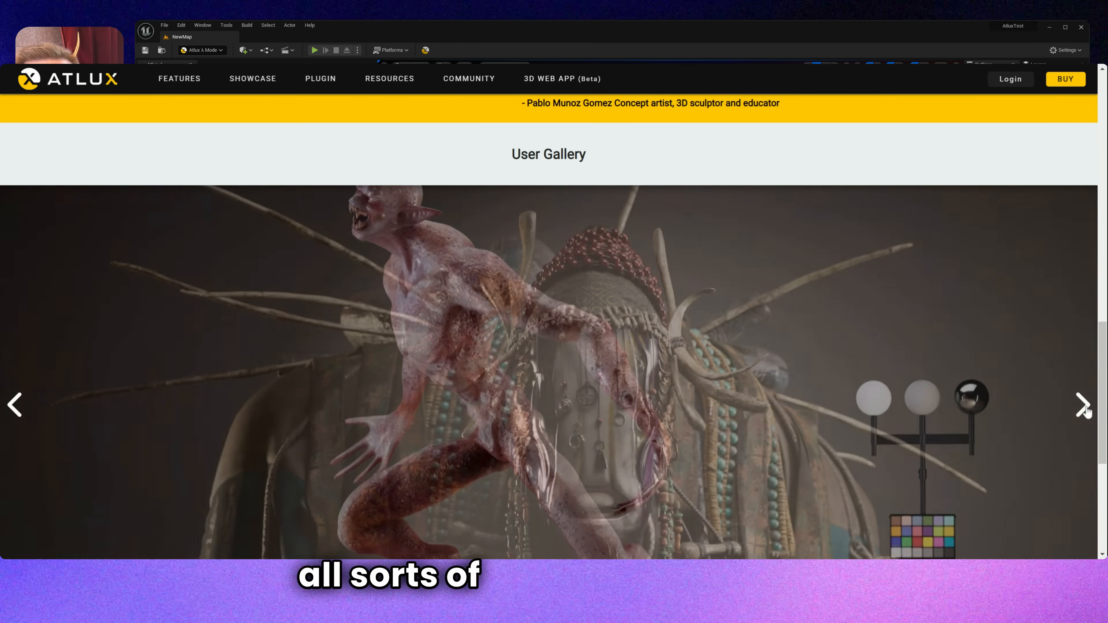
pyautogui.scroll(-1, 1087, 413)
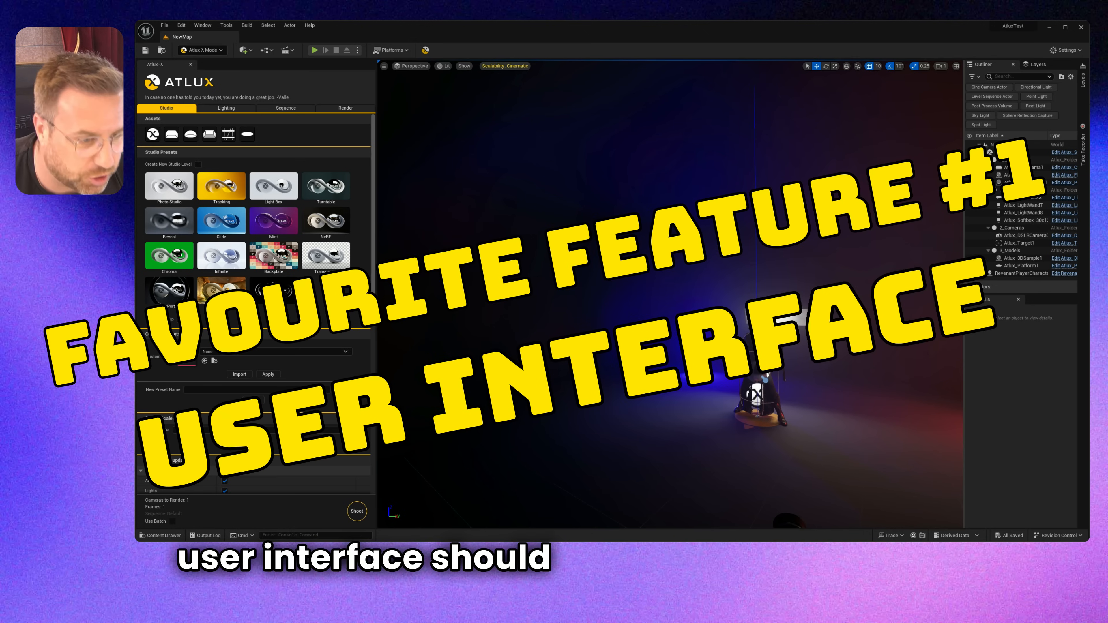
# Switch to Unreal Editor and inspect the studio scene from several viewpoints
pyautogui.moveTo(658, 213); pyautogui.dragTo(733, 227, button='right')
pyautogui.press('s')
pyautogui.press('w')
pyautogui.press('d')
pyautogui.press('a')
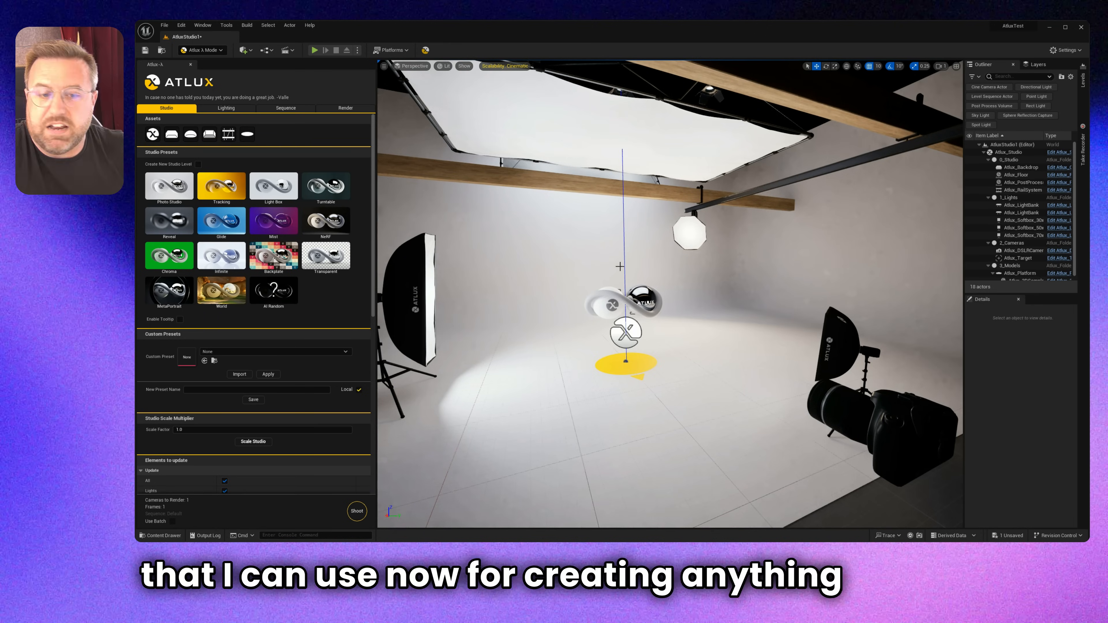
pyautogui.moveTo(618, 265); pyautogui.dragTo(606, 273, button='right')
# Review the plugin's studio presets and its lighting, sequence and render settings, ending on the studio settings
pyautogui.scroll(-8, 258, 344)
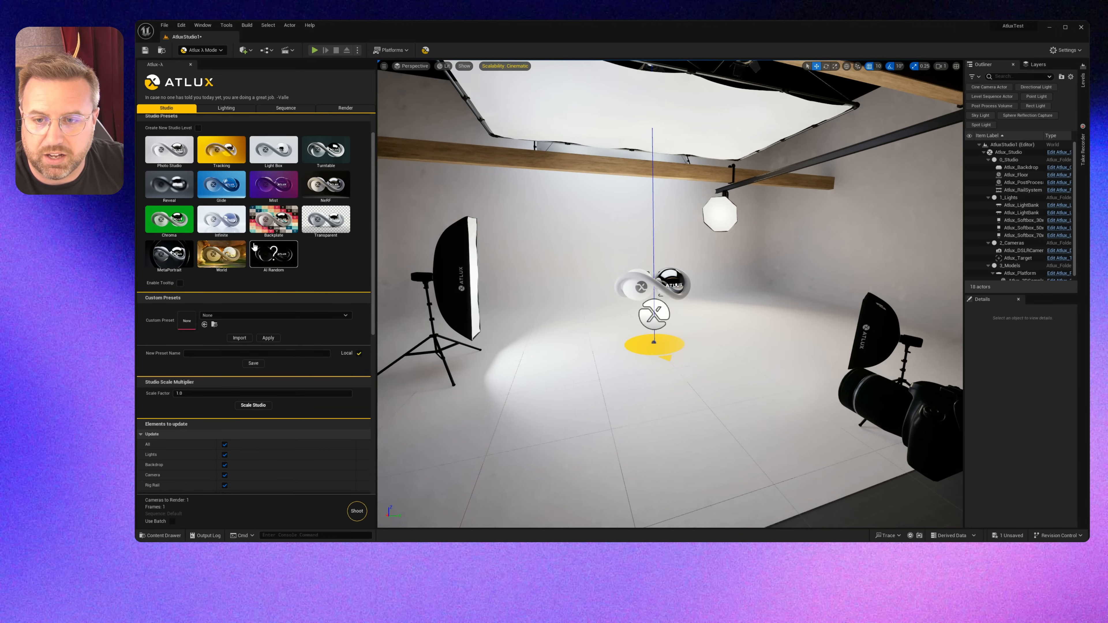
pyautogui.scroll(10, 247, 273)
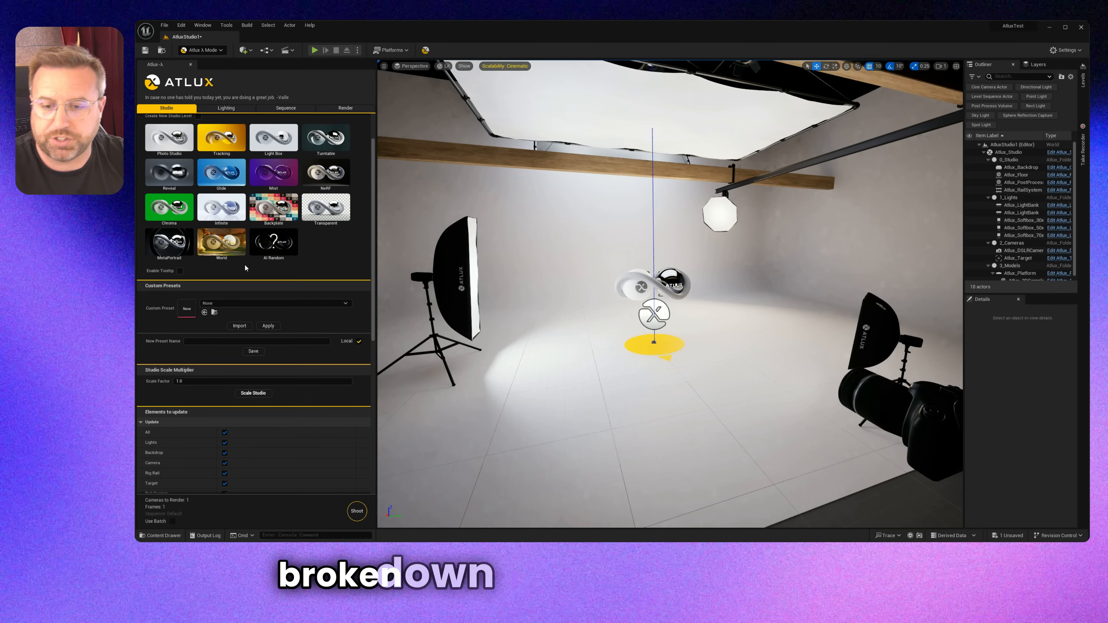
pyautogui.click(234, 110)
pyautogui.click(281, 108)
pyautogui.click(345, 108)
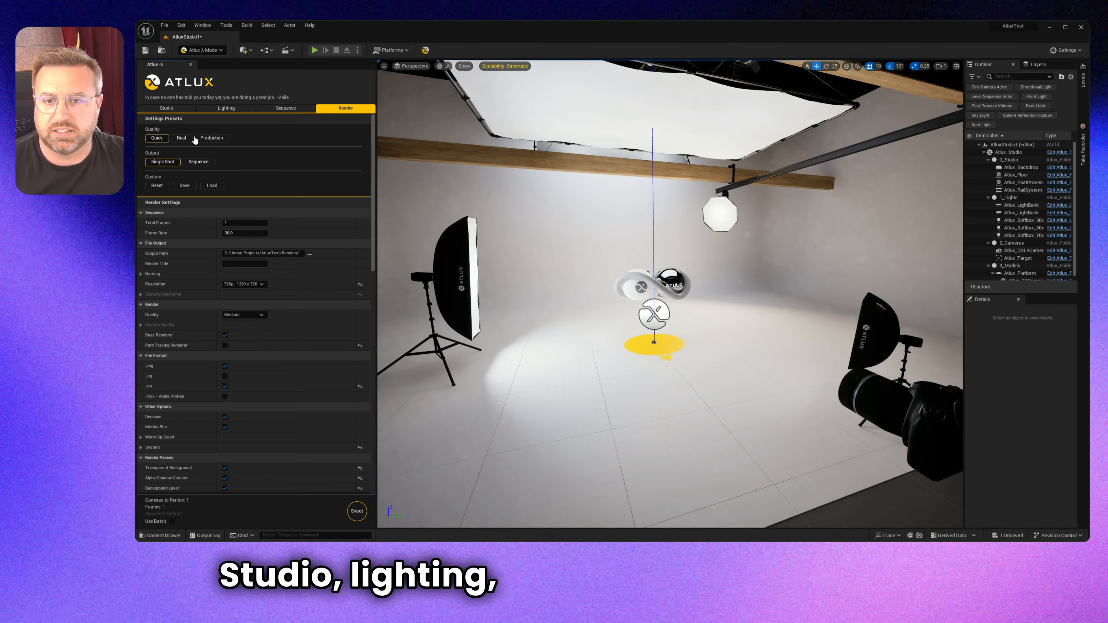
pyautogui.click(166, 109)
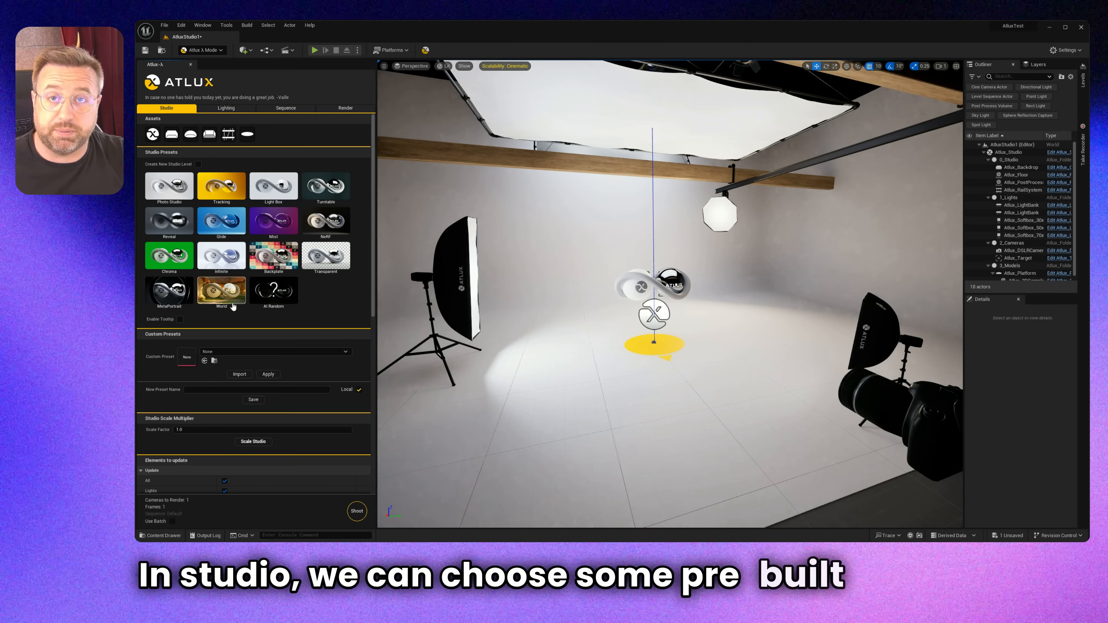
# Apply the Infinite studio preset and inspect its backdrop and light setup
pyautogui.click(222, 257)
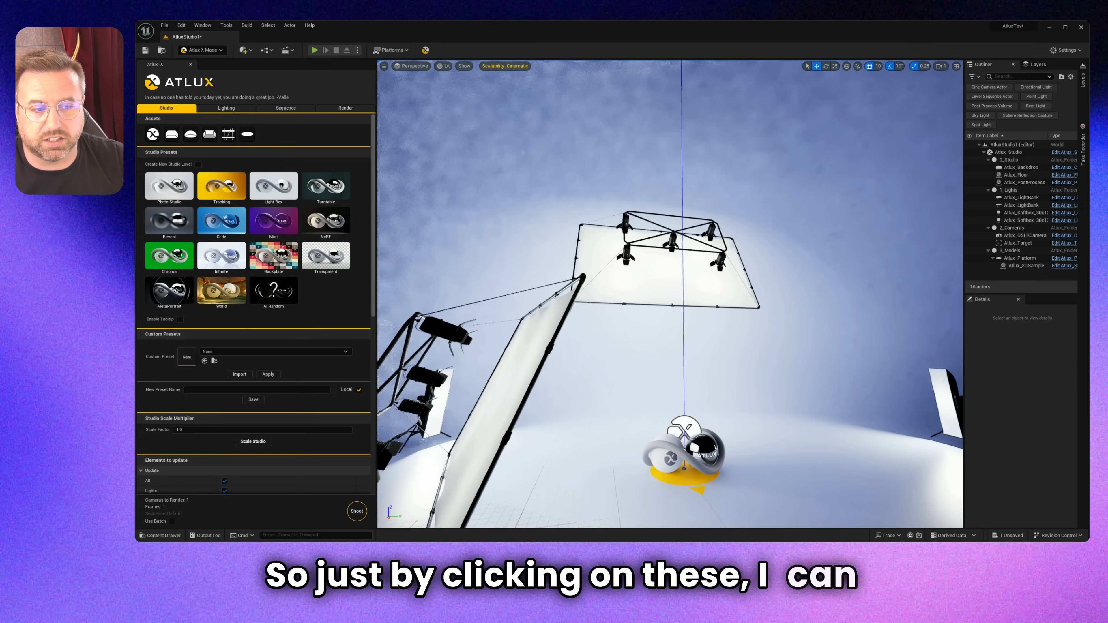
pyautogui.moveTo(633, 308); pyautogui.dragTo(585, 341, button='right')
pyautogui.moveTo(769, 349); pyautogui.dragTo(820, 341, button='right')
pyautogui.moveTo(656, 346); pyautogui.dragTo(660, 348, button='right')
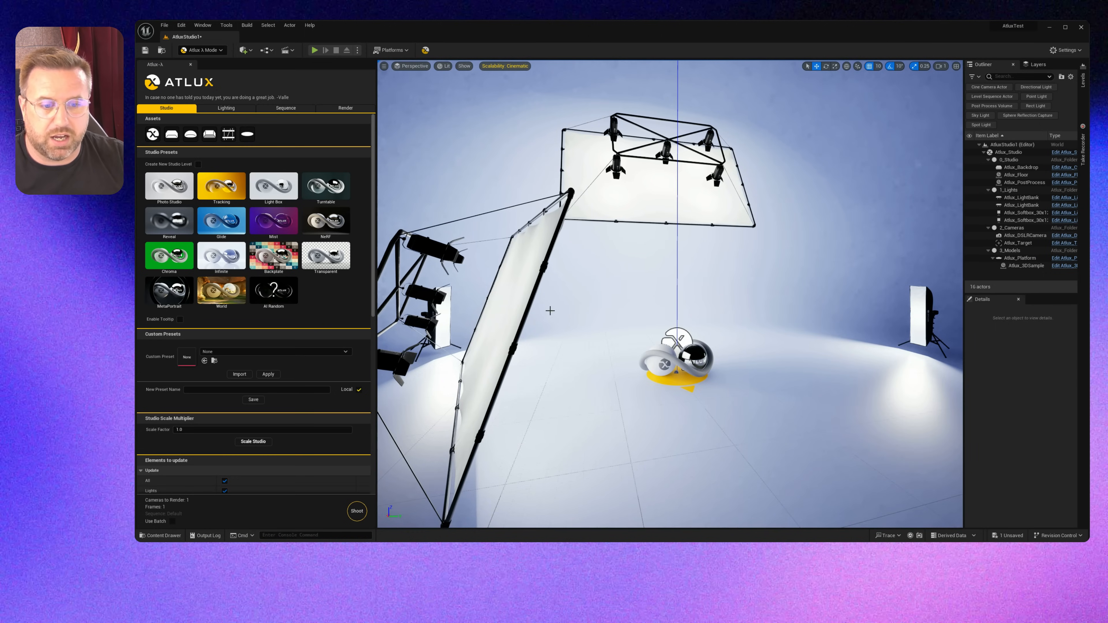
# Apply the Glide studio preset and inspect the camera rail around the sample model
pyautogui.click(221, 221)
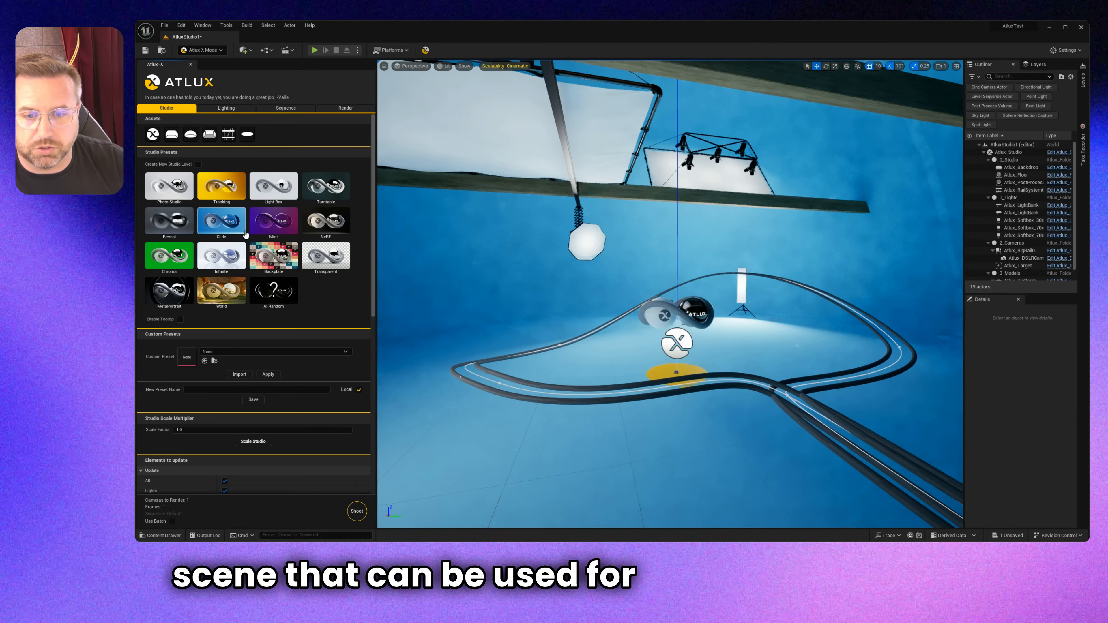
pyautogui.moveTo(670, 294); pyautogui.dragTo(751, 408, button='right')
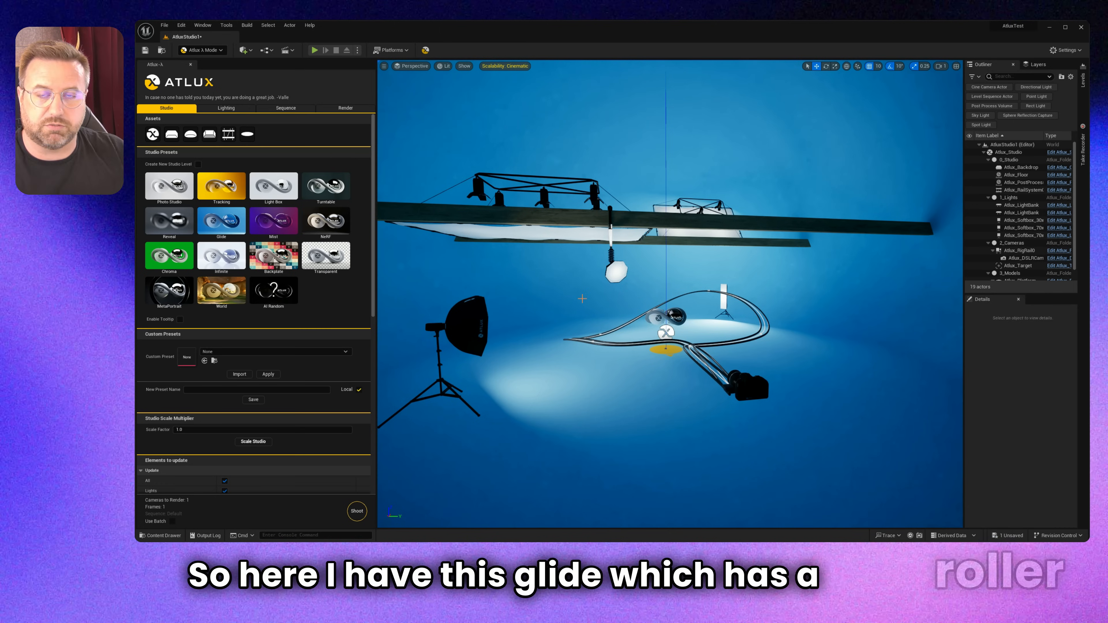
pyautogui.moveTo(603, 252); pyautogui.dragTo(603, 229, button='right')
pyautogui.scroll(5, 603, 251)
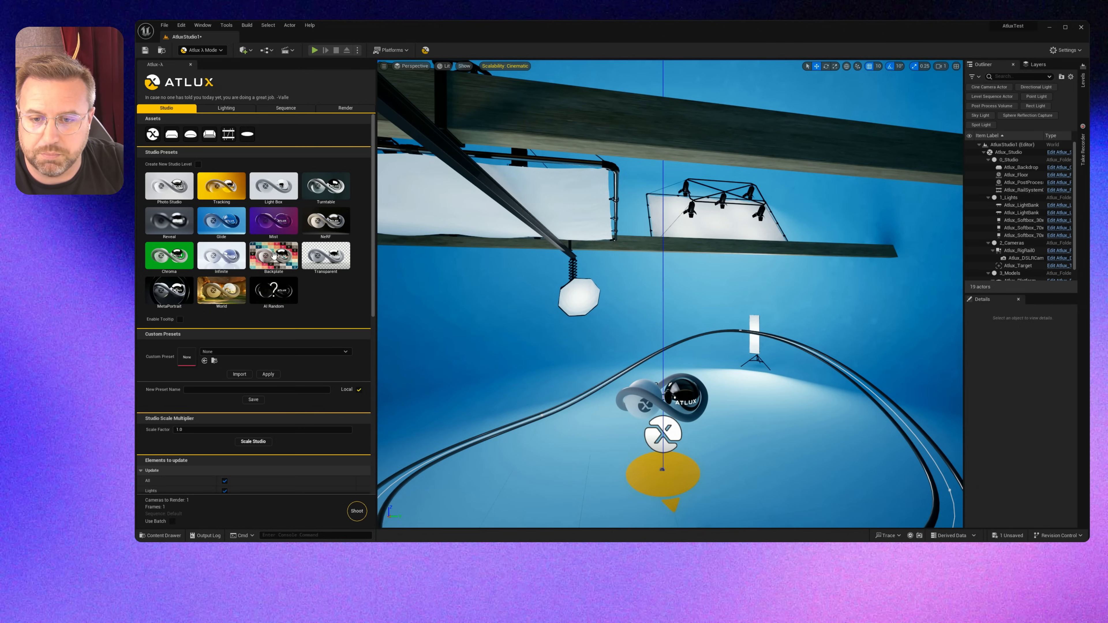
# Apply the Mist studio preset, select the sample model and inspect the coloured lighting around it
pyautogui.click(276, 226)
pyautogui.moveTo(670, 293); pyautogui.dragTo(633, 301, button='right')
pyautogui.press('w')
pyautogui.press('s')
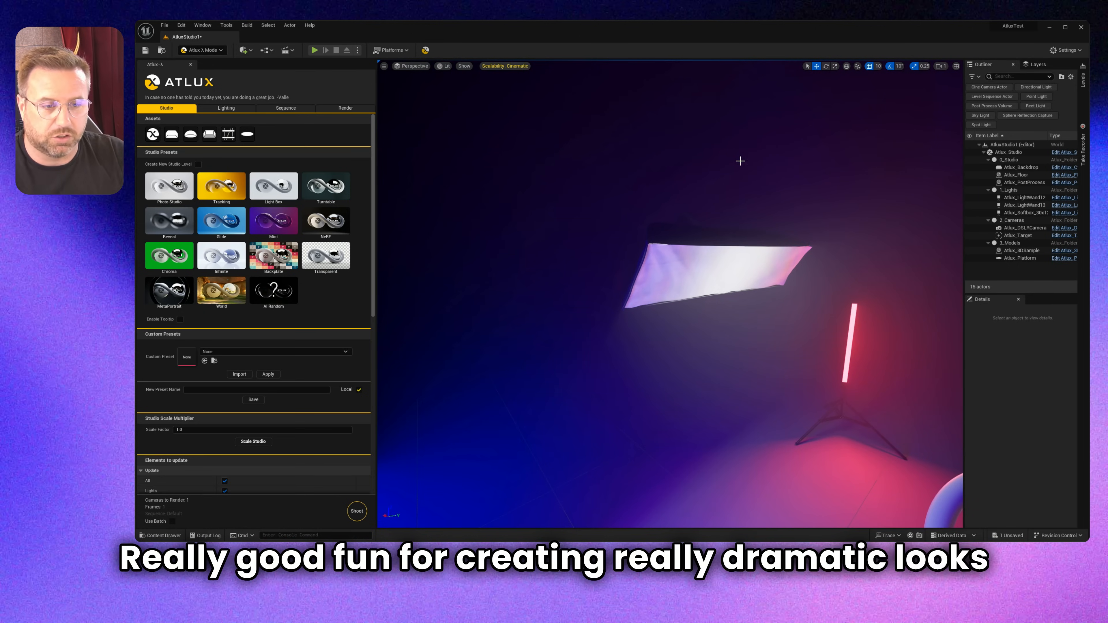
pyautogui.press('d')
pyautogui.moveTo(732, 181)
pyautogui.mouseDown(button='right')
pyautogui.moveTo(754, 218)
pyautogui.moveTo(742, 225)
pyautogui.moveTo(712, 190)
pyautogui.mouseUp(button='right')
pyautogui.press('q')
pyautogui.click(705, 335)
pyautogui.moveTo(704, 334); pyautogui.dragTo(735, 301, button='right')
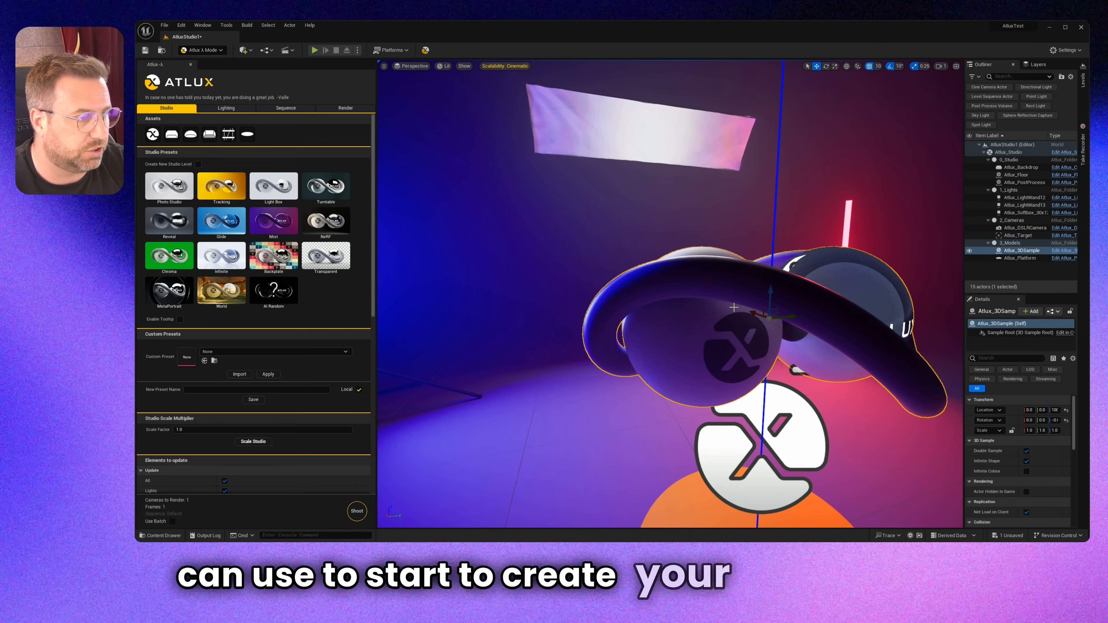
pyautogui.moveTo(733, 312); pyautogui.dragTo(426, 250, button='right')
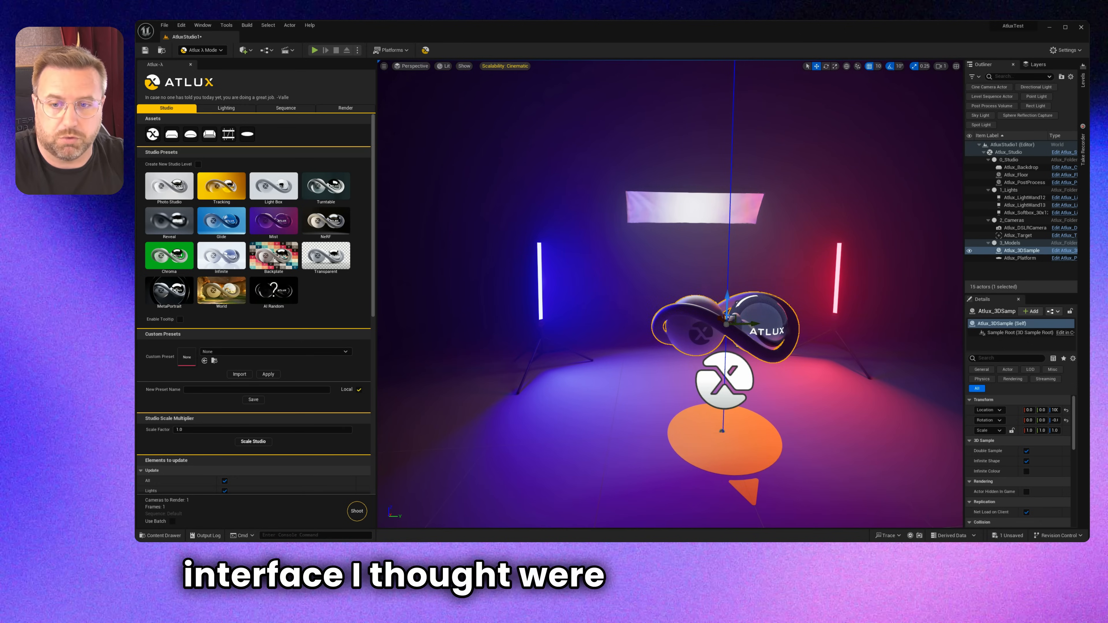
# Apply the Photo Studio preset and place the BP_Interactable_Police01 blueprint from the YI_ModularVehicles content at the centre of the studio
pyautogui.click(169, 188)
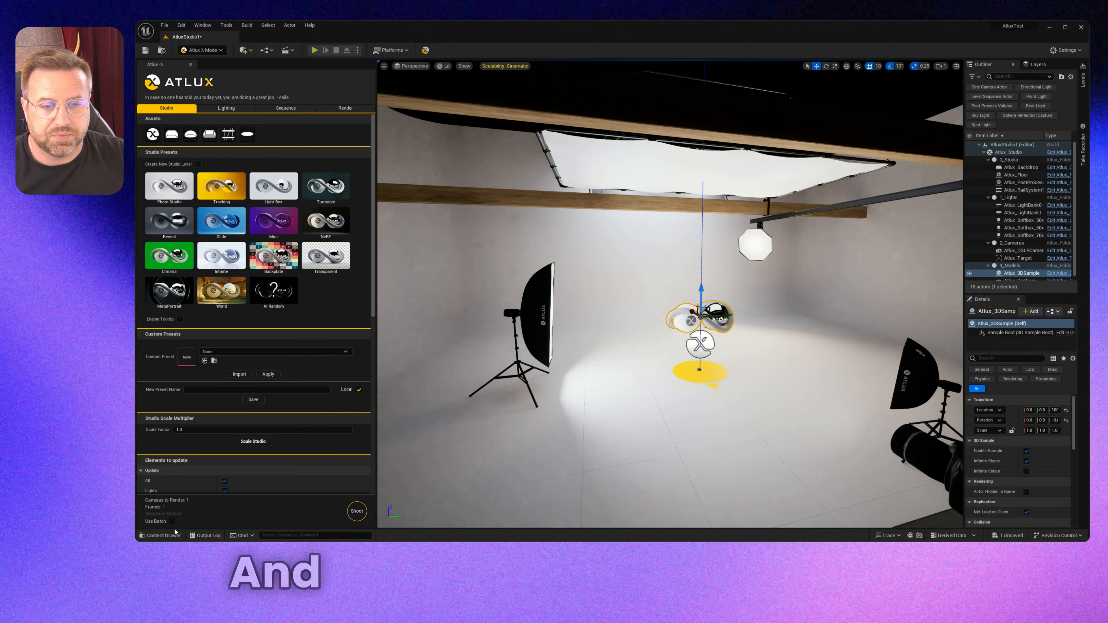
pyautogui.hotkey('ctrl', 'space')
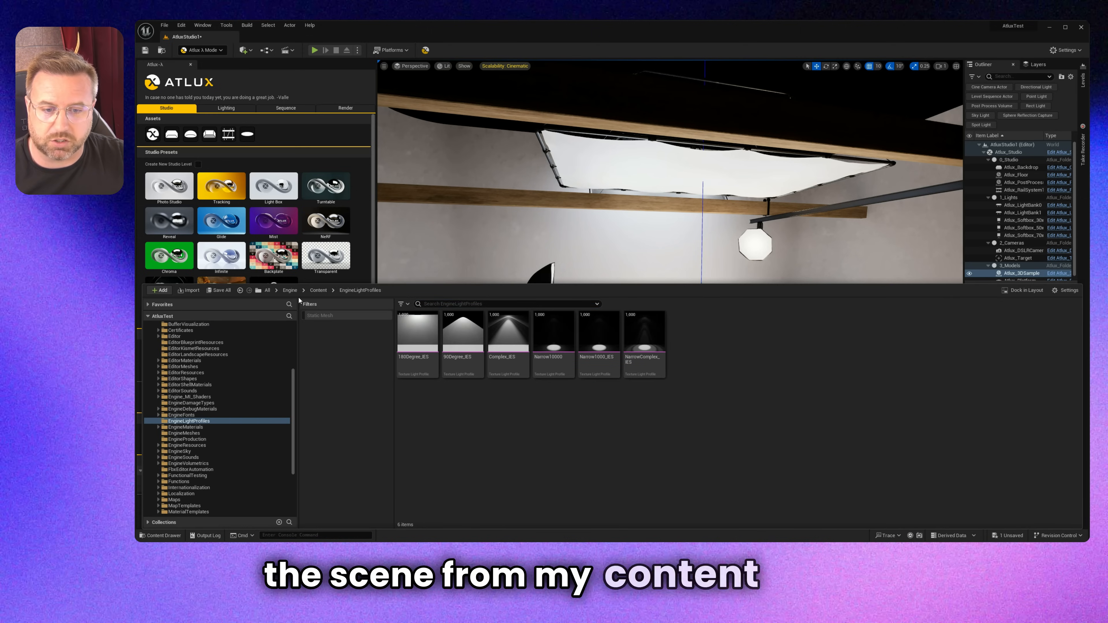
pyautogui.click(290, 290)
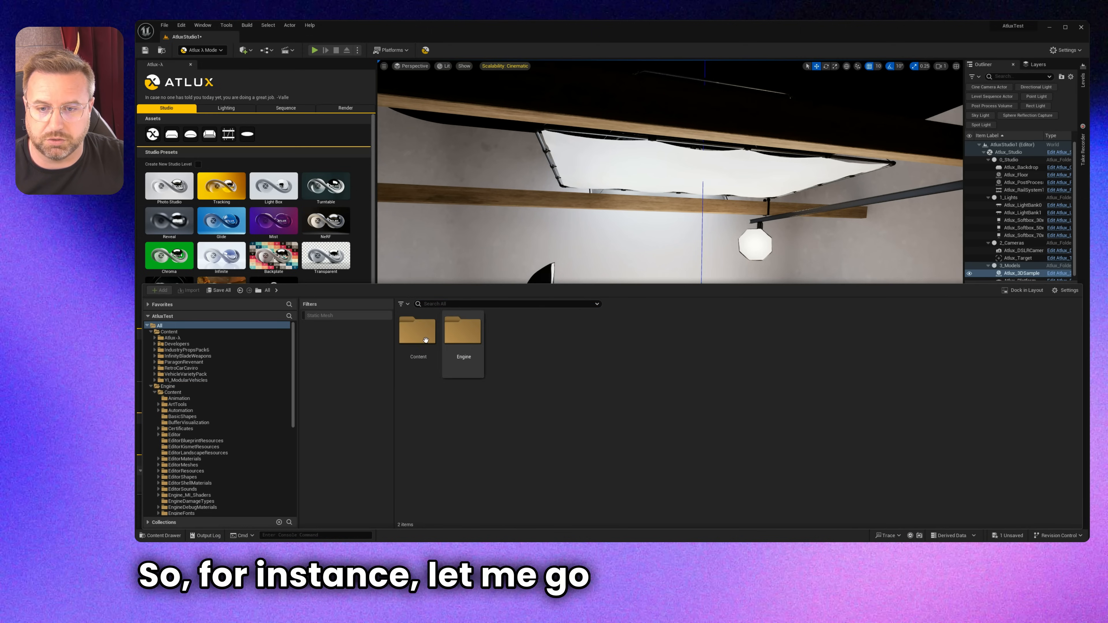
pyautogui.doubleClick(416, 336)
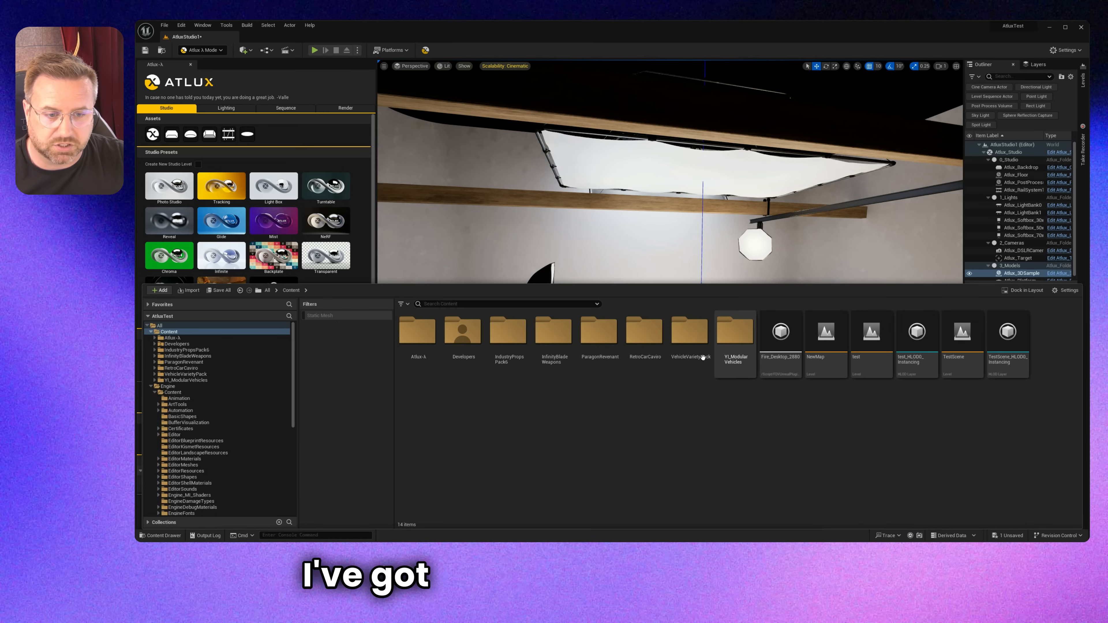
pyautogui.doubleClick(730, 339)
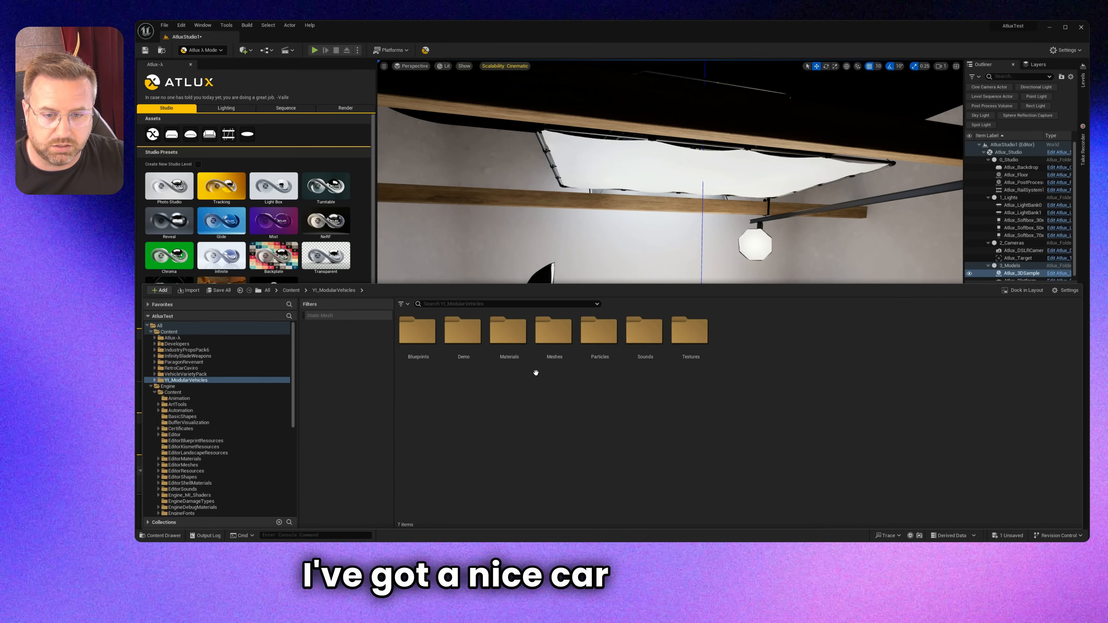
pyautogui.doubleClick(418, 333)
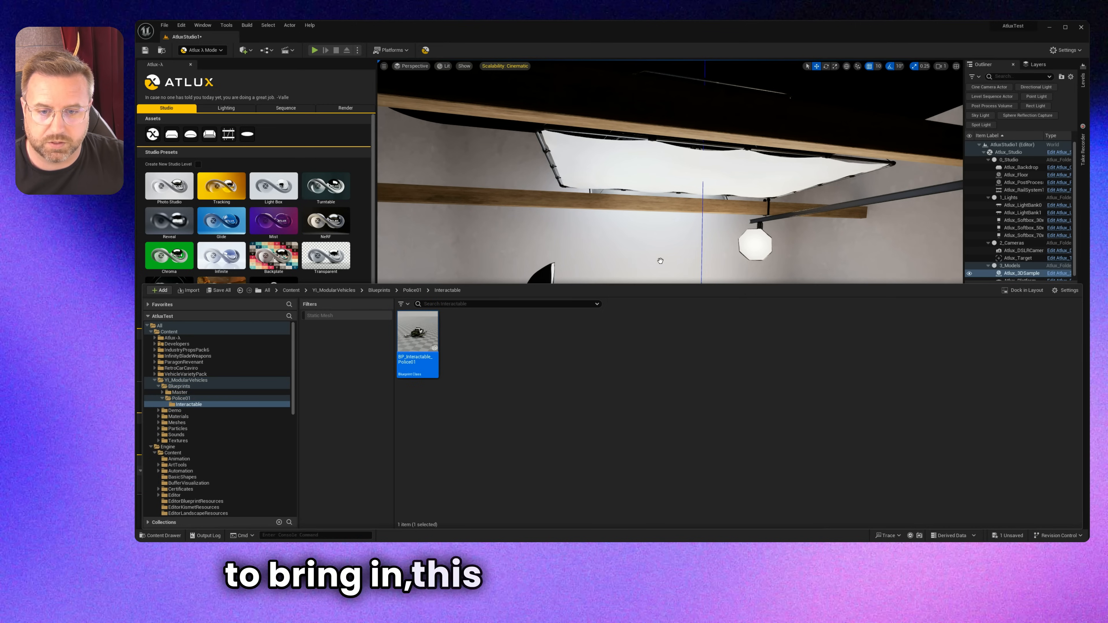
pyautogui.moveTo(662, 261); pyautogui.dragTo(708, 367)
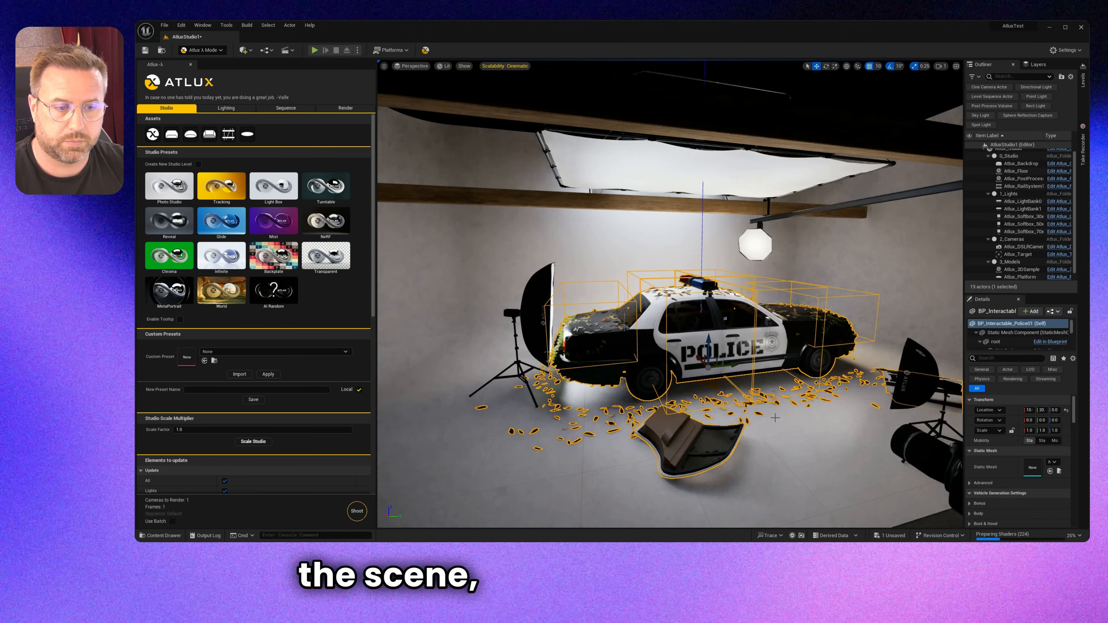
# Turn on game view to hide the editor overlays and scale the whole studio with a scale factor of 2
pyautogui.moveTo(775, 418); pyautogui.dragTo(693, 375, button='right')
pyautogui.press('g')
pyautogui.press('s')
pyautogui.press('s')
pyautogui.press('s')
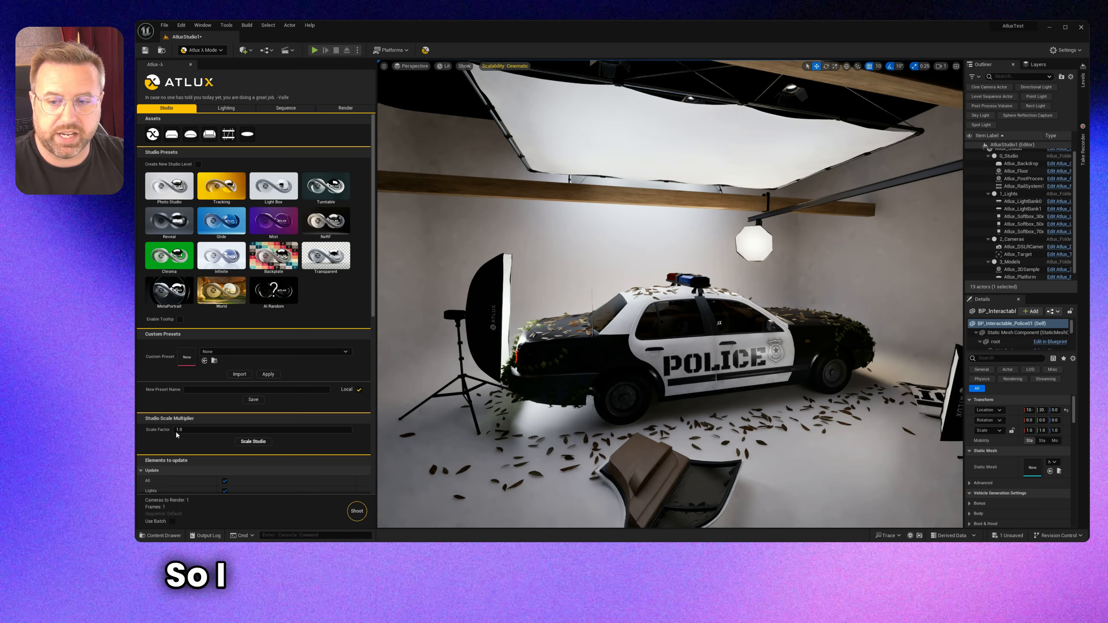
pyautogui.write('2')
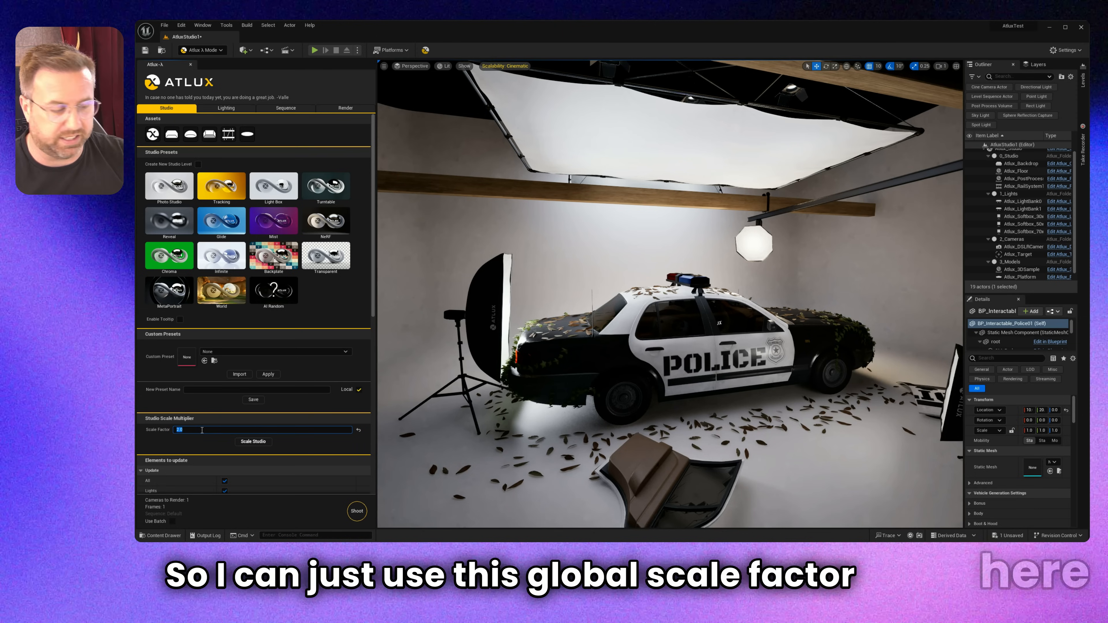
pyautogui.click(252, 441)
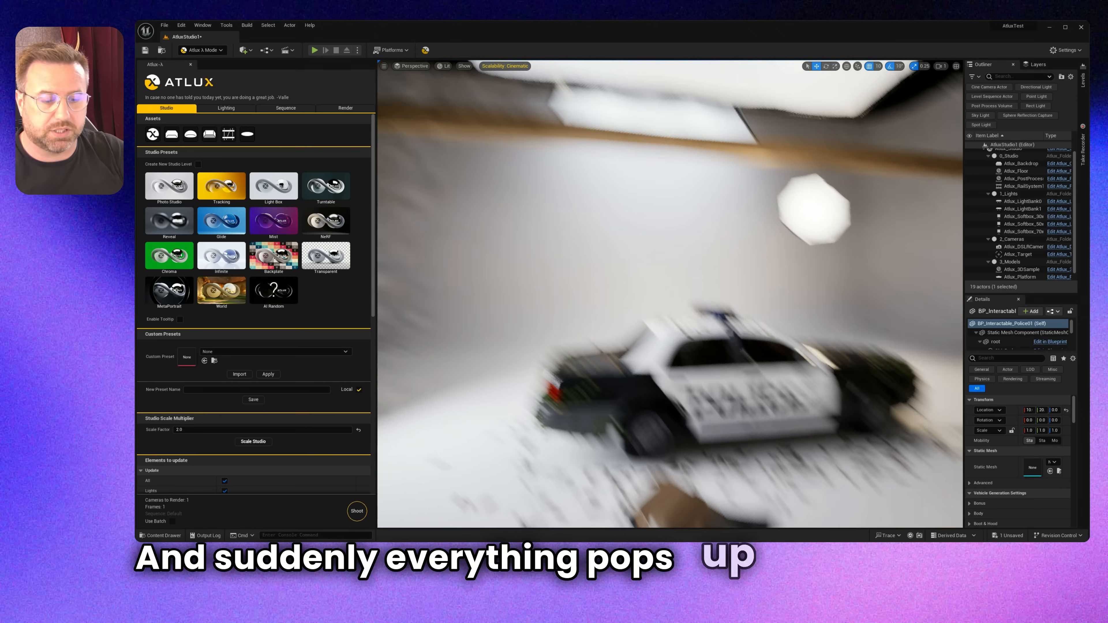
pyautogui.press('s')
pyautogui.moveTo(400, 465)
pyautogui.mouseDown(button='right')
pyautogui.moveTo(379, 464)
pyautogui.moveTo(400, 465)
pyautogui.mouseUp(button='right')
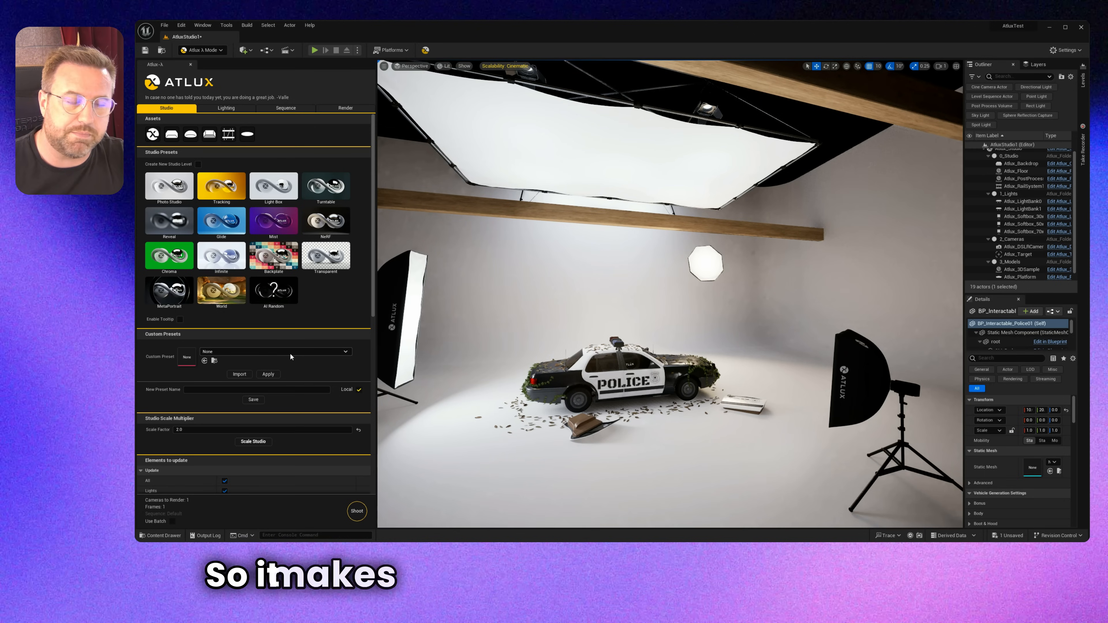
# Scale the whole studio back down with a scale factor of 0.5
pyautogui.click(199, 429)
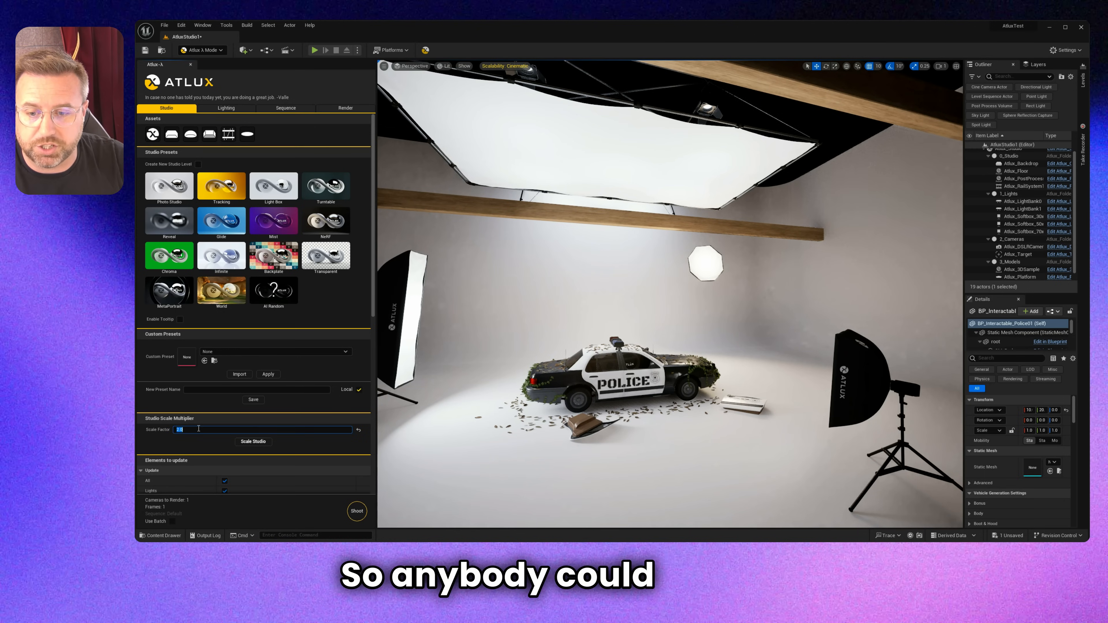
pyautogui.write('0.5')
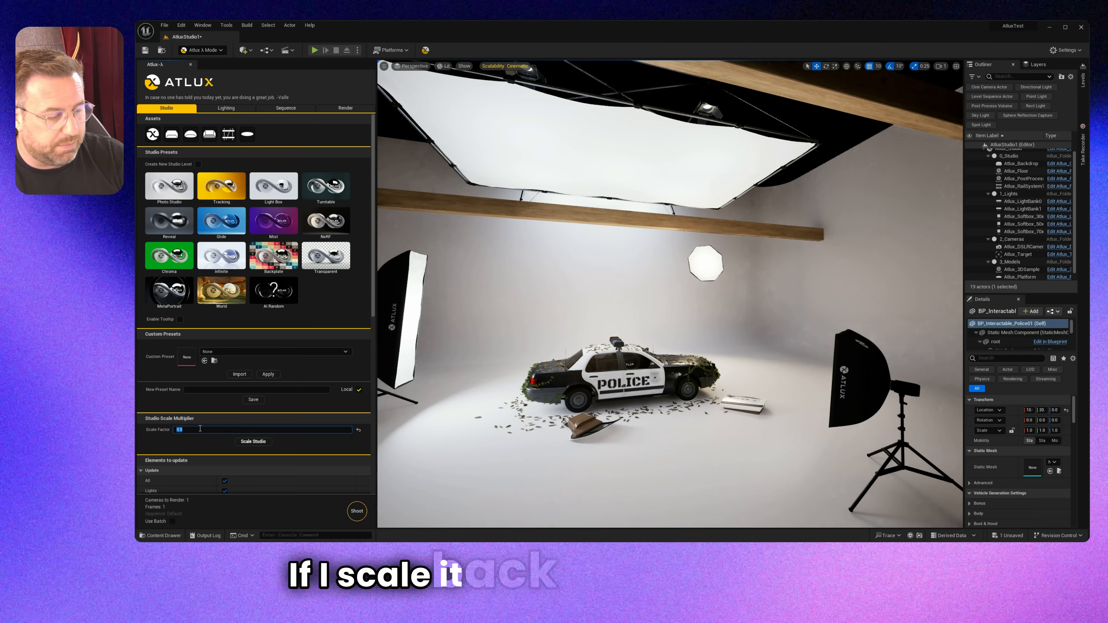
pyautogui.click(251, 442)
pyautogui.click(251, 442)
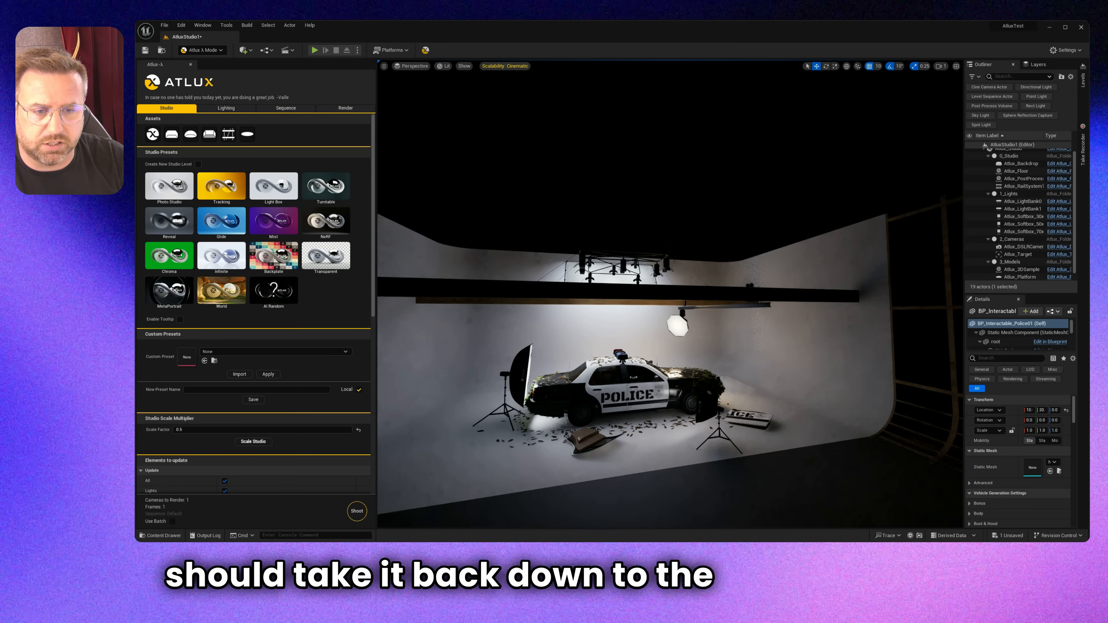
# Try the Mist and NeRF studio presets around the police car and return to the Photo Studio preset
pyautogui.click(275, 236)
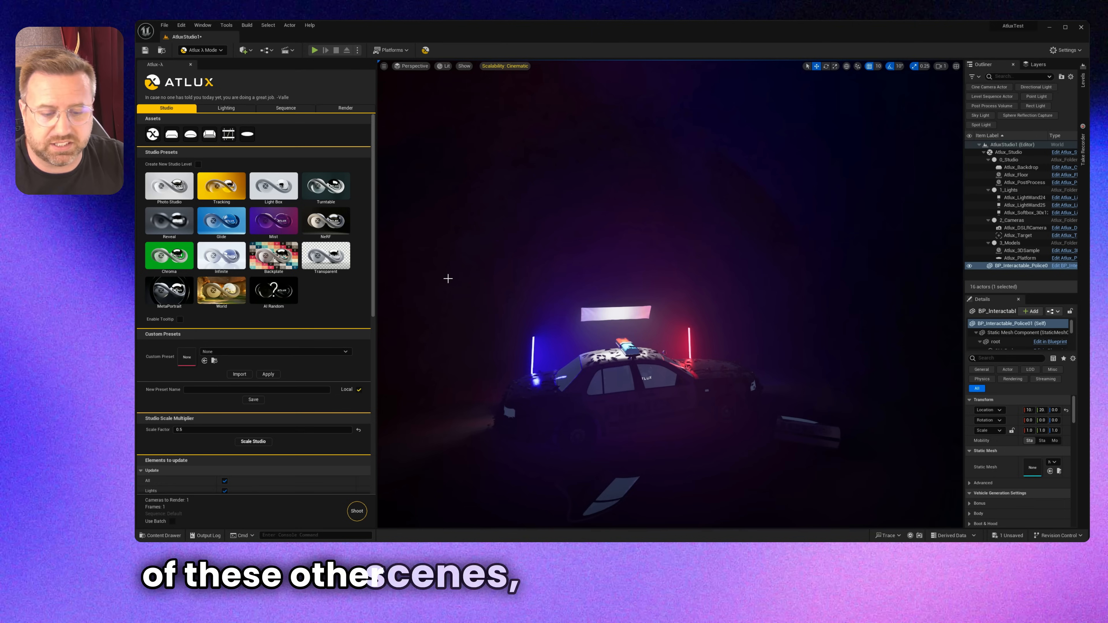
pyautogui.click(317, 223)
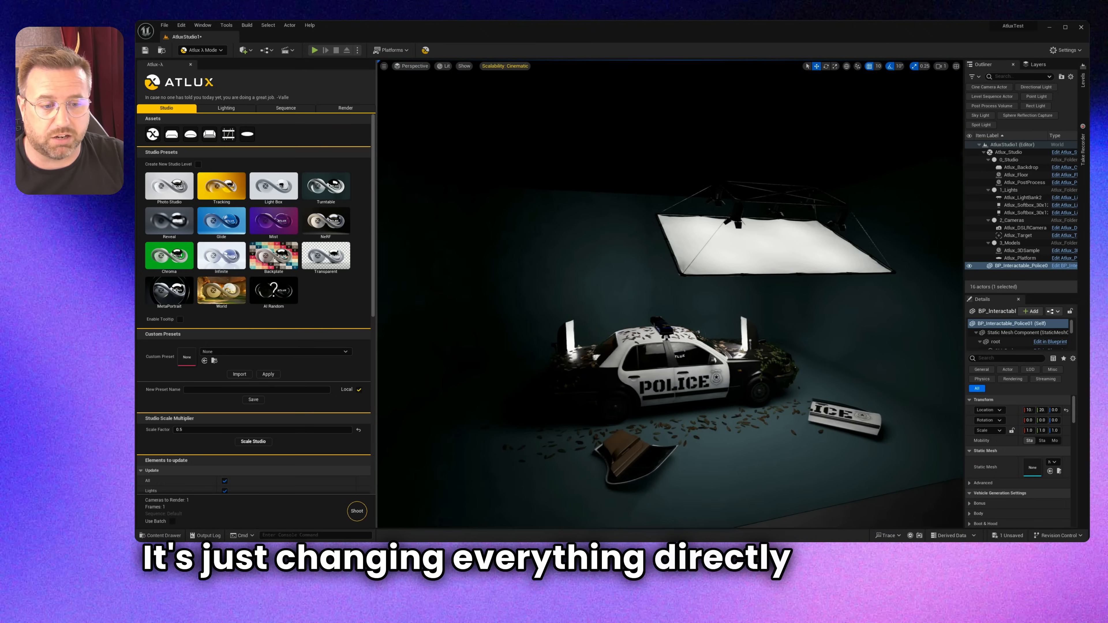
pyautogui.click(157, 193)
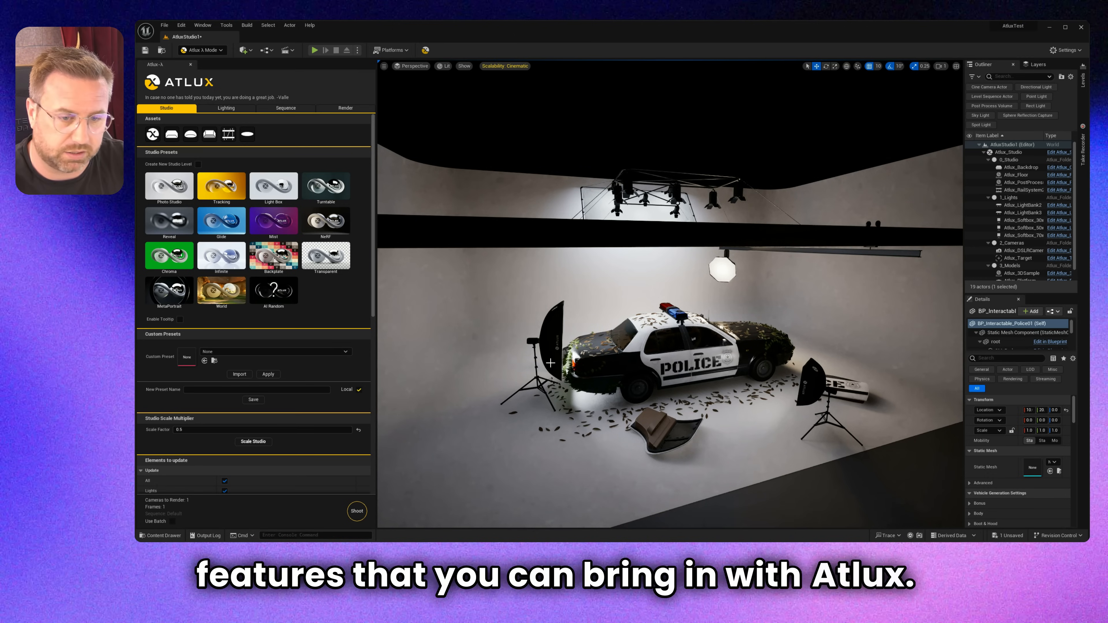
# Select the floor-standing softbox at the police car's rear and move it farther away from the car
pyautogui.click(561, 358)
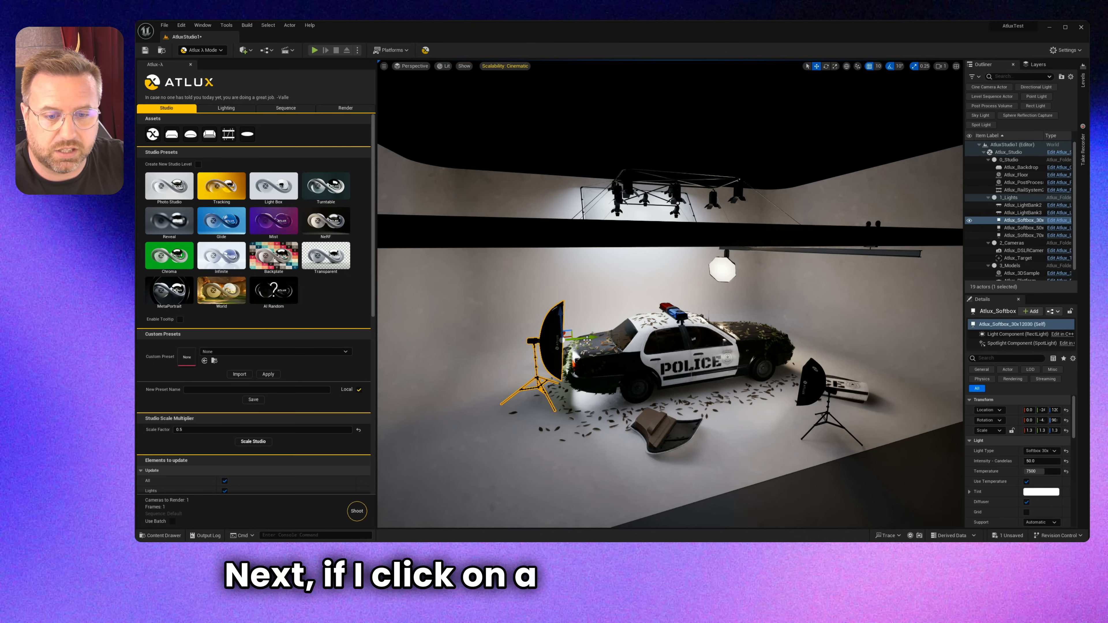
pyautogui.moveTo(586, 338); pyautogui.dragTo(558, 331)
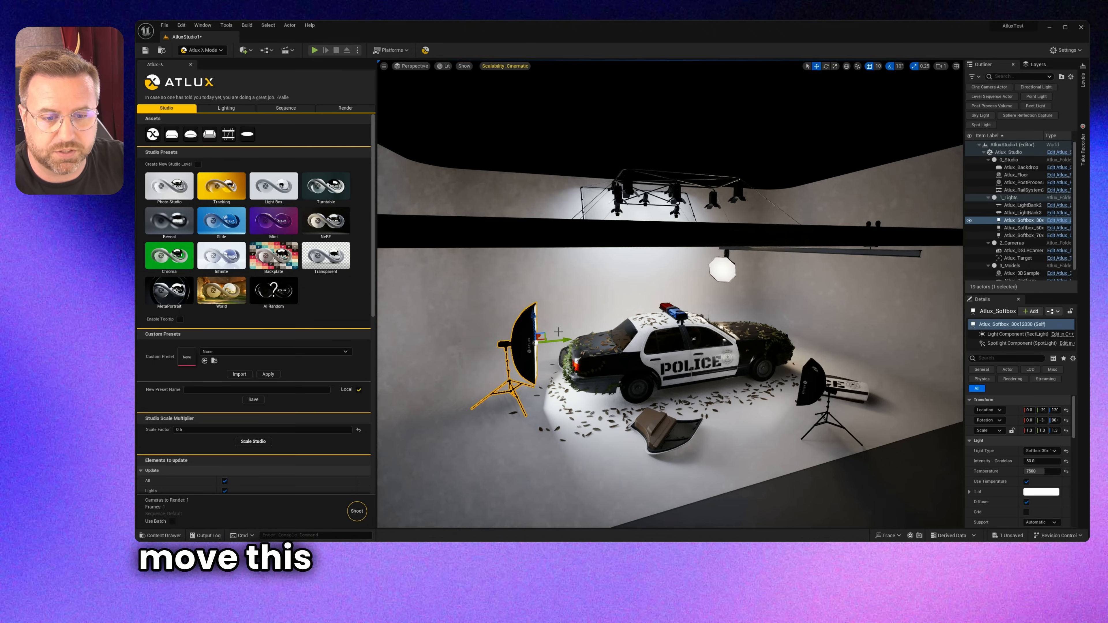
pyautogui.keyDown('alt'); pyautogui.moveTo(551, 372); pyautogui.dragTo(598, 375); pyautogui.keyUp('alt')
# Start interactive placement of the softbox, shrink it and rotate it to a horizontal orientation
pyautogui.press('space')
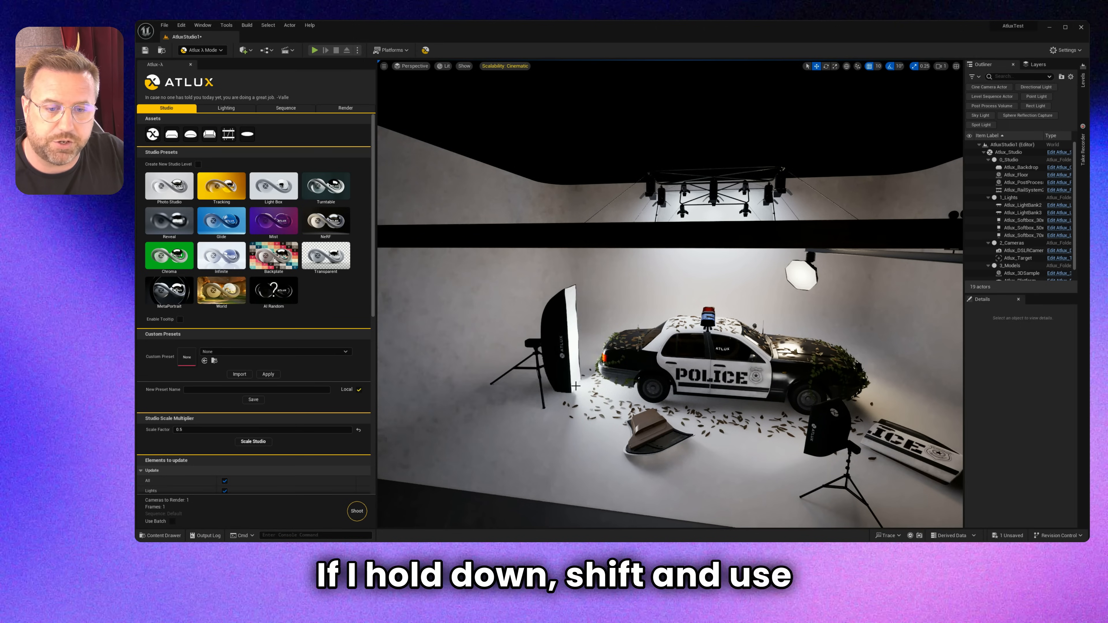
pyautogui.keyDown('shift'); pyautogui.scroll(-2, 576, 386); pyautogui.keyUp('shift')
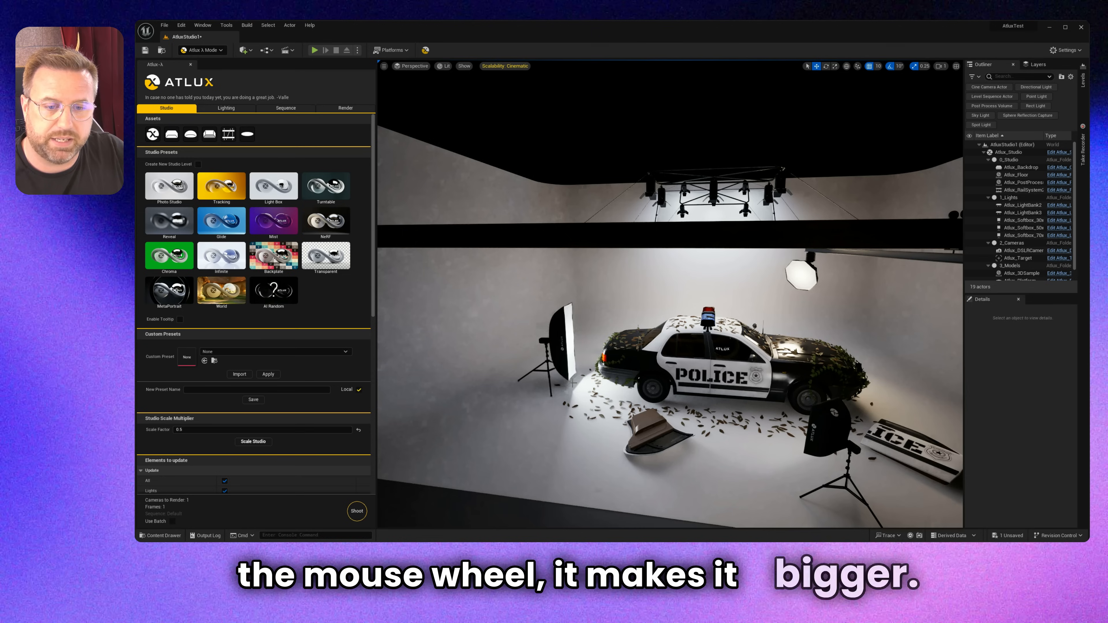
pyautogui.keyDown('shift'); pyautogui.scroll(-2, 573, 384); pyautogui.keyUp('shift')
pyautogui.keyDown('shift'); pyautogui.scroll(-1, 573, 383); pyautogui.keyUp('shift')
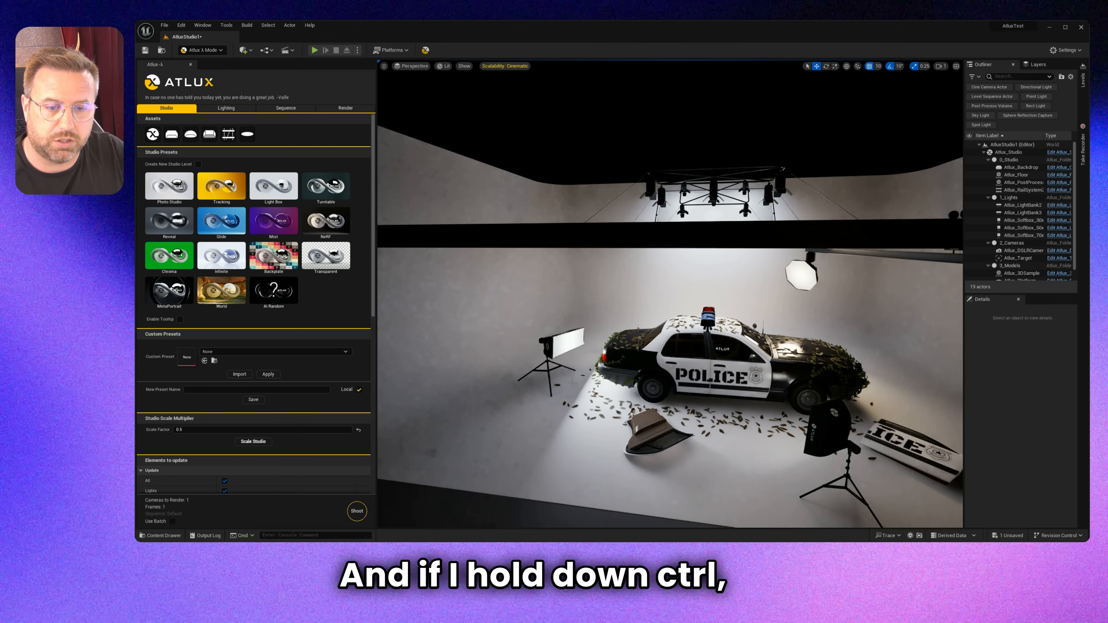
pyautogui.keyDown('ctrl'); pyautogui.scroll(-3, 572, 383); pyautogui.keyUp('ctrl')
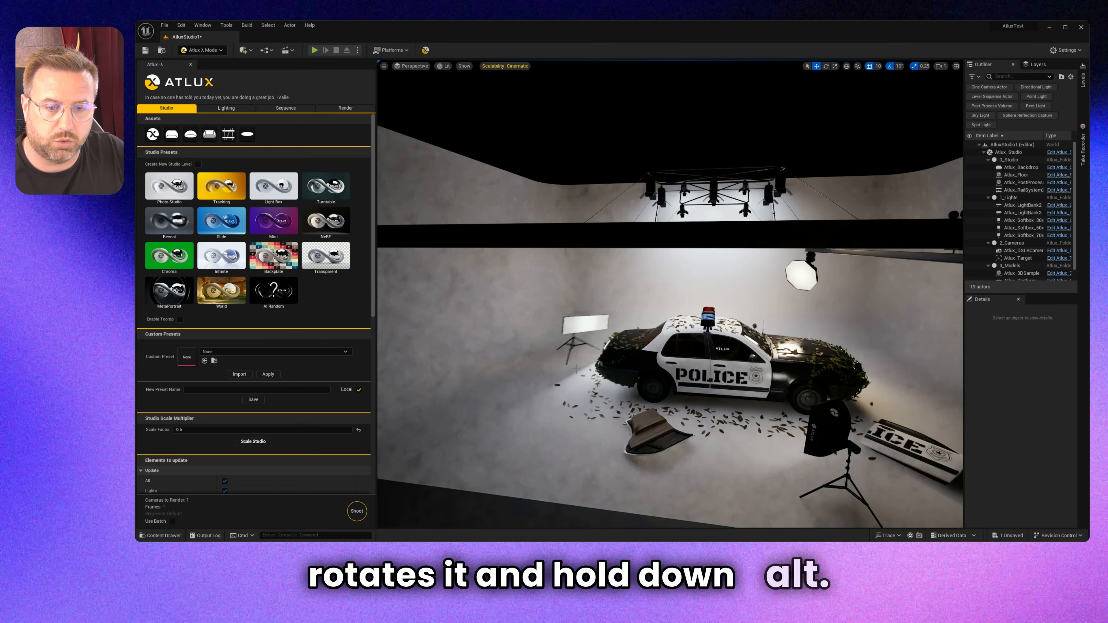
pyautogui.keyDown('alt'); pyautogui.scroll(-3, 576, 369); pyautogui.keyUp('alt')
pyautogui.keyDown('ctrl'); pyautogui.scroll(3, 581, 383); pyautogui.keyUp('ctrl')
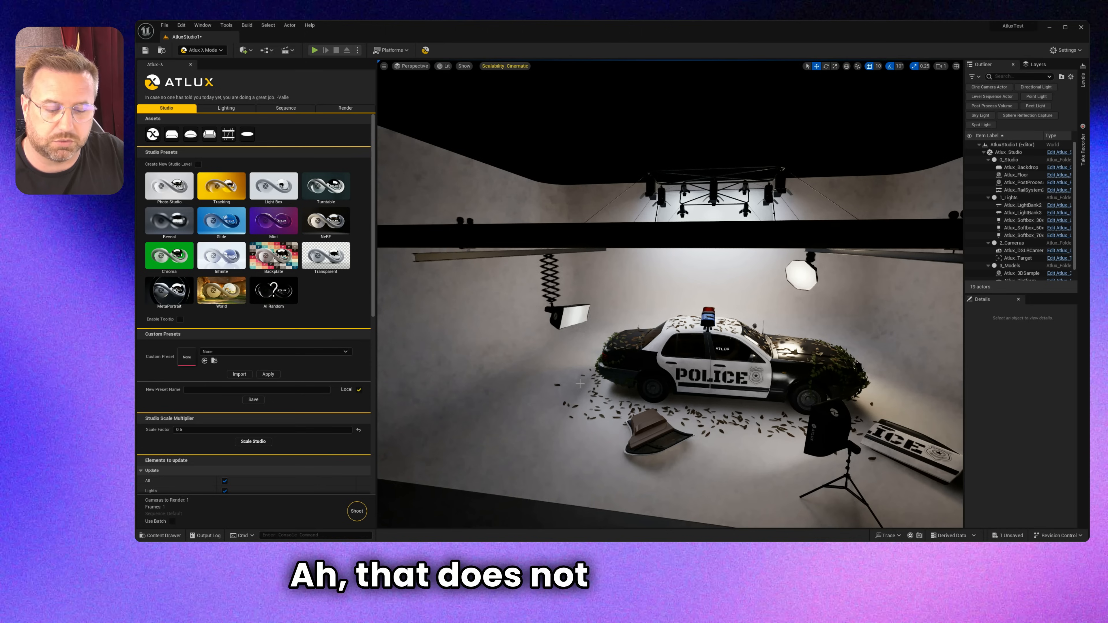
# Move the softbox around between floor-stand and ceiling positions and place it hanging from the ceiling near the car's rear
pyautogui.scroll(-2, 579, 385)
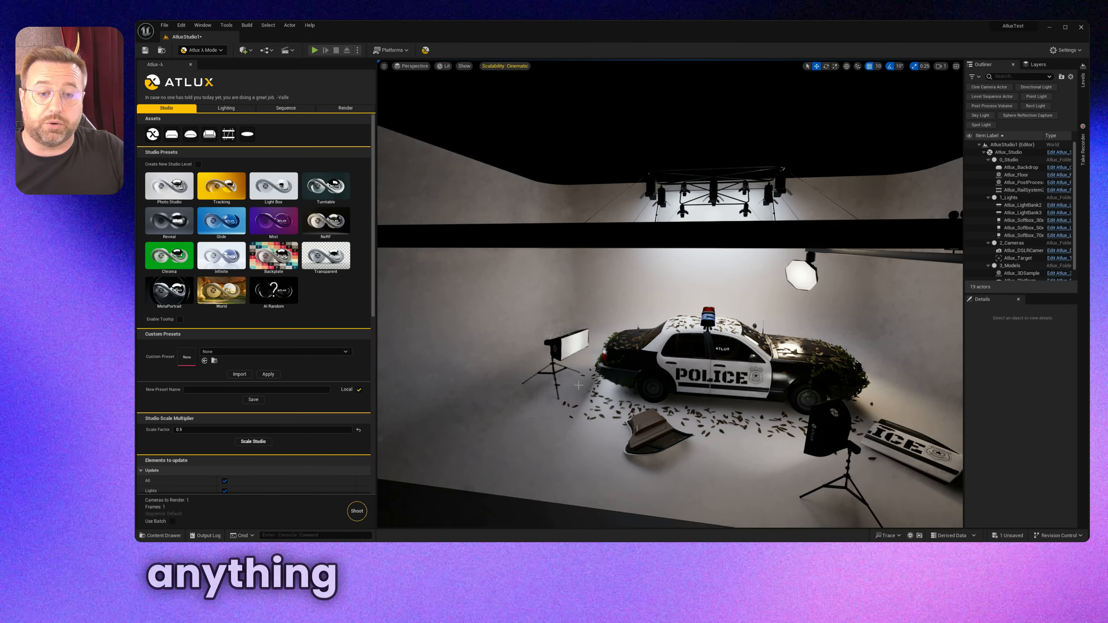
pyautogui.scroll(3, 578, 385)
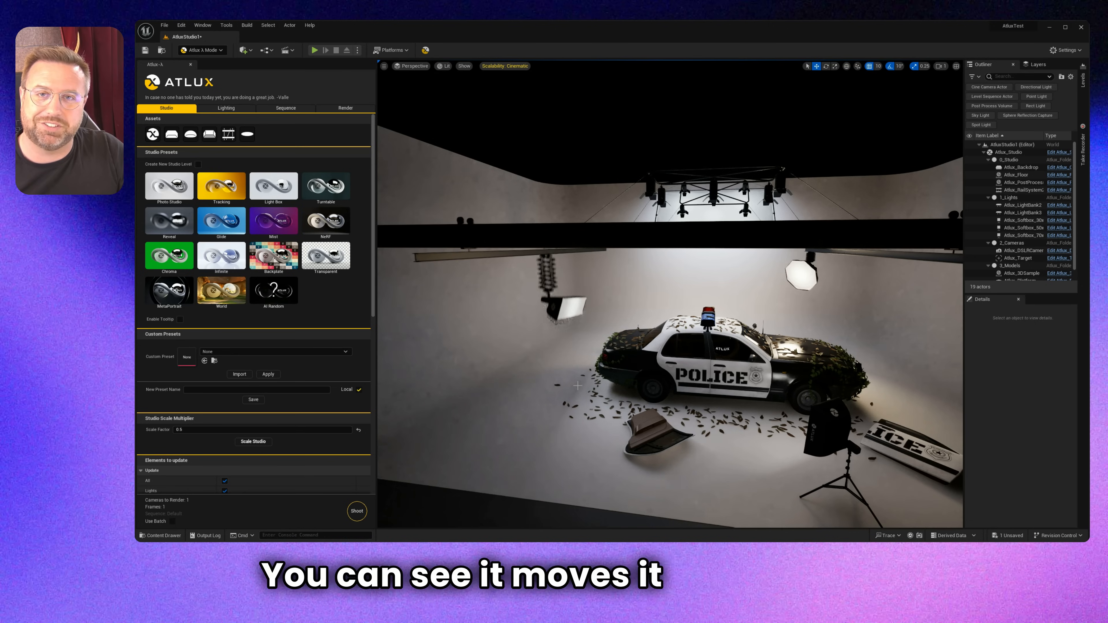
pyautogui.scroll(1, 576, 385)
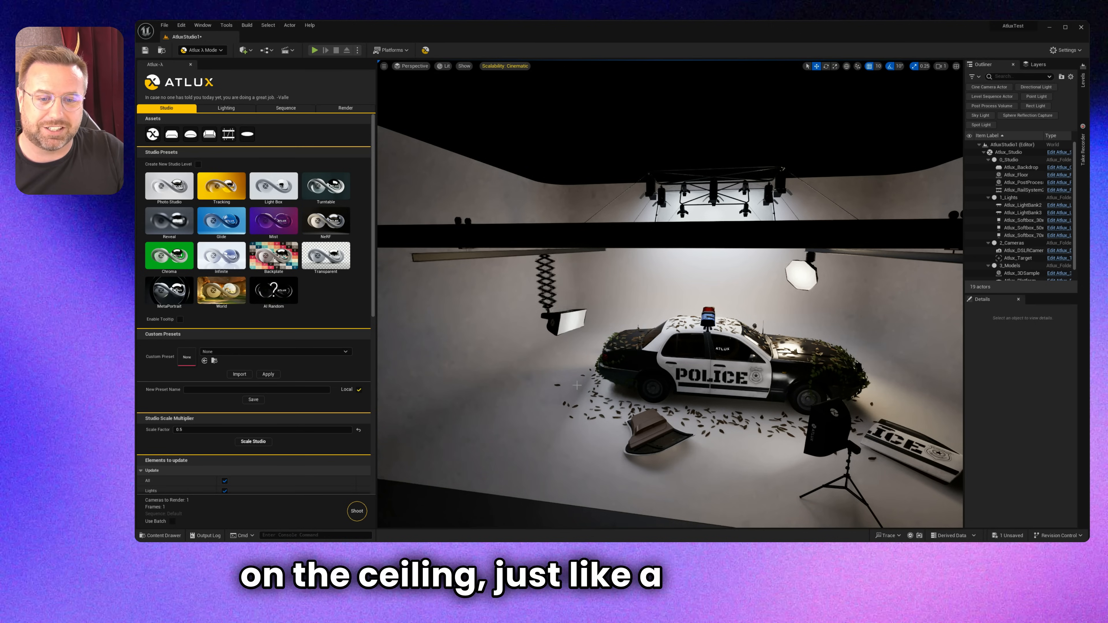
pyautogui.scroll(-4, 558, 384)
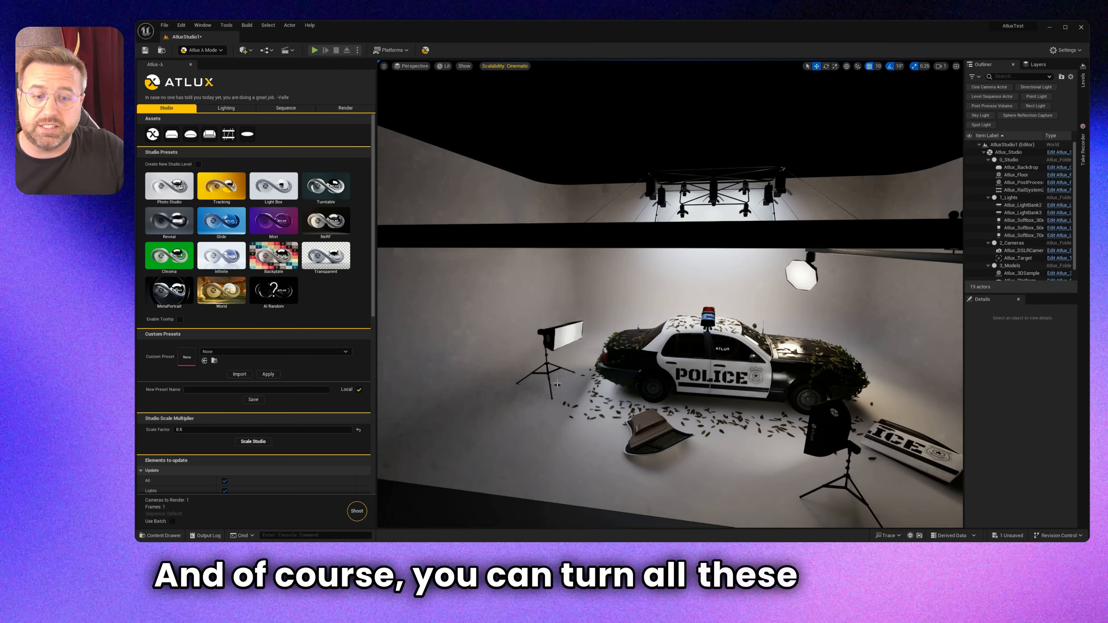
pyautogui.hotkey('ctrl', 'z')
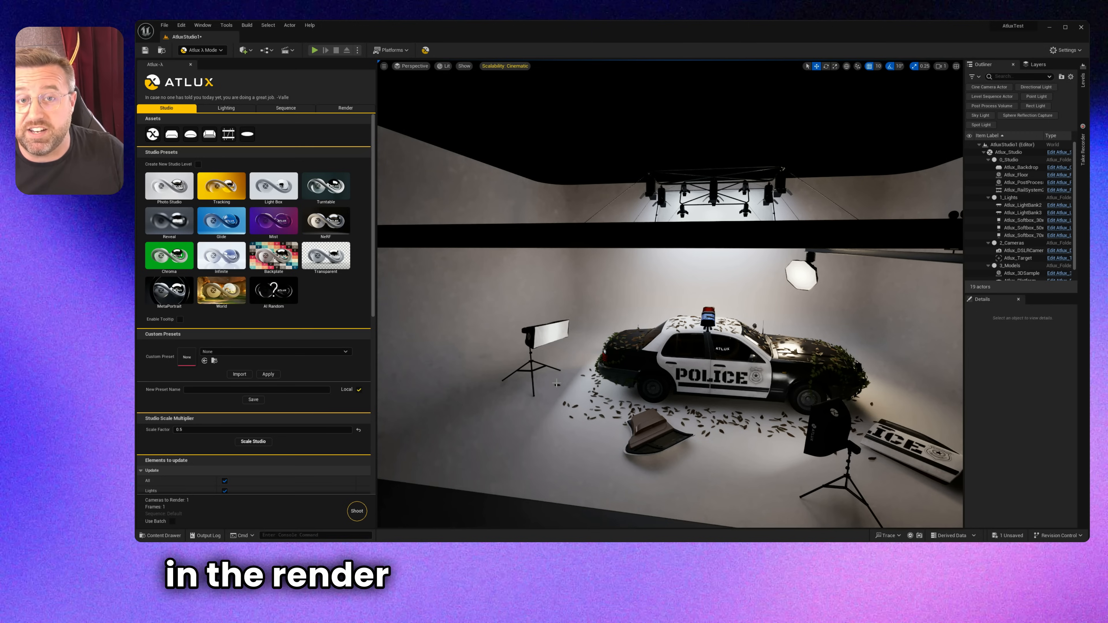
pyautogui.moveTo(557, 383); pyautogui.dragTo(591, 361)
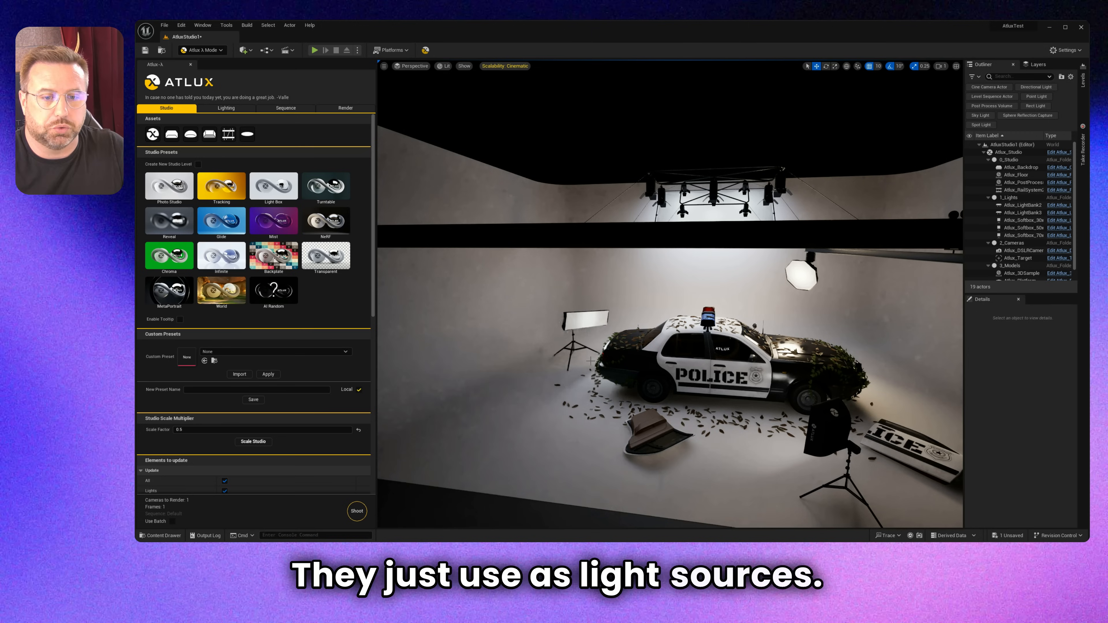
pyautogui.scroll(2, 591, 361)
pyautogui.hotkey('ctrl', 'z')
pyautogui.hotkey('ctrl', 'z')
pyautogui.hotkey('ctrl', 'z')
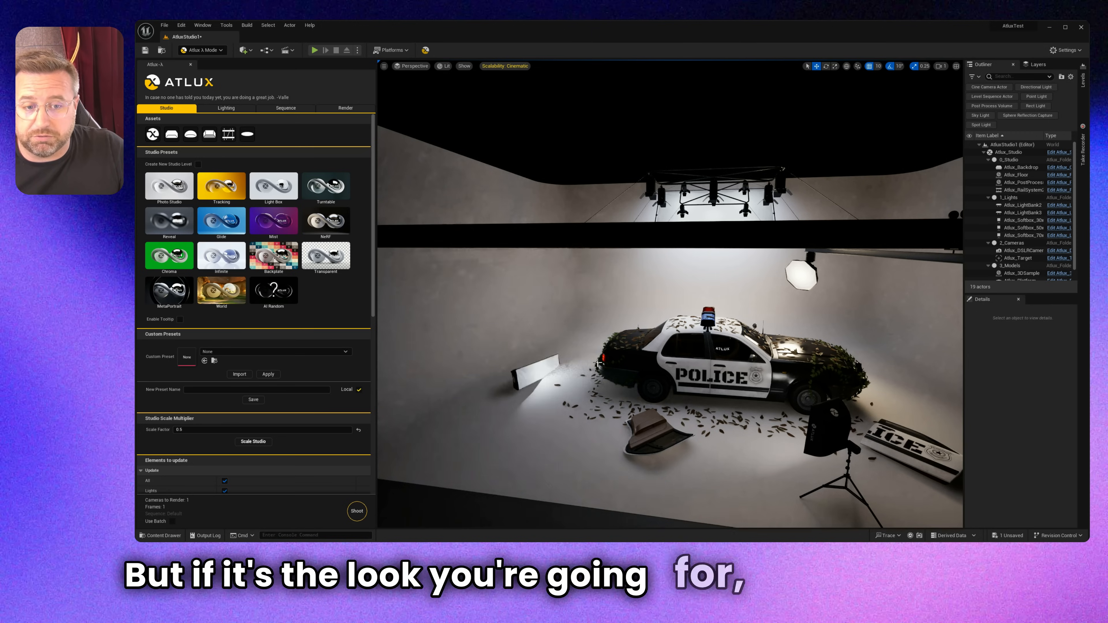
pyautogui.moveTo(581, 356)
pyautogui.mouseDown()
pyautogui.moveTo(506, 423)
pyautogui.moveTo(631, 411)
pyautogui.moveTo(580, 355)
pyautogui.mouseUp()
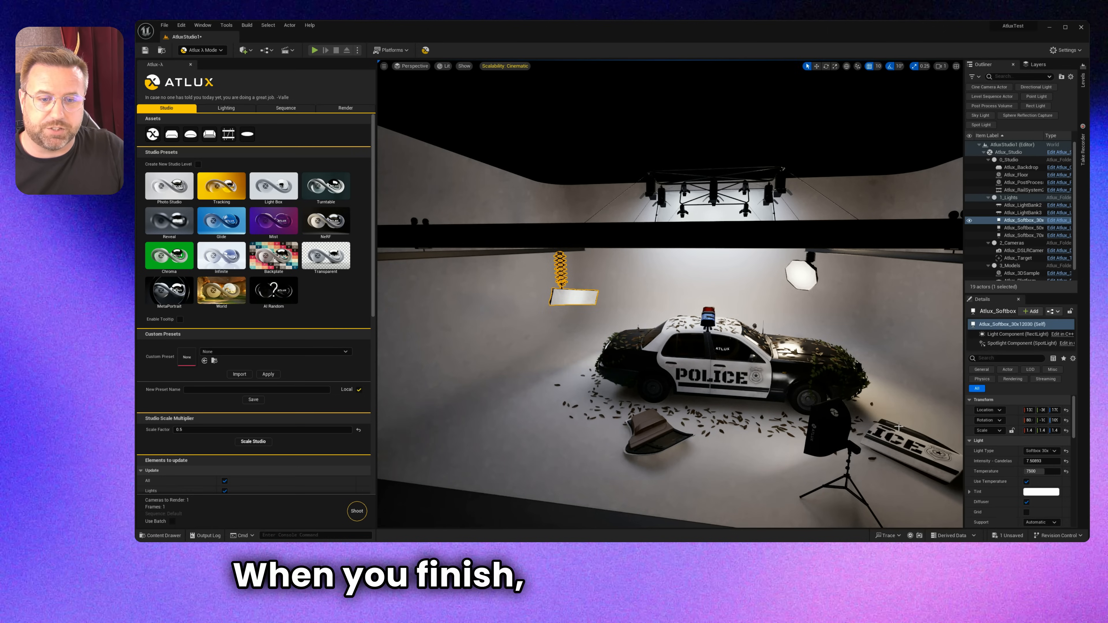
# Raise the ceiling softbox's intensity to about 218 candelas and increase its number of scissor segments
pyautogui.scroll(-2, 992, 465)
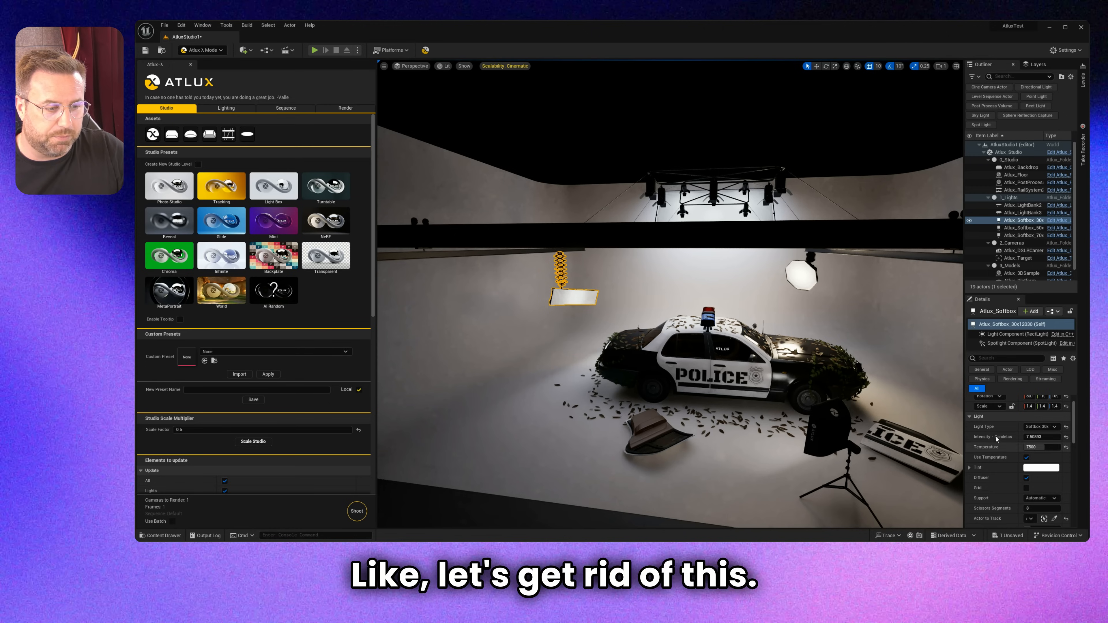
pyautogui.scroll(2, 1003, 441)
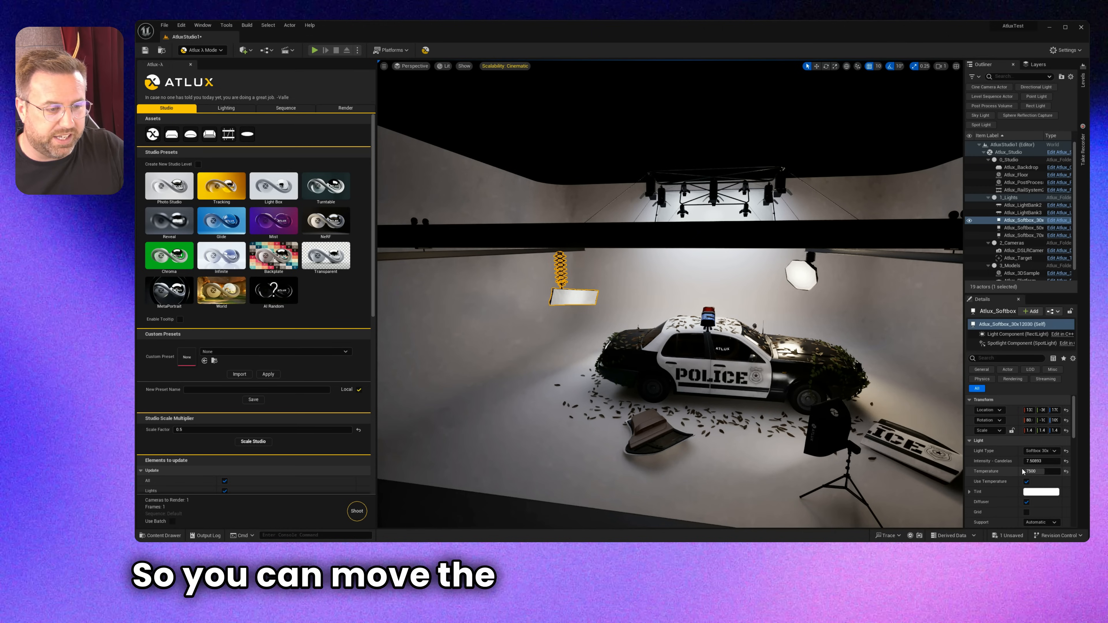
pyautogui.moveTo(1032, 461)
pyautogui.mouseDown()
pyautogui.moveTo(1065, 461)
pyautogui.moveTo(1040, 462)
pyautogui.mouseUp()
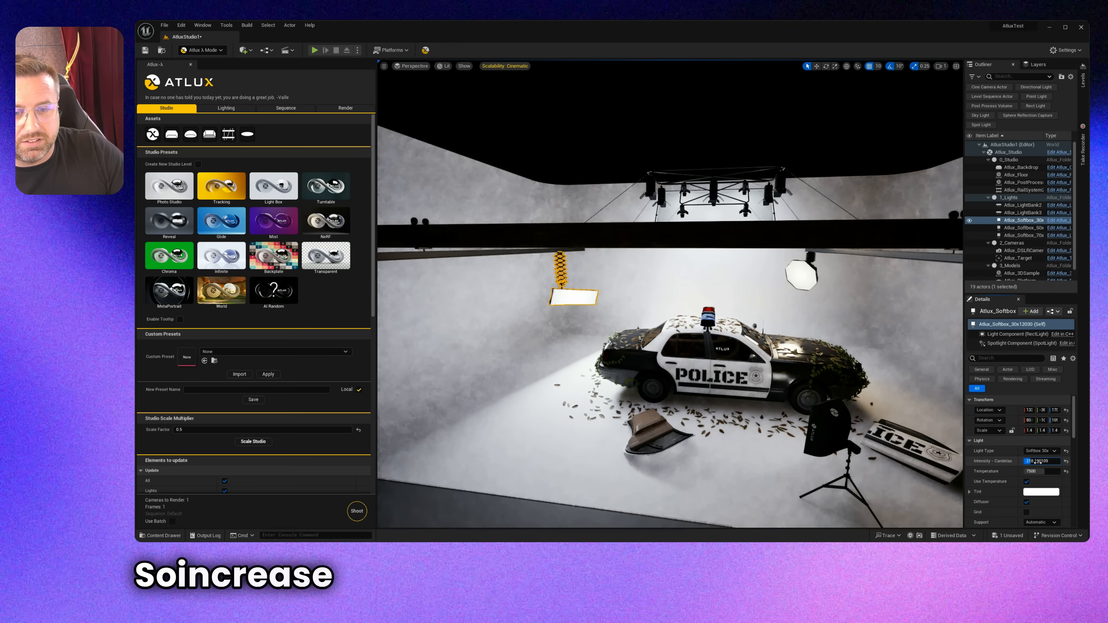
pyautogui.scroll(-1, 989, 499)
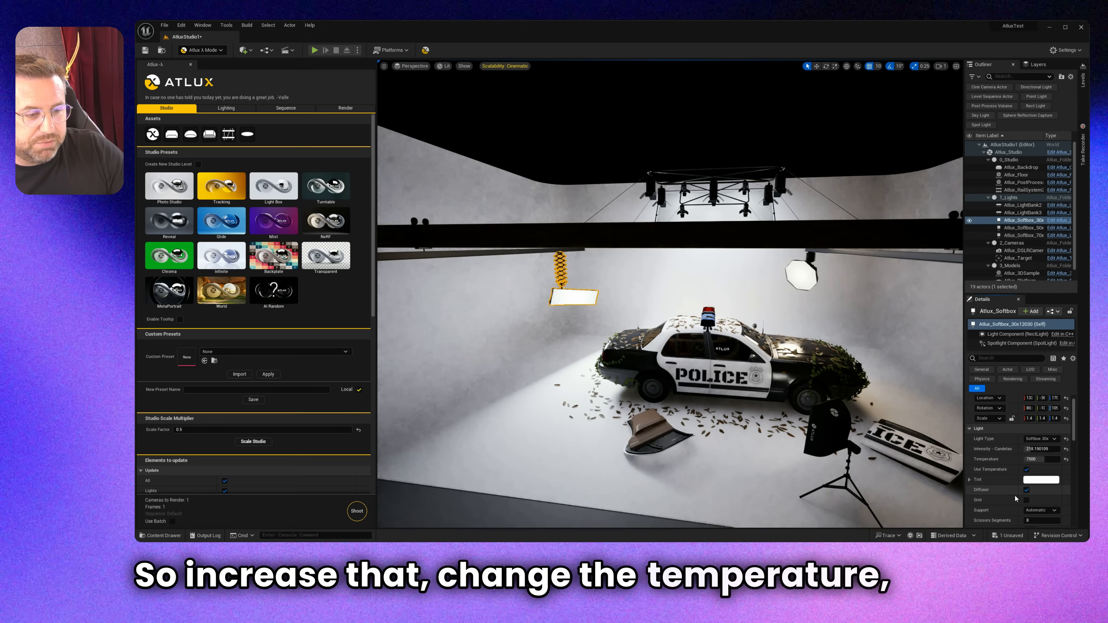
pyautogui.scroll(-3, 1004, 501)
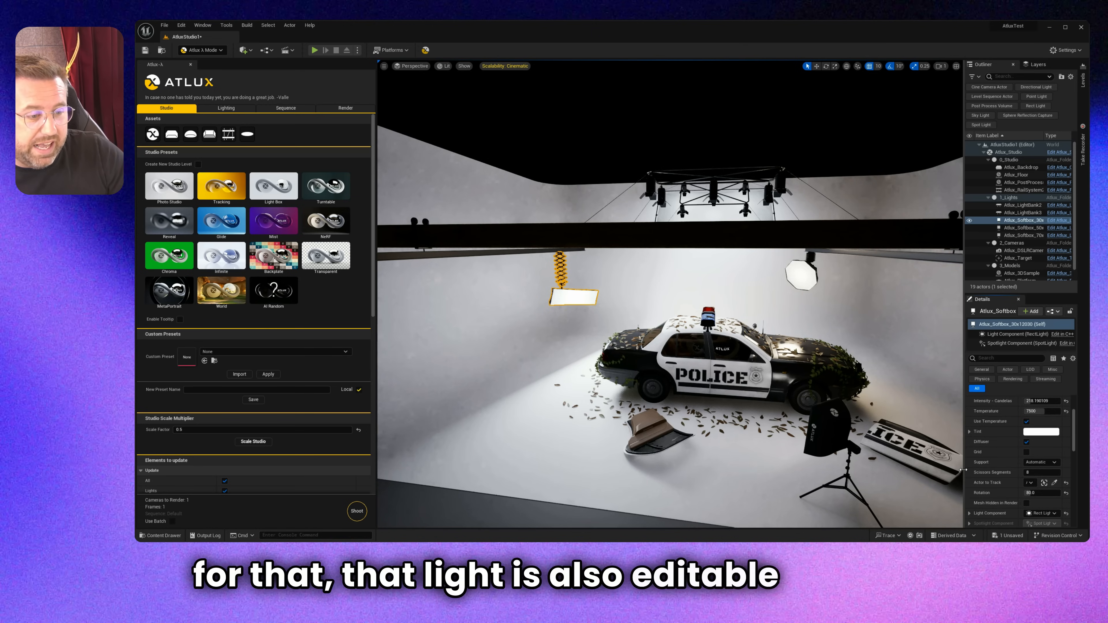
pyautogui.moveTo(964, 480); pyautogui.dragTo(936, 470)
pyautogui.click(1022, 463)
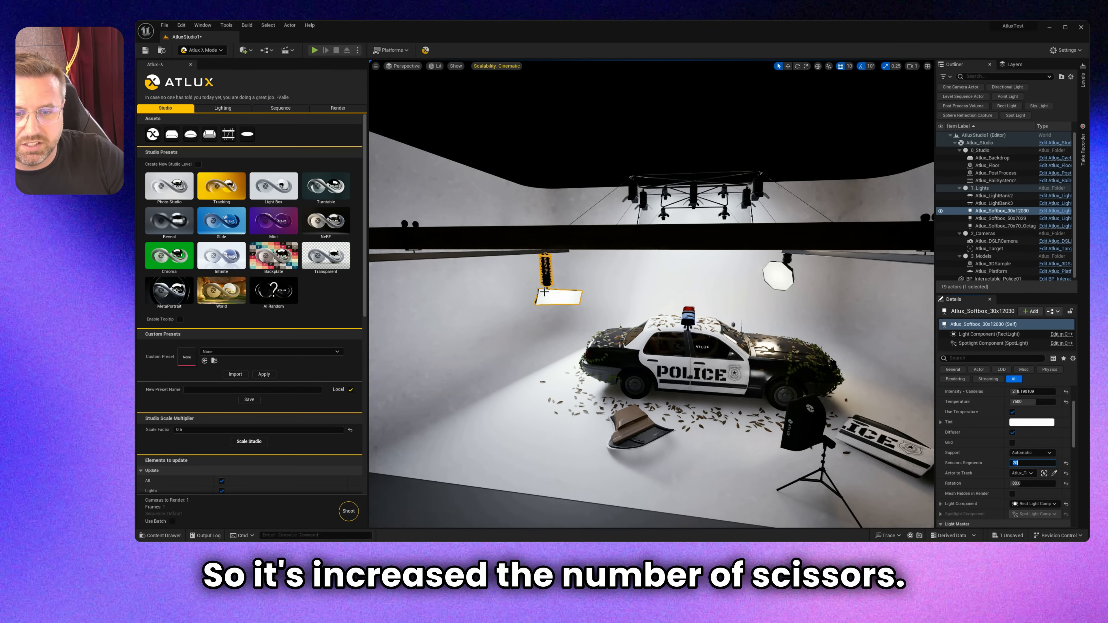
# Reposition the softbox interactively, place it lower on its ceiling scissor mount near the car's rear and select it
pyautogui.press('space')
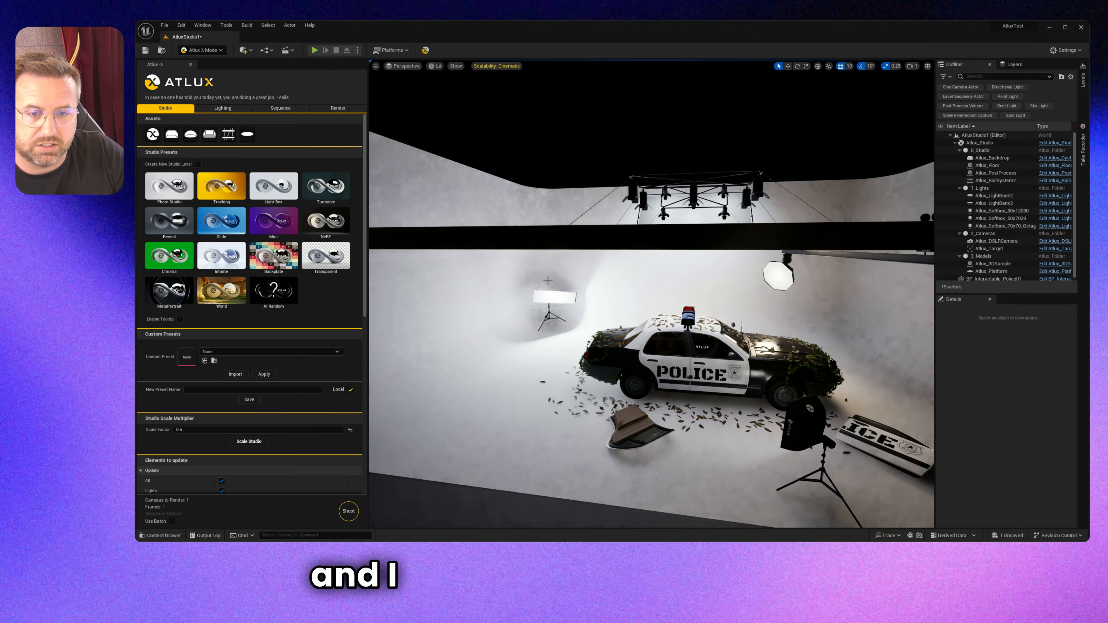
pyautogui.moveTo(548, 281); pyautogui.dragTo(557, 364)
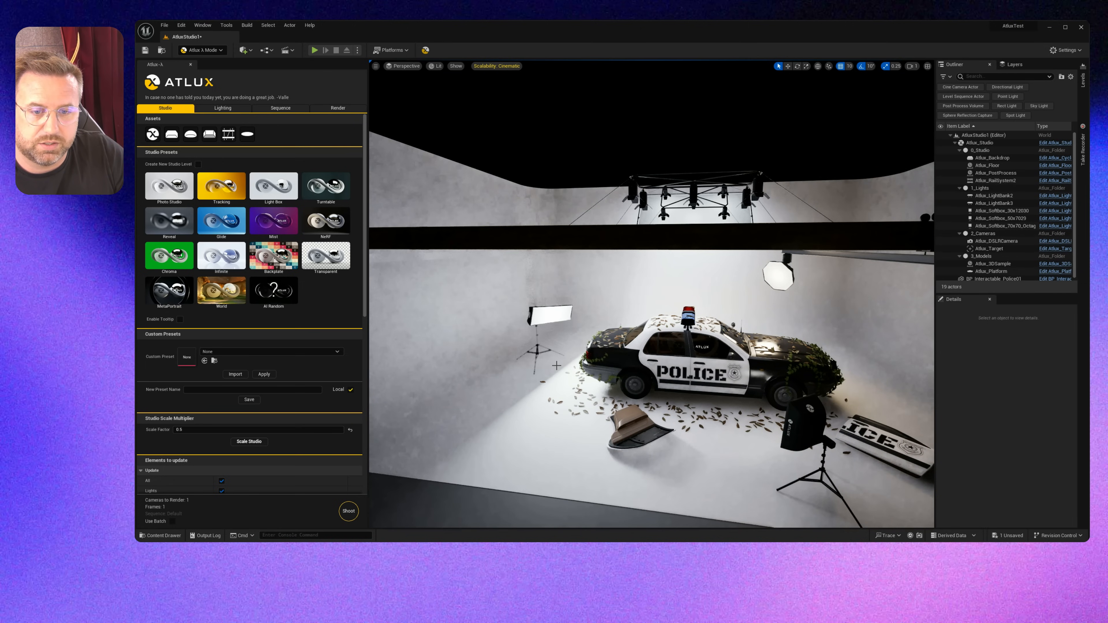
pyautogui.hotkey('ctrl', 'z')
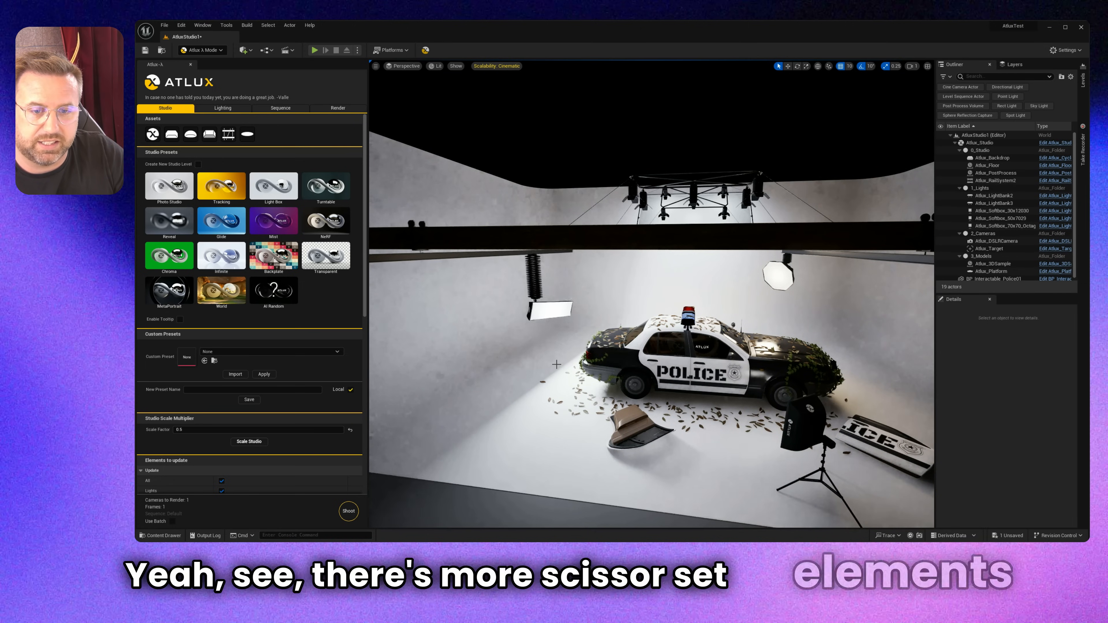
pyautogui.moveTo(557, 365); pyautogui.dragTo(557, 361)
pyautogui.click(549, 308)
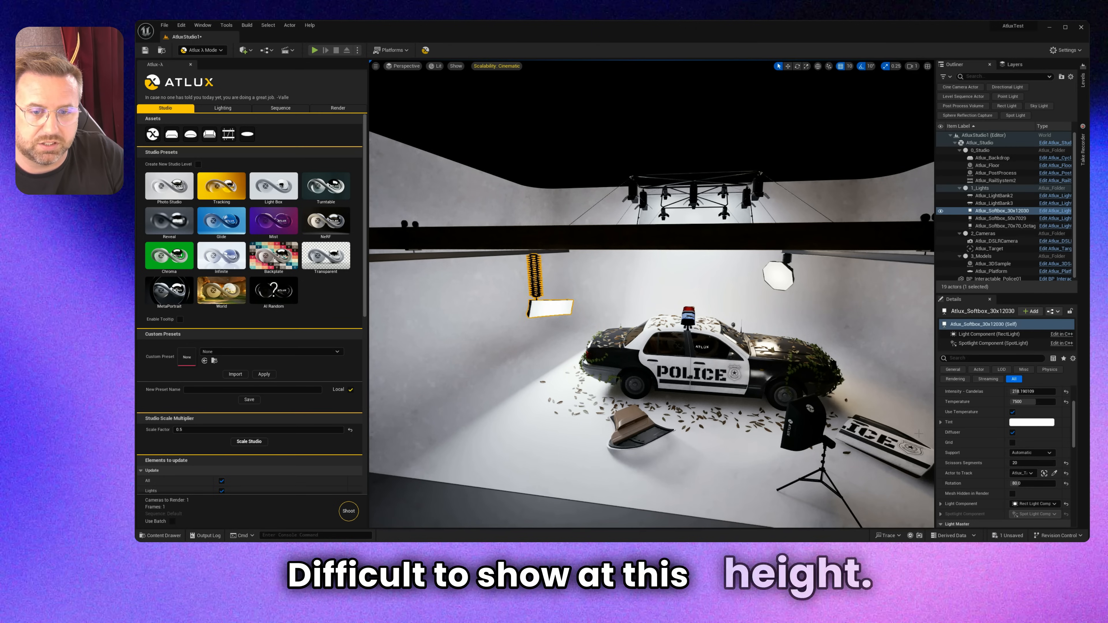
# Set the softbox's scissor segments to 4 and enable its grid
pyautogui.click(1031, 462)
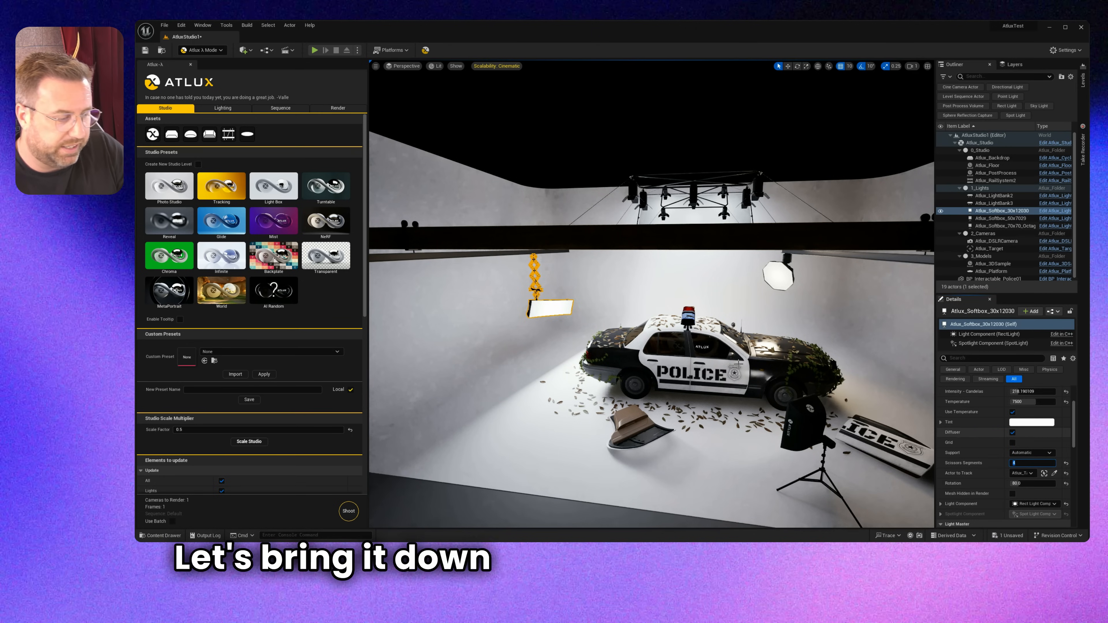
pyautogui.click(591, 164)
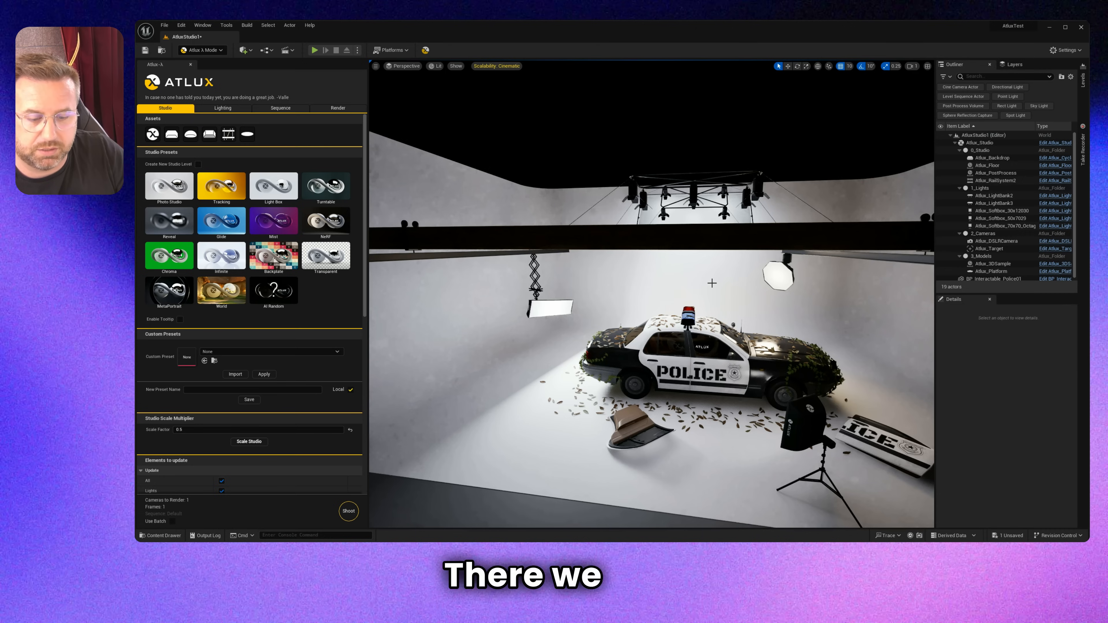
pyautogui.click(561, 310)
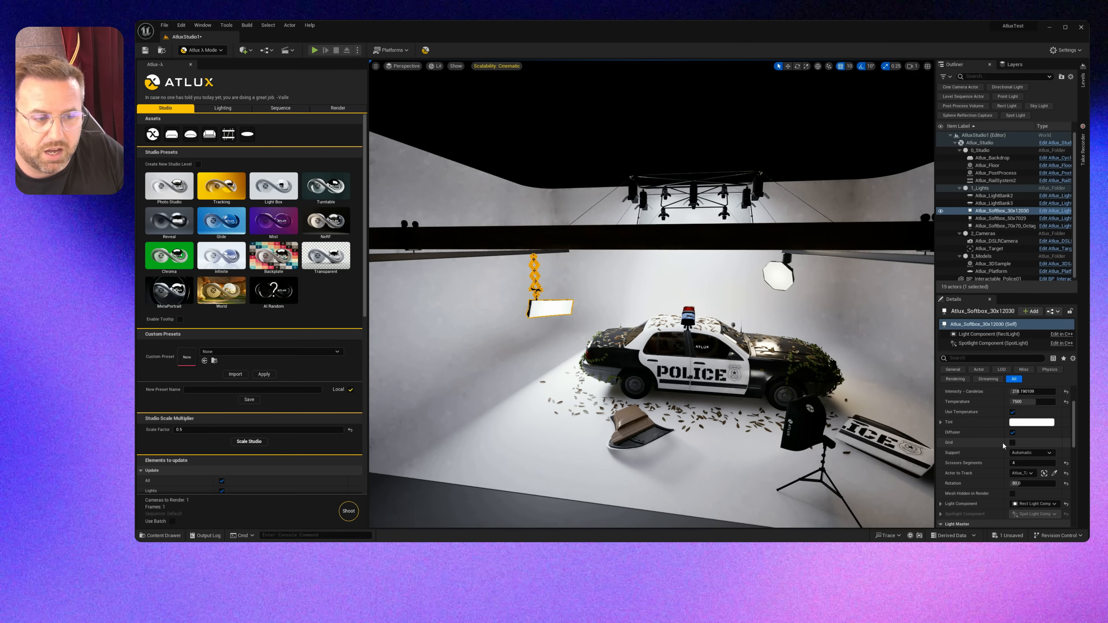
pyautogui.click(1012, 443)
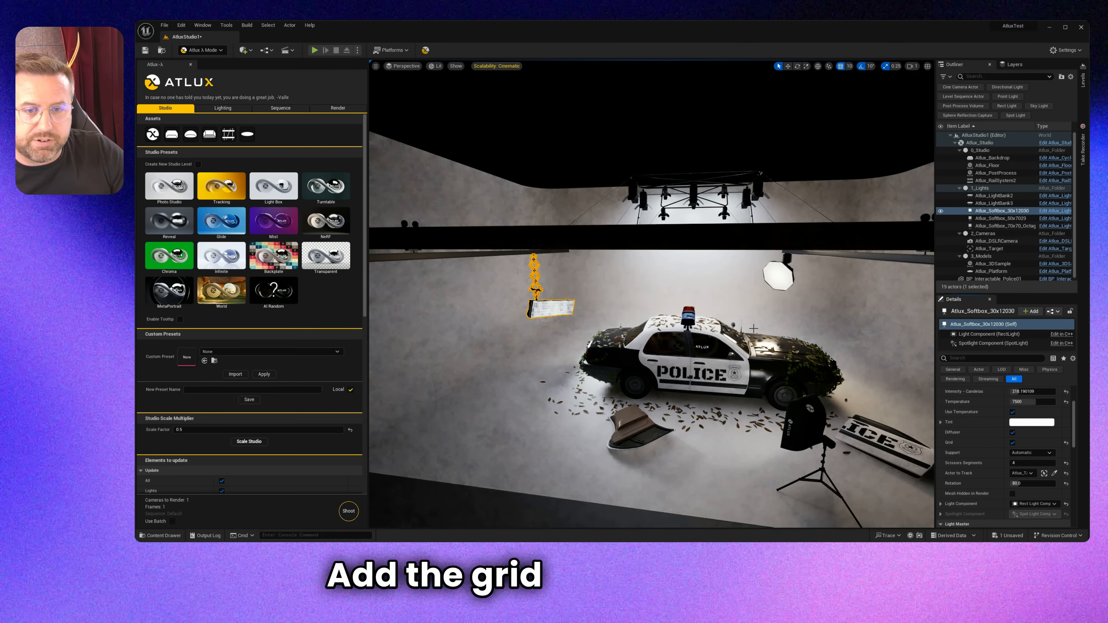
# Hide the ceiling softbox's mesh in render and turn the mesh back on
pyautogui.moveTo(754, 328); pyautogui.dragTo(680, 297, button='right')
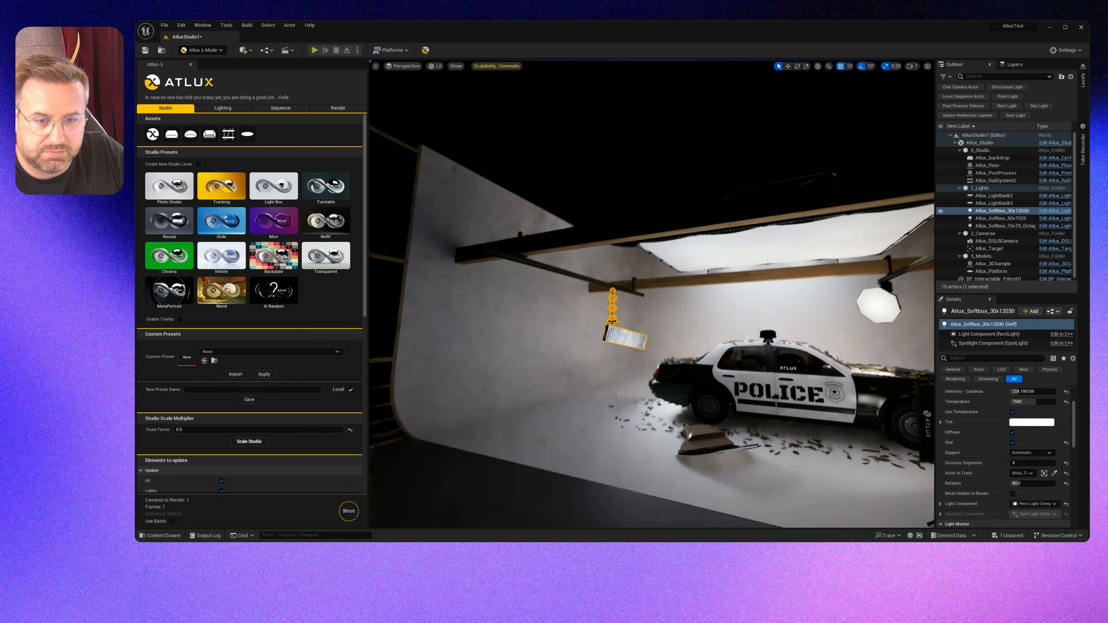
pyautogui.press('w')
pyautogui.moveTo(804, 363); pyautogui.dragTo(785, 395, button='right')
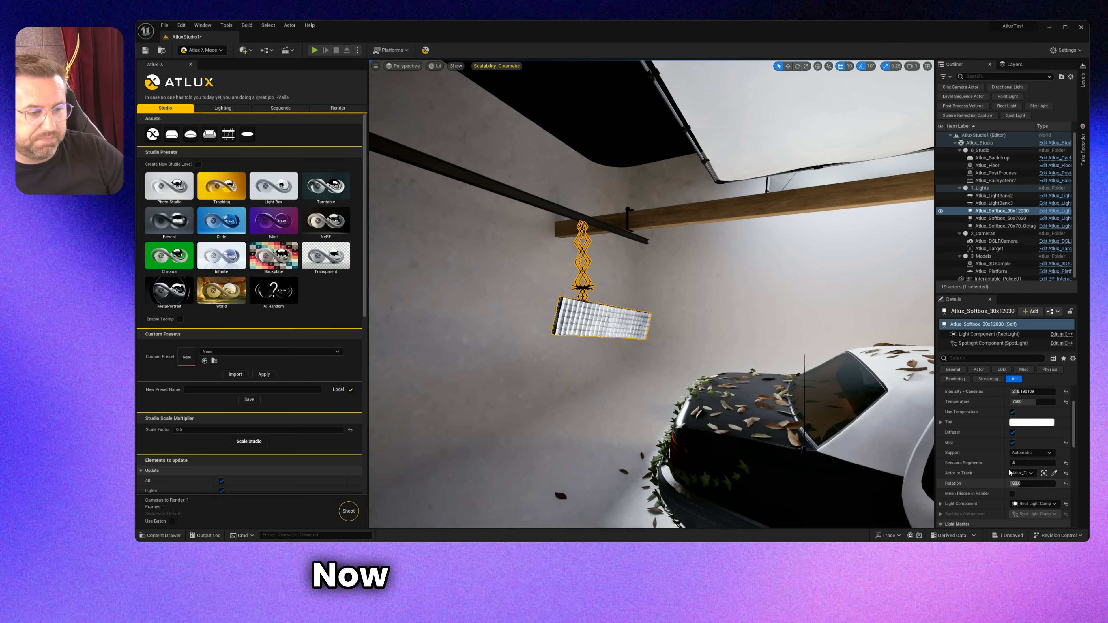
pyautogui.click(1013, 494)
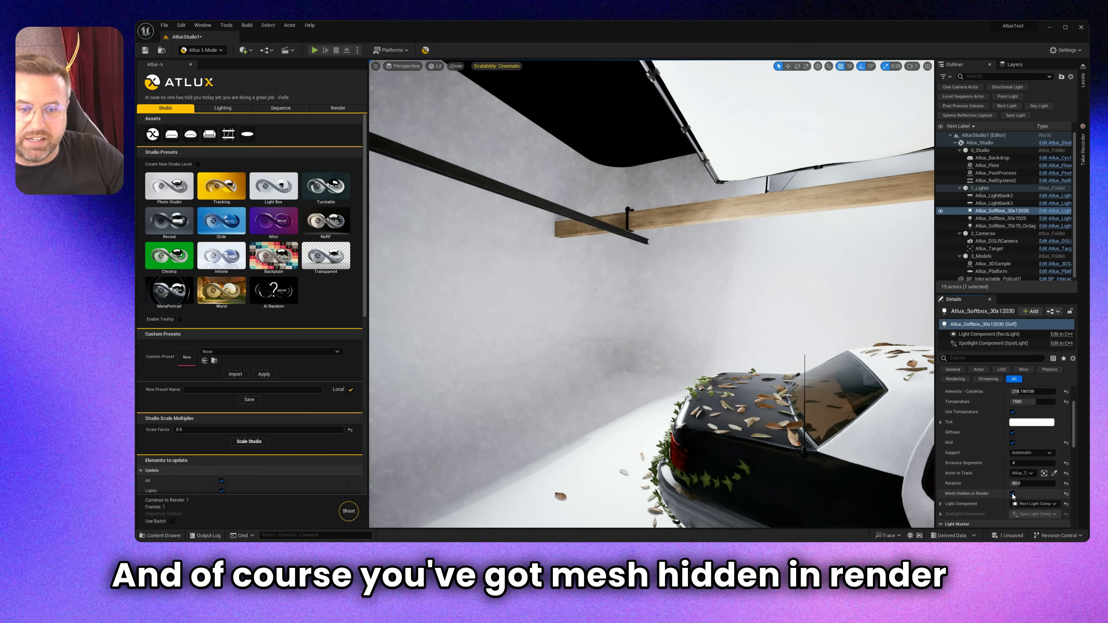
pyautogui.click(1013, 493)
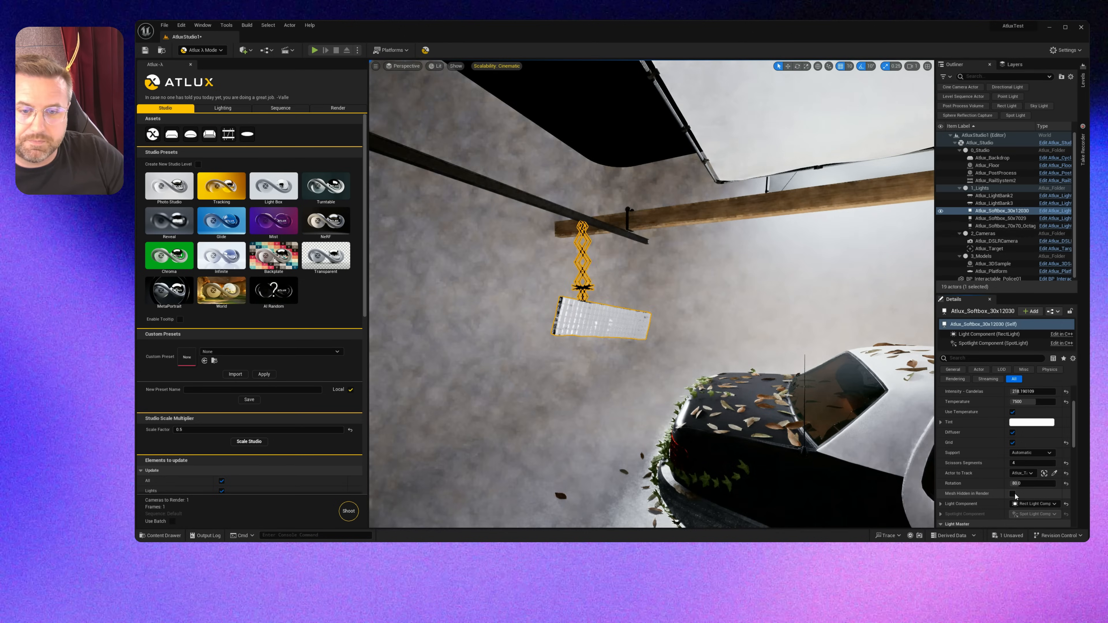
# Disable the ceiling softbox's grid and clear the selection
pyautogui.click(1013, 443)
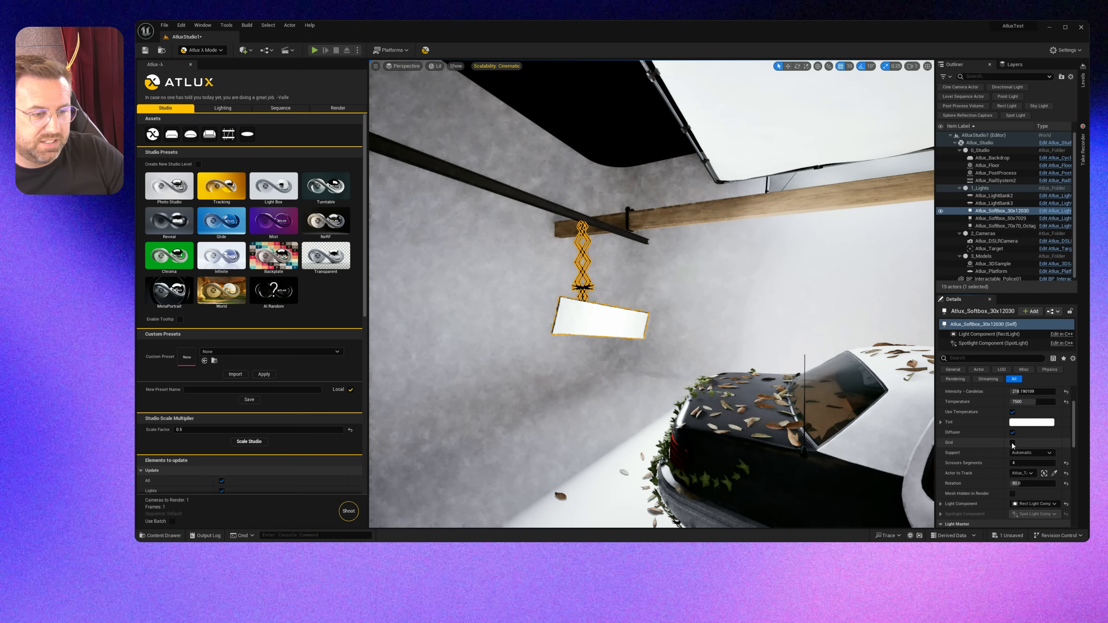
pyautogui.moveTo(701, 315); pyautogui.dragTo(742, 310, button='right')
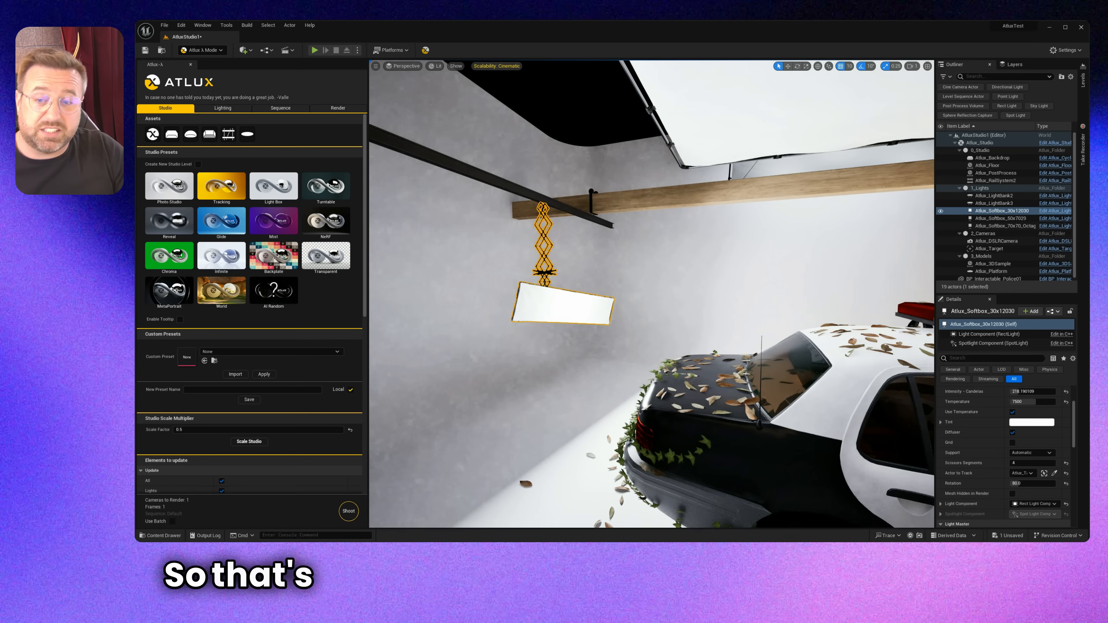
pyautogui.moveTo(657, 218); pyautogui.dragTo(760, 227, button='right')
pyautogui.press('s')
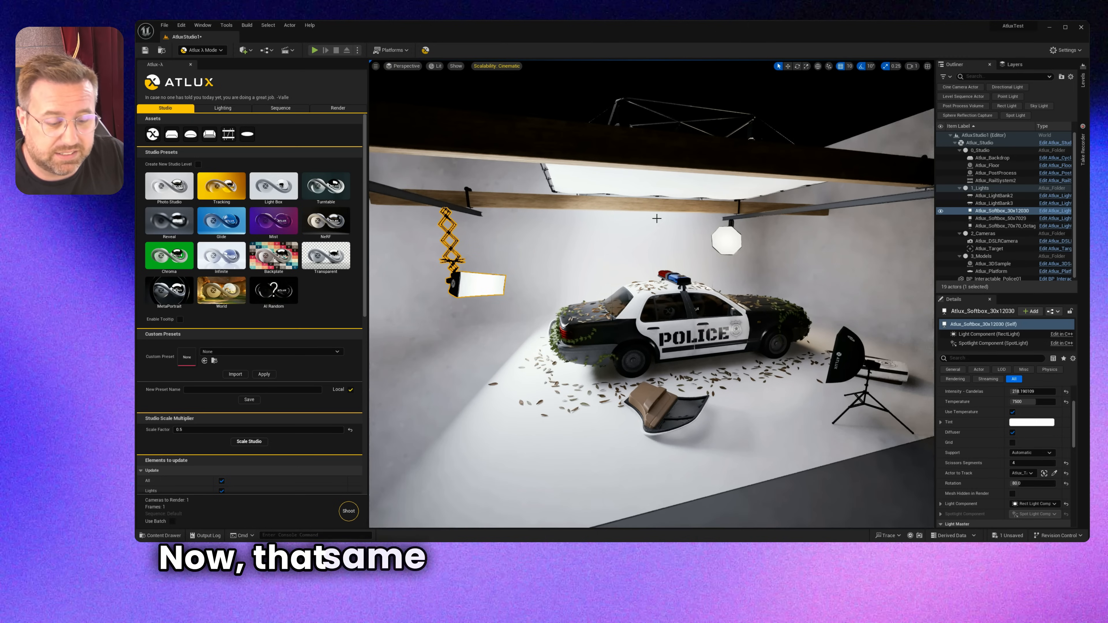
pyautogui.moveTo(776, 342); pyautogui.dragTo(807, 342, button='right')
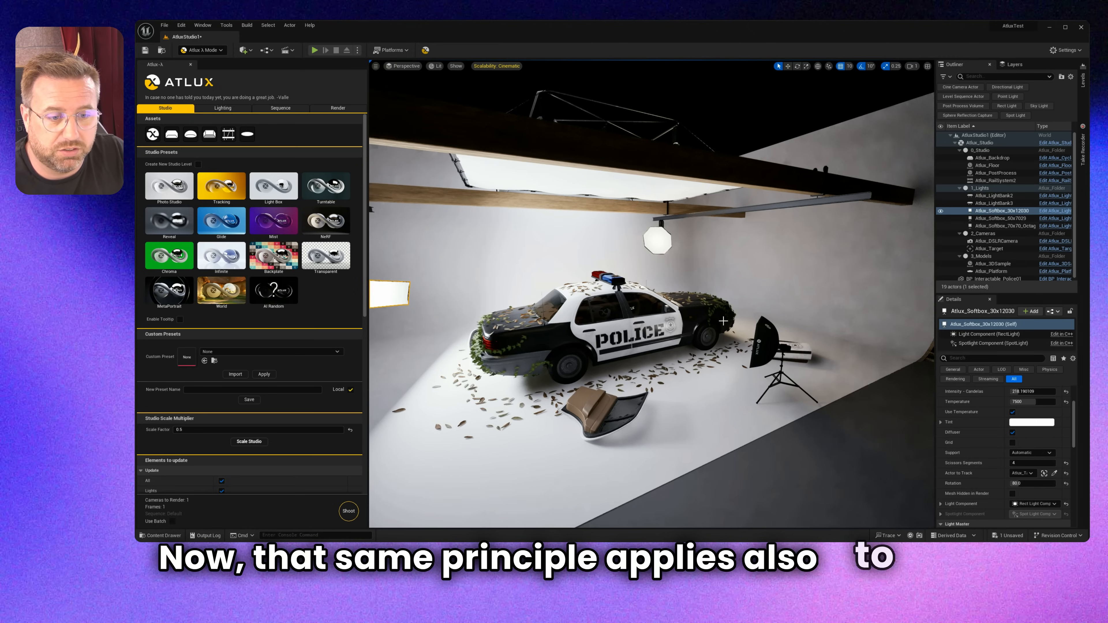
pyautogui.click(809, 434)
pyautogui.moveTo(809, 433); pyautogui.dragTo(779, 423, button='right')
pyautogui.press('Escape')
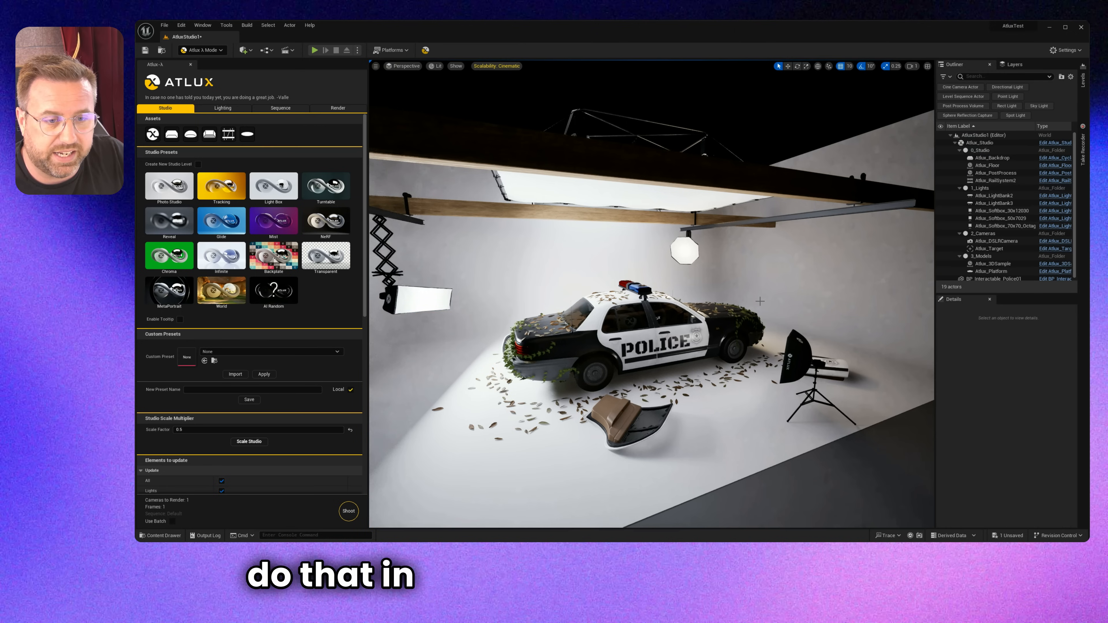
# Select the DSLR camera and turn off its DSLR Mesh Hidden in Render option
pyautogui.press('Tab')
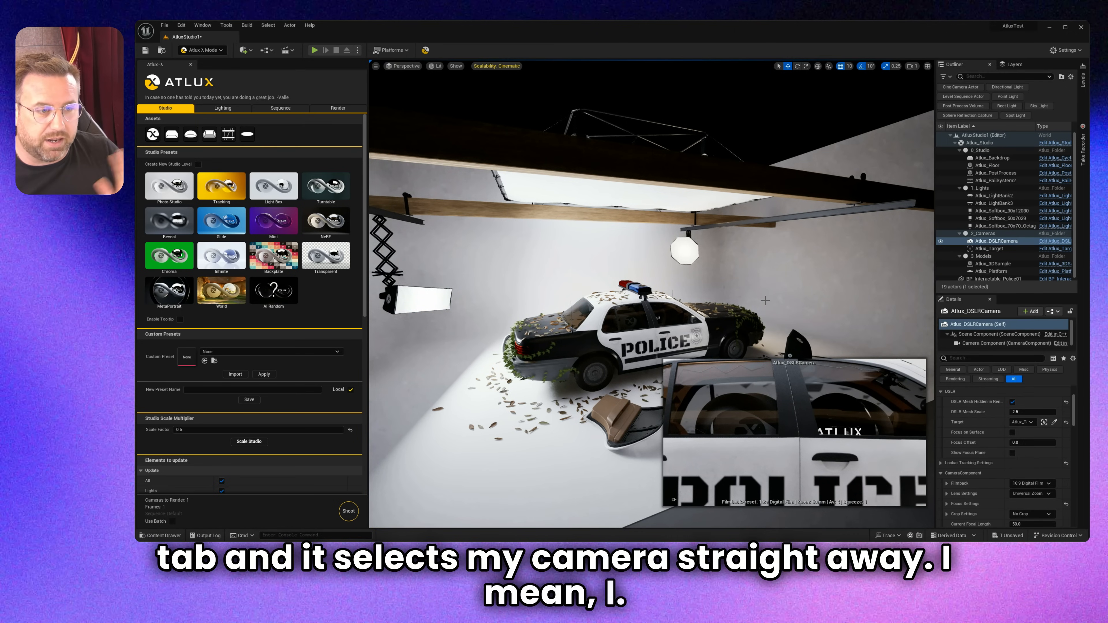
pyautogui.press('f')
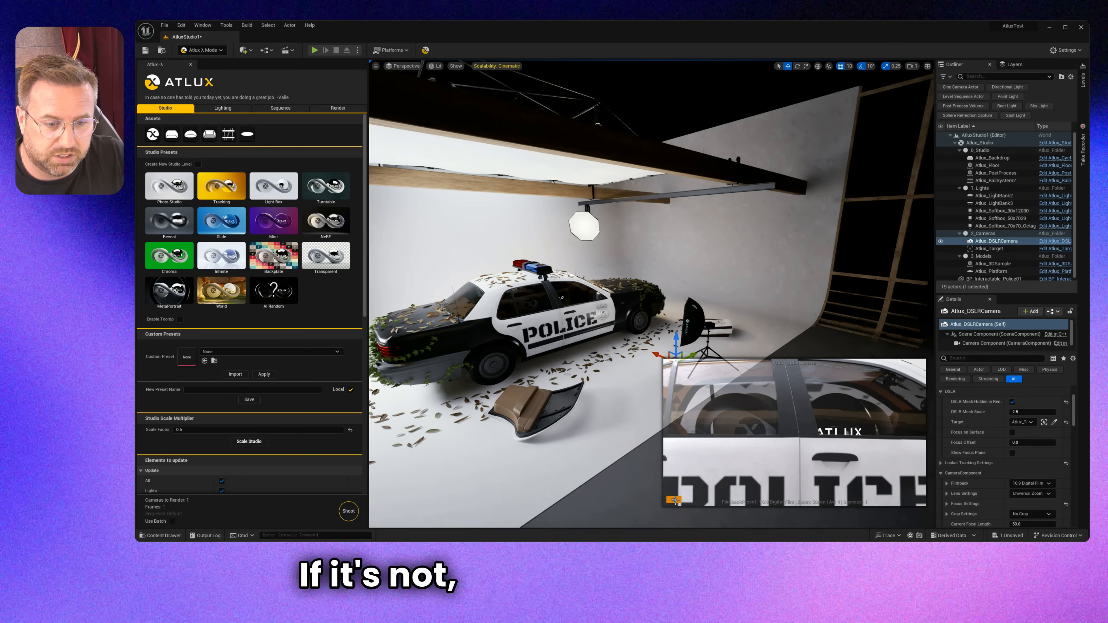
pyautogui.moveTo(620, 303); pyautogui.dragTo(633, 336, button='right')
pyautogui.scroll(3, 980, 443)
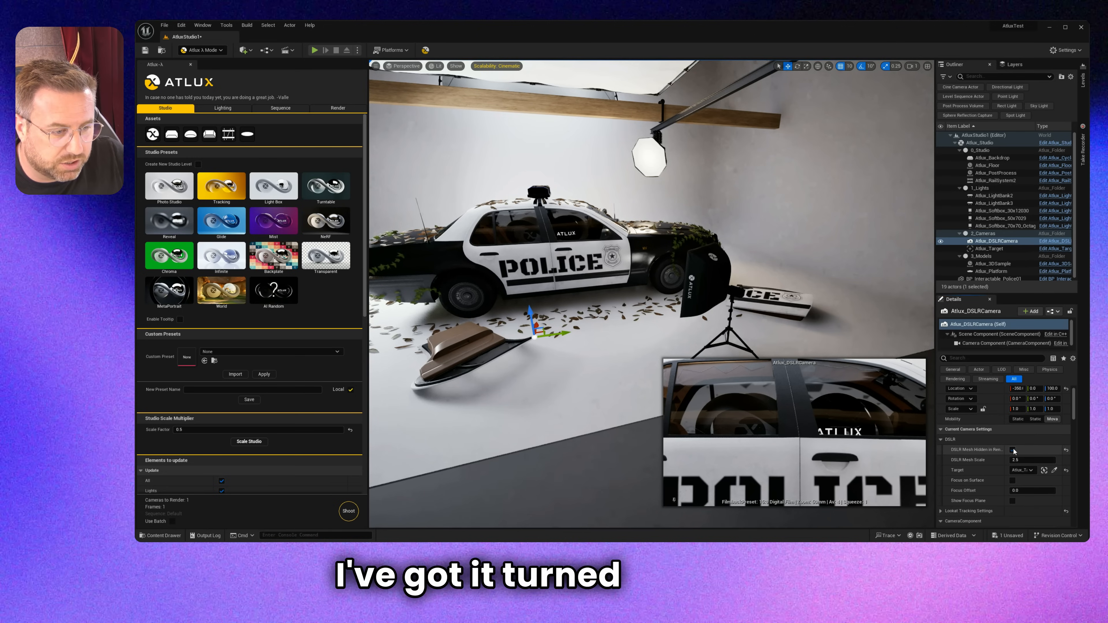
pyautogui.click(1013, 450)
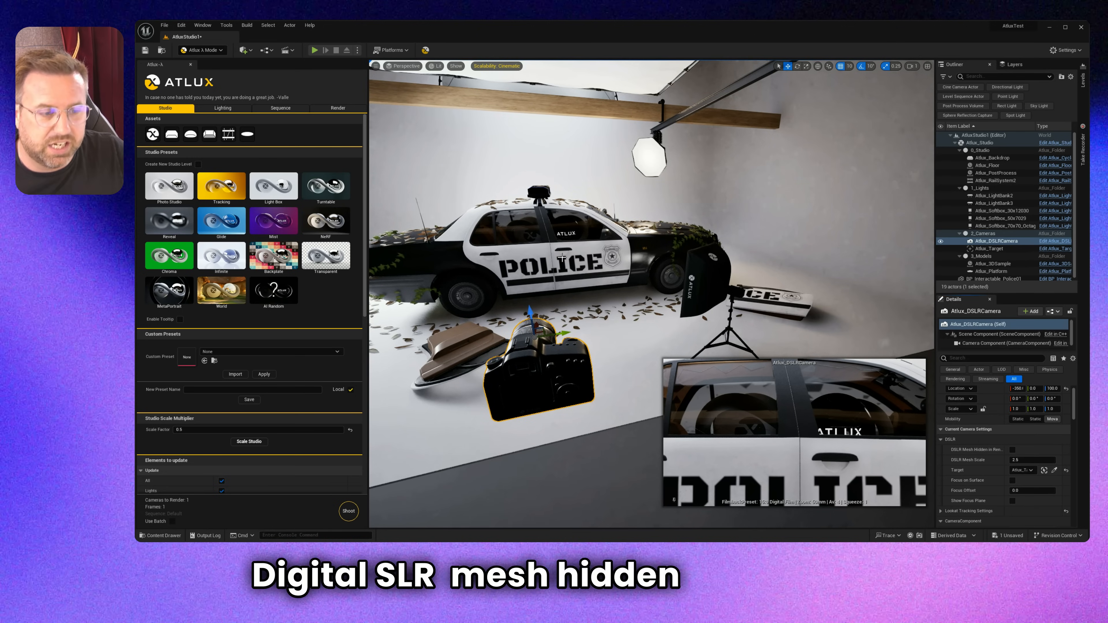
pyautogui.moveTo(562, 257); pyautogui.dragTo(628, 255, button='right')
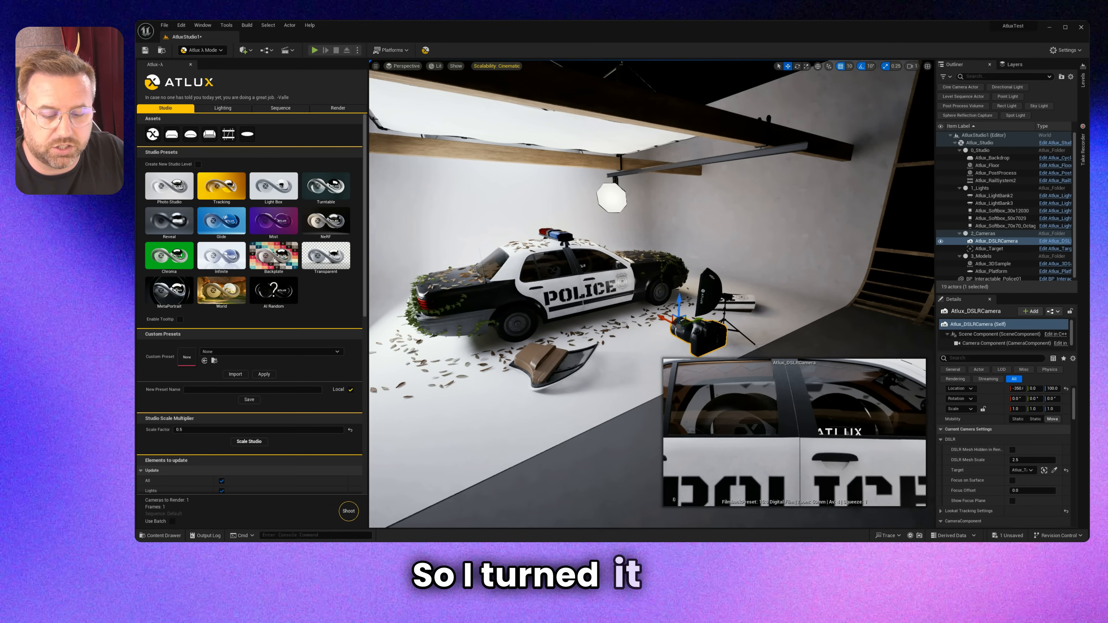
pyautogui.moveTo(591, 308); pyautogui.dragTo(619, 355, button='right')
# Reposition the DSLR camera interactively around the car and vary its distance from the surface
pyautogui.press('space')
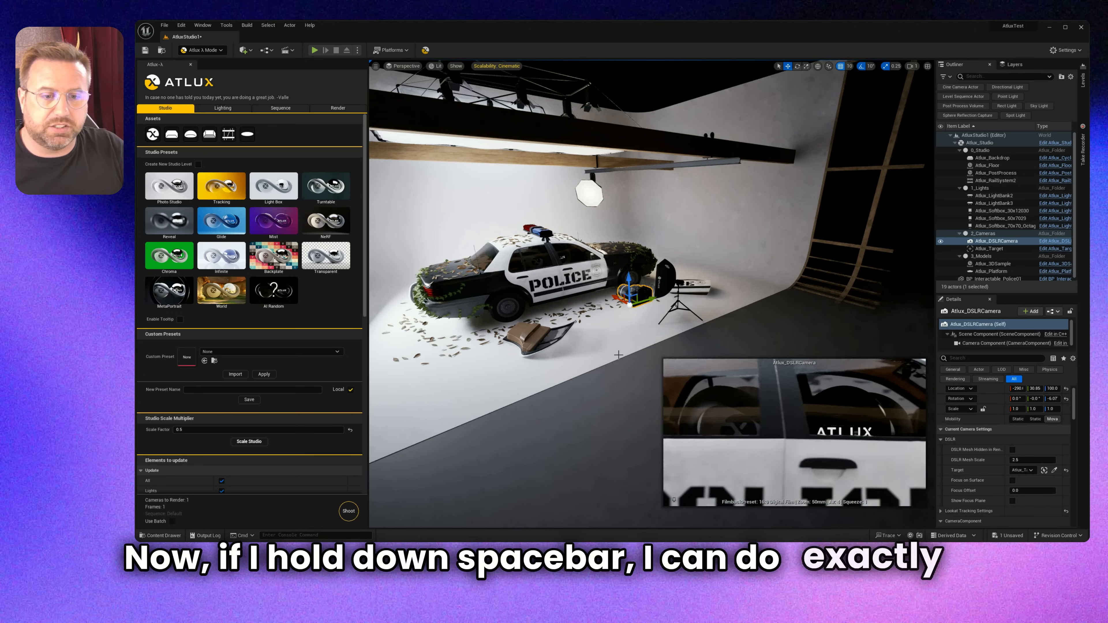
pyautogui.press('space')
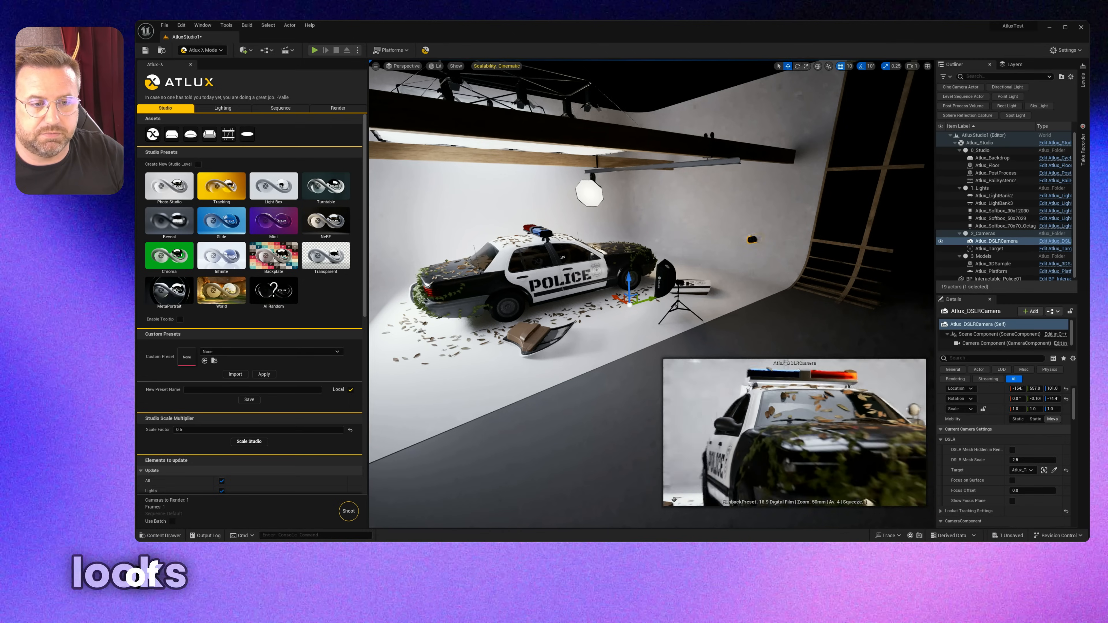
pyautogui.moveTo(752, 268); pyautogui.dragTo(707, 293)
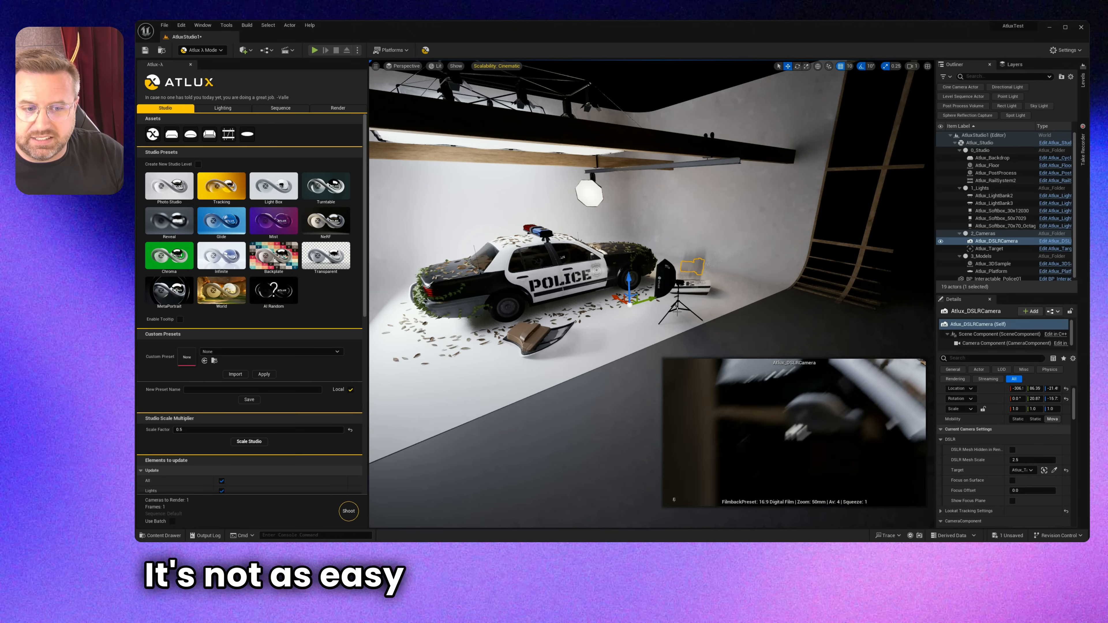
pyautogui.moveTo(656, 336); pyautogui.dragTo(625, 334)
pyautogui.keyDown('shift'); pyautogui.scroll(-5, 625, 334); pyautogui.keyUp('shift')
pyautogui.keyDown('shift'); pyautogui.scroll(10, 625, 334); pyautogui.keyUp('shift')
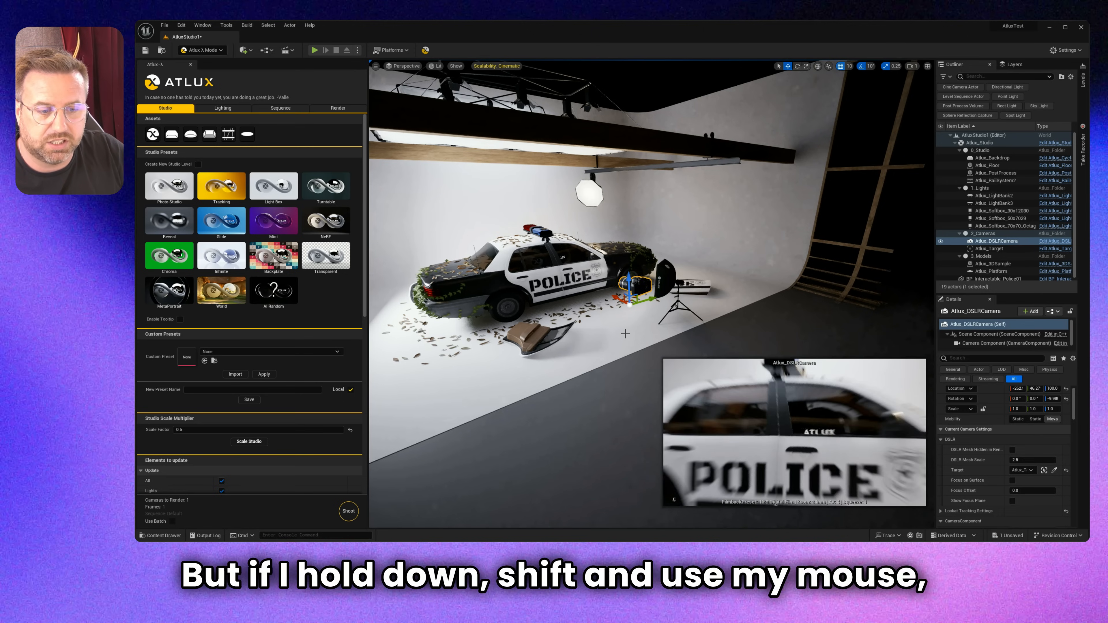
pyautogui.keyDown('shift'); pyautogui.scroll(3, 625, 334); pyautogui.keyUp('shift')
pyautogui.keyDown('shift'); pyautogui.scroll(-8, 625, 333); pyautogui.keyUp('shift')
pyautogui.moveTo(625, 334); pyautogui.dragTo(668, 345)
pyautogui.keyDown('shift'); pyautogui.scroll(3, 668, 346); pyautogui.keyUp('shift')
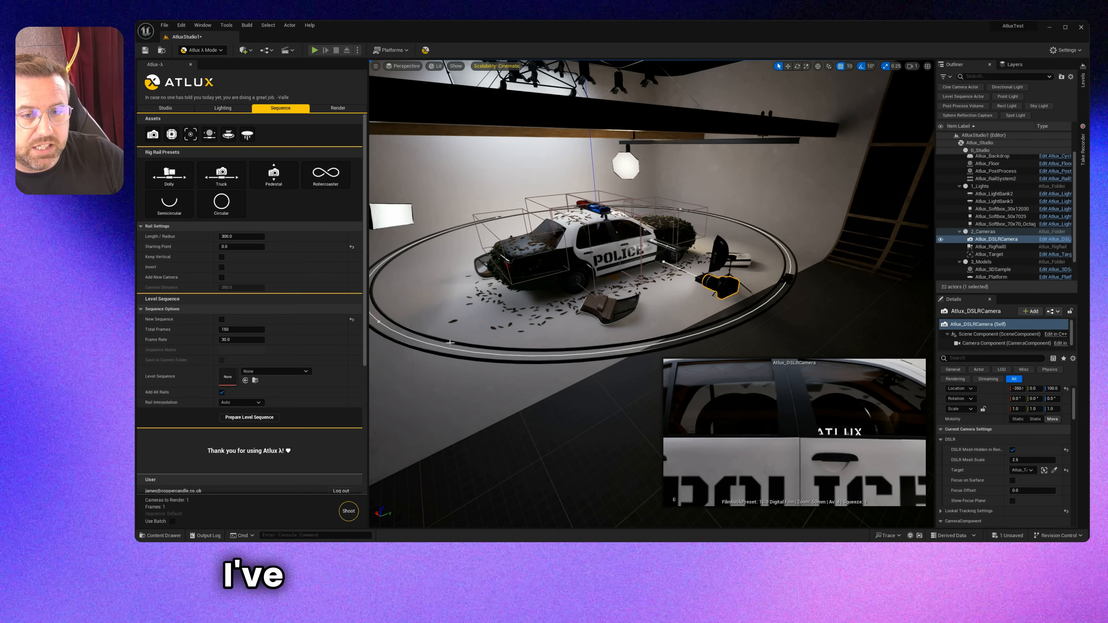
# Toggle the viewport's game view on and off with the circular rail in view
pyautogui.moveTo(772, 274); pyautogui.dragTo(756, 258, button='right')
pyautogui.press('g')
pyautogui.press('g')
pyautogui.press('g')
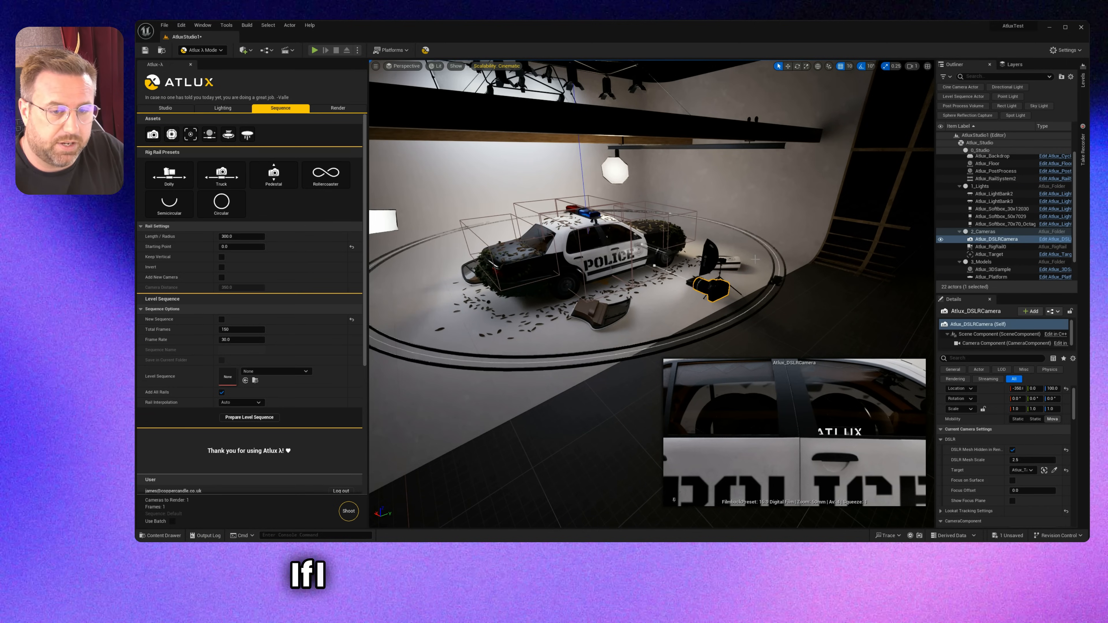
pyautogui.press('g')
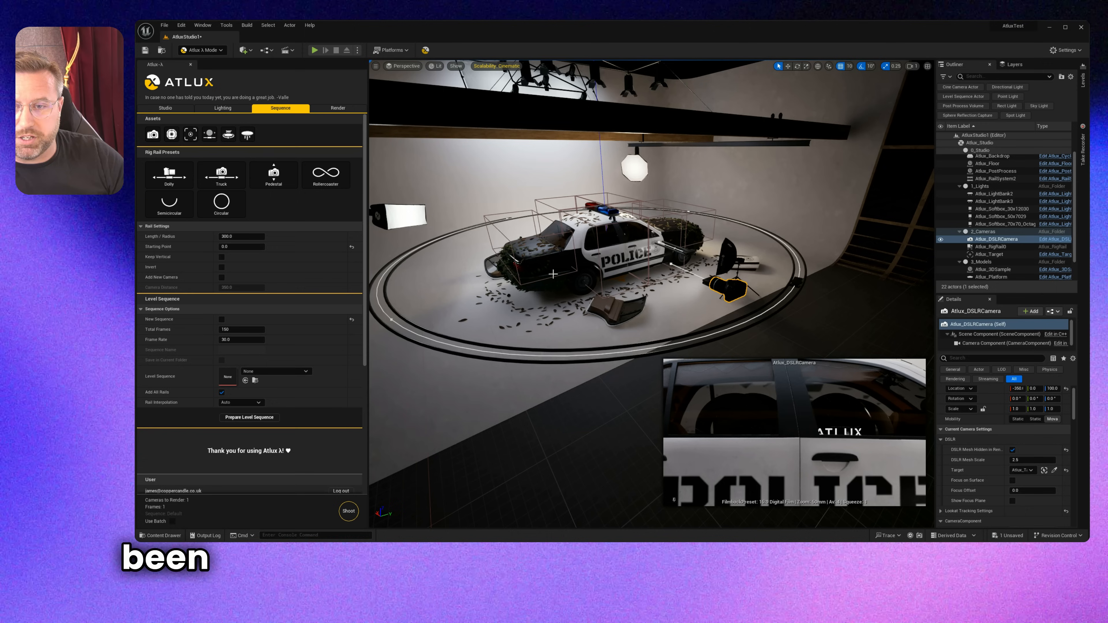
# Create a circular camera rail around the car and move the DSLR camera outward and higher
pyautogui.click(223, 203)
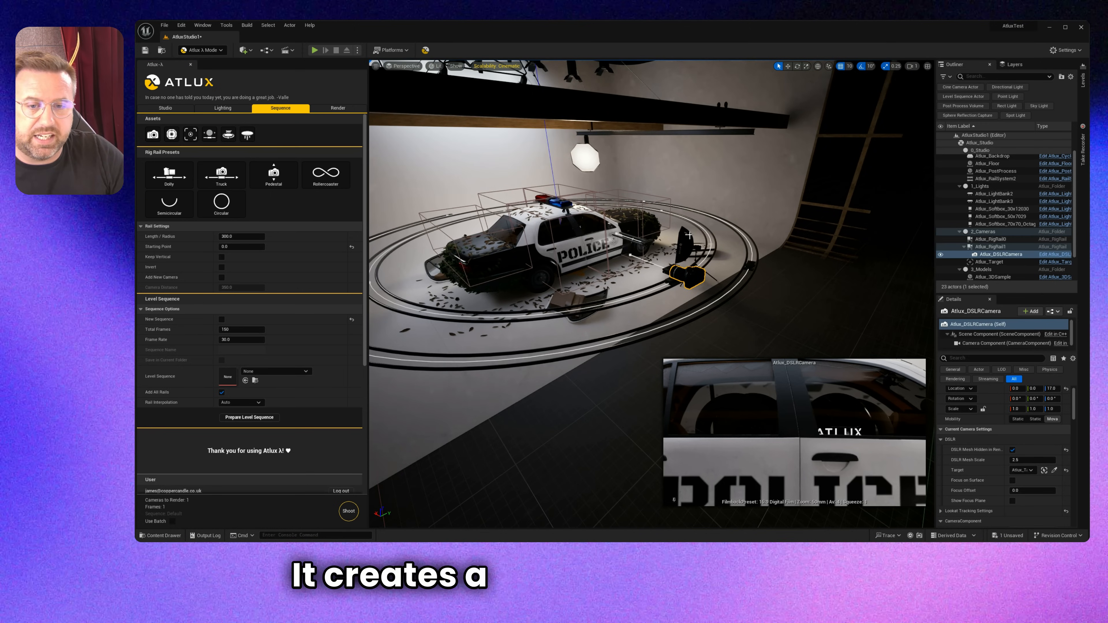
pyautogui.moveTo(604, 258); pyautogui.dragTo(639, 261, button='right')
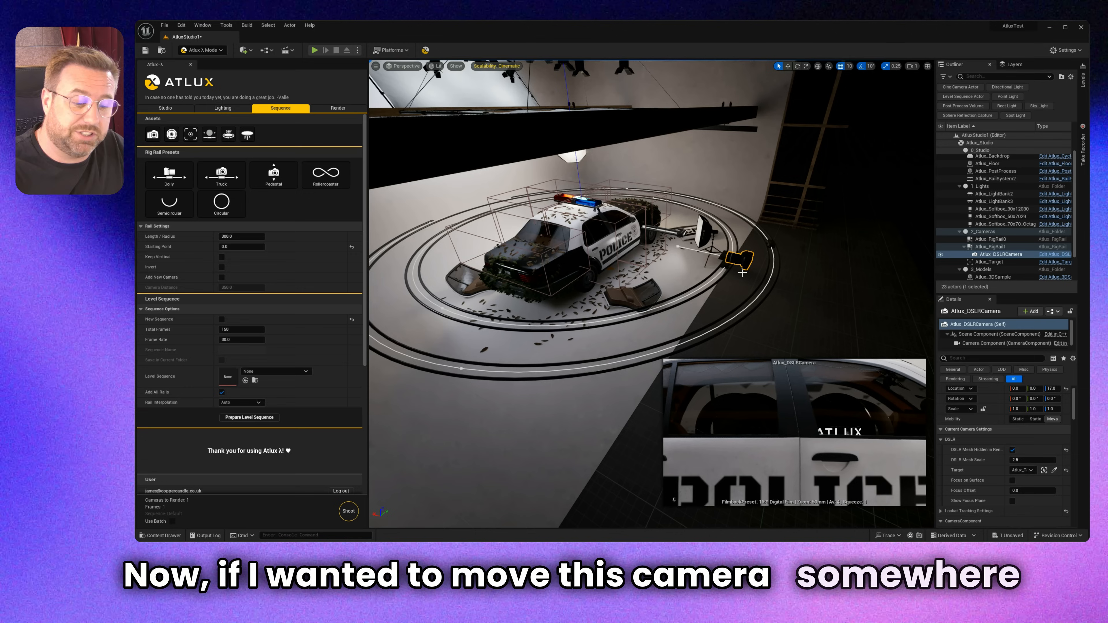
pyautogui.press('w')
pyautogui.moveTo(704, 252); pyautogui.dragTo(931, 183)
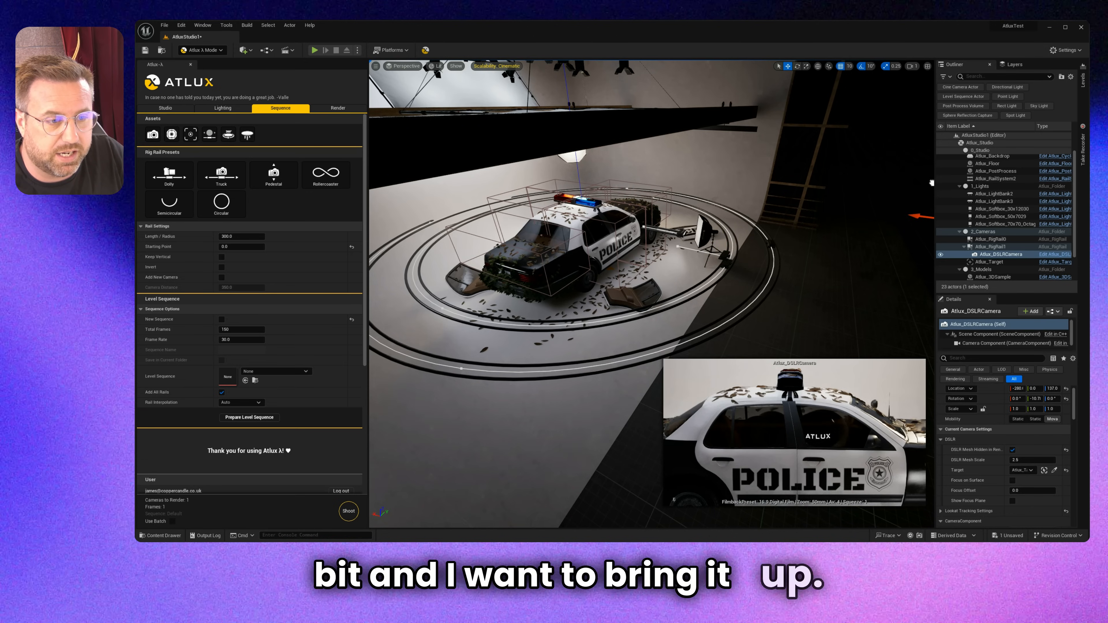
pyautogui.moveTo(862, 199); pyautogui.dragTo(833, 207, button='right')
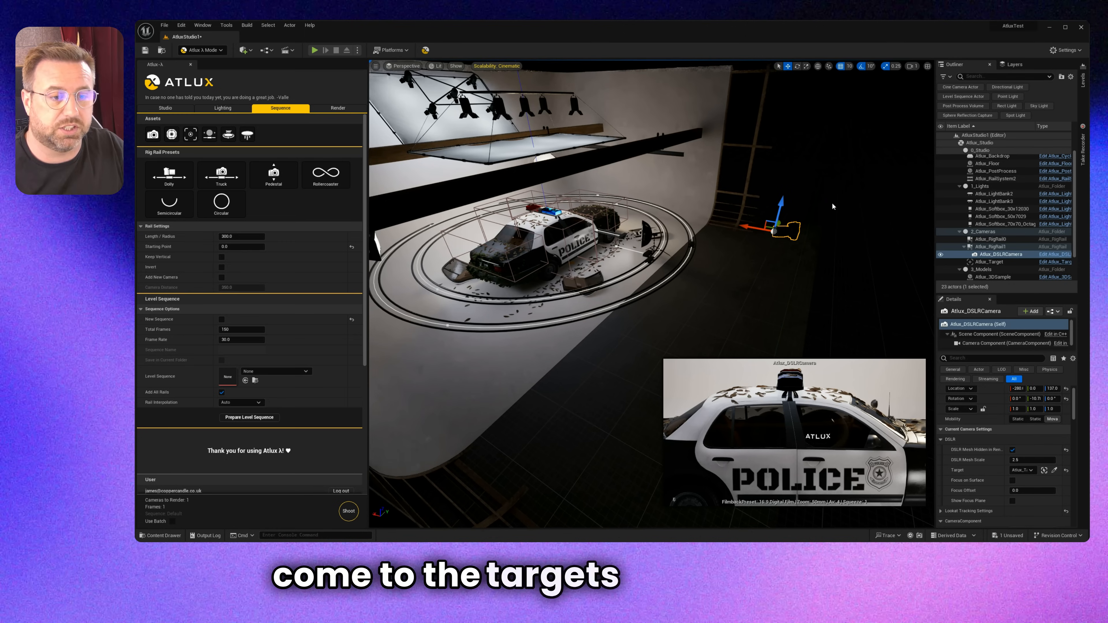
# Reapply the circular rail preset so the rail follows the camera's new position
pyautogui.click(223, 208)
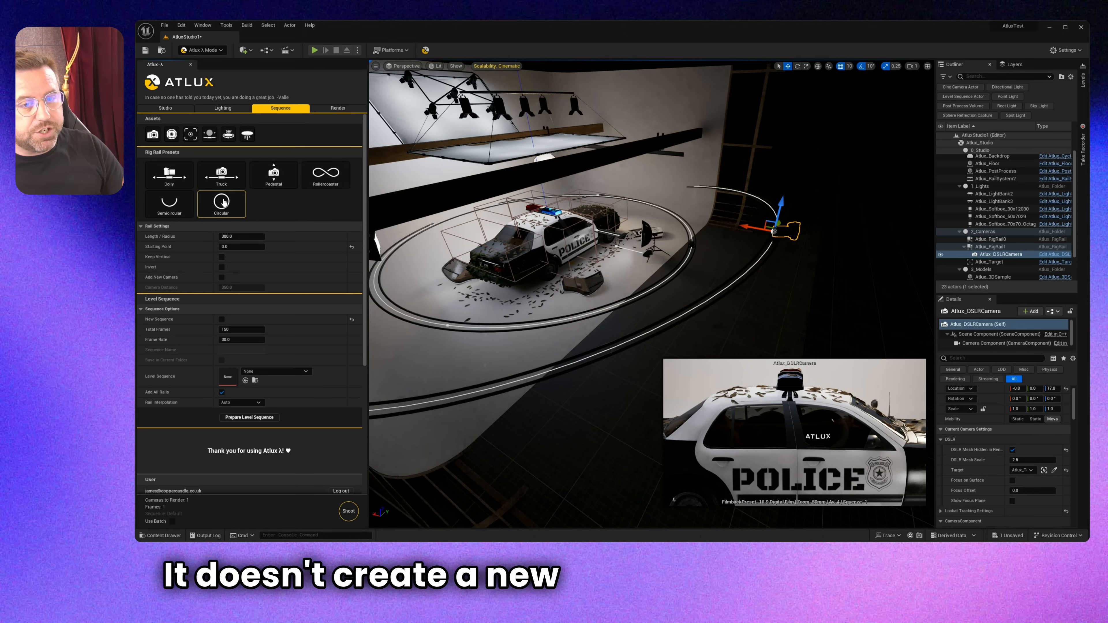
pyautogui.moveTo(585, 130); pyautogui.dragTo(677, 74, button='right')
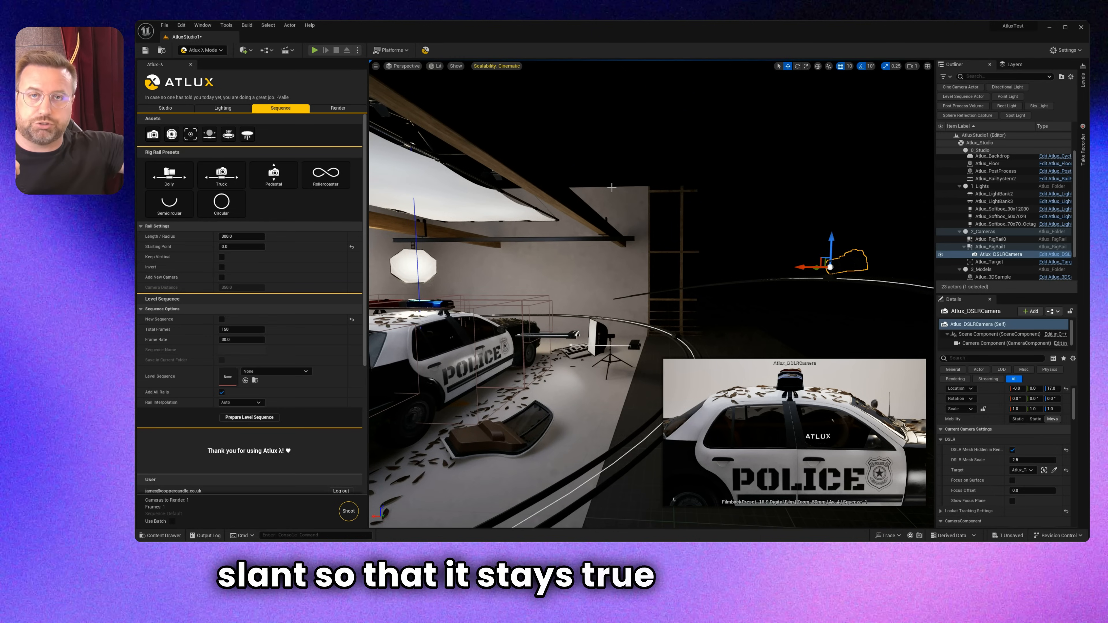
pyautogui.moveTo(626, 223)
pyautogui.mouseDown(button='right')
pyautogui.moveTo(628, 249)
pyautogui.moveTo(567, 236)
pyautogui.moveTo(642, 244)
pyautogui.moveTo(641, 229)
pyautogui.mouseUp(button='right')
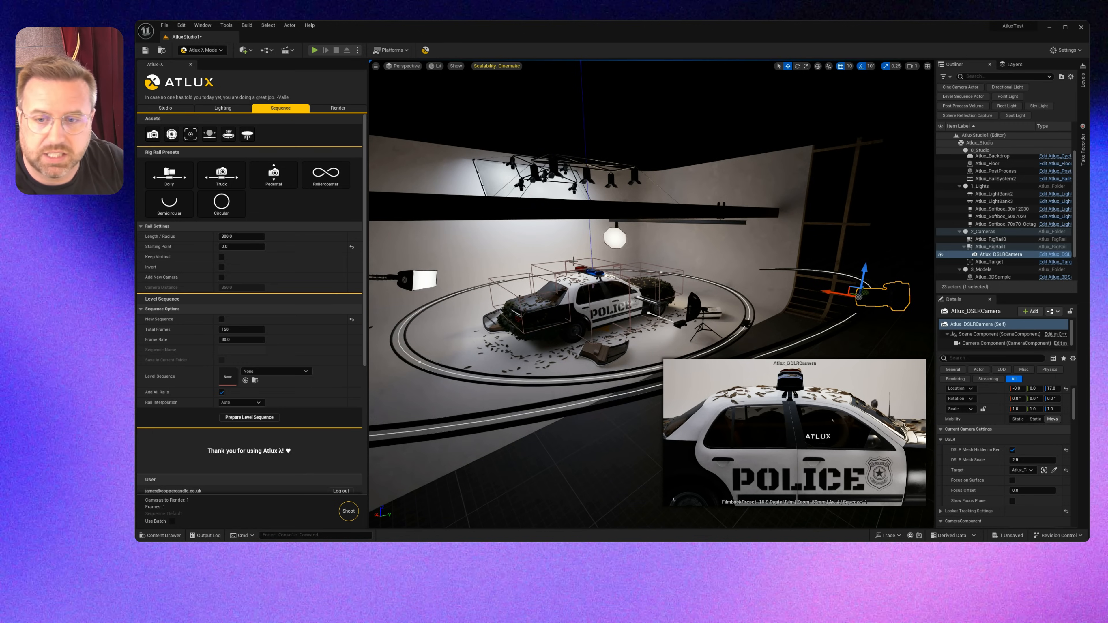
pyautogui.moveTo(916, 264); pyautogui.dragTo(906, 274, button='right')
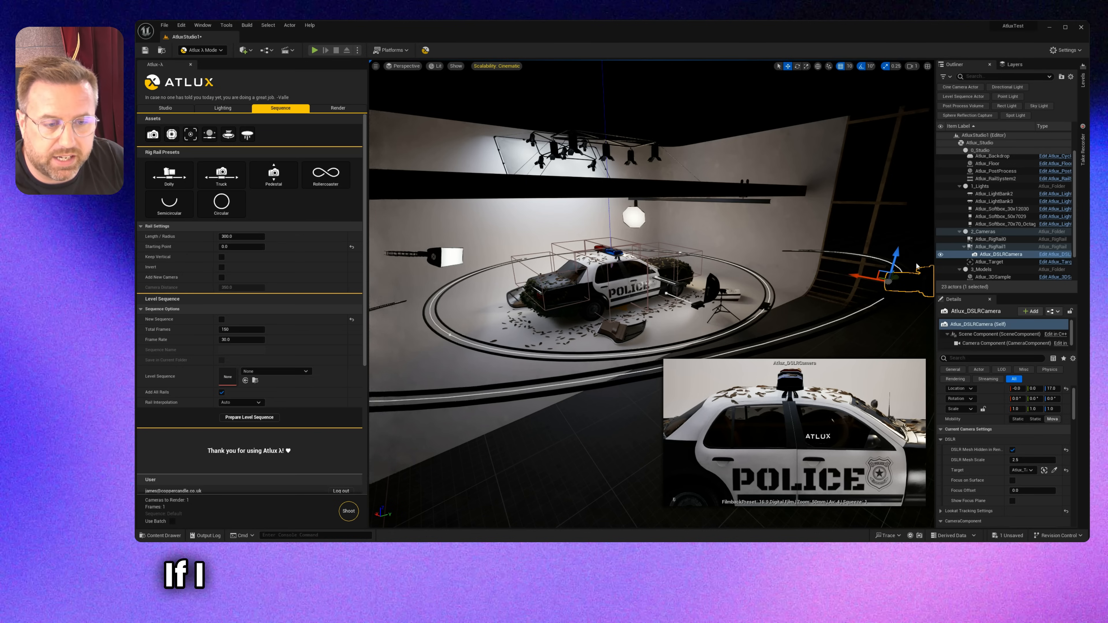
# Select Atlux_Target and move it toward the car's rear and up, to about Y -90 and Z 140
pyautogui.click(990, 262)
pyautogui.press('f')
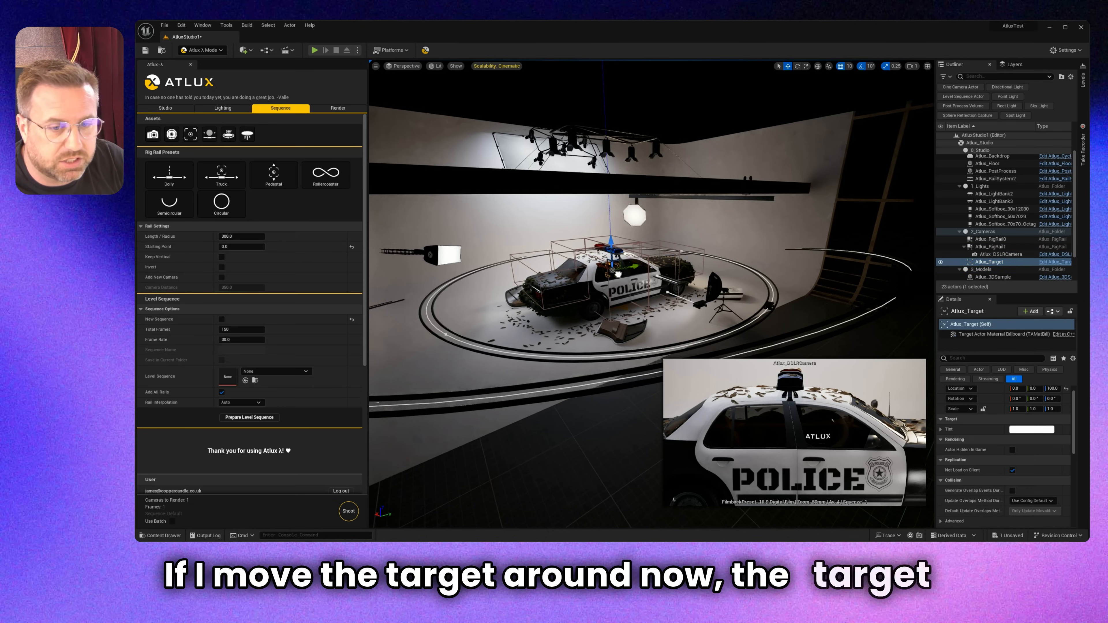
pyautogui.moveTo(618, 274); pyautogui.dragTo(618, 357)
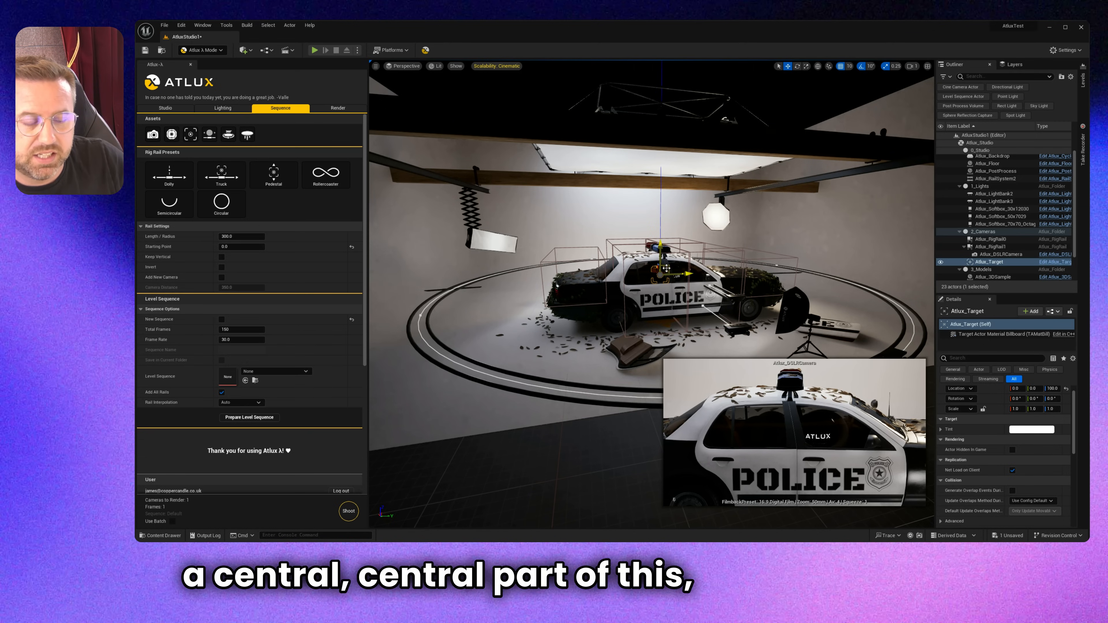
pyautogui.moveTo(667, 266); pyautogui.dragTo(619, 253)
pyautogui.moveTo(552, 226); pyautogui.dragTo(655, 249, button='right')
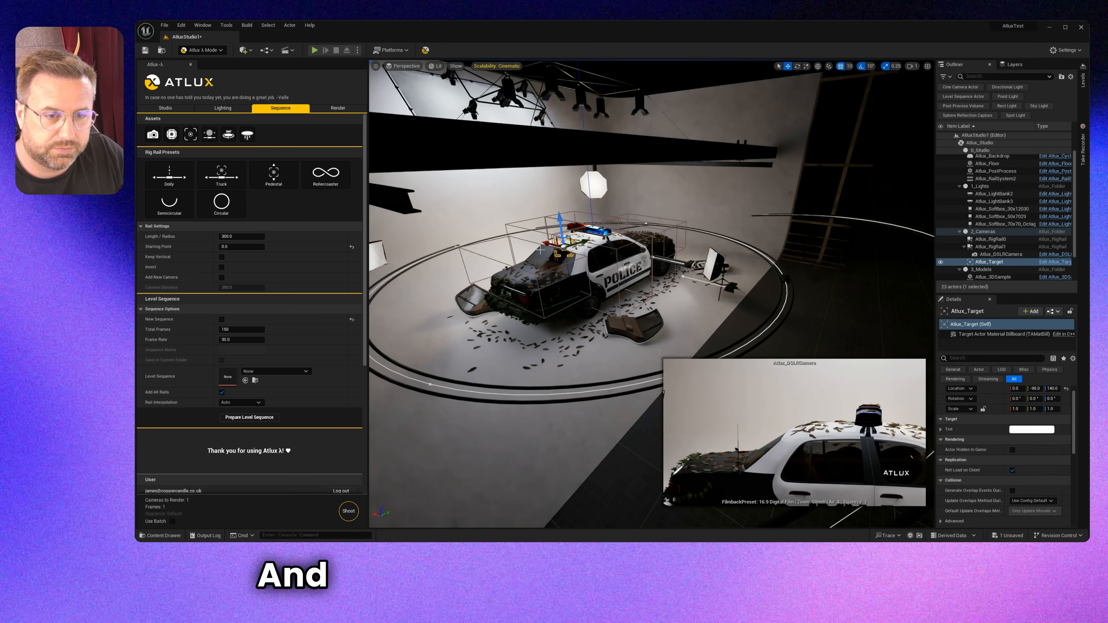
# Move the target along X out to the circular rail, and bring it partway back toward the car
pyautogui.moveTo(547, 243); pyautogui.dragTo(760, 297)
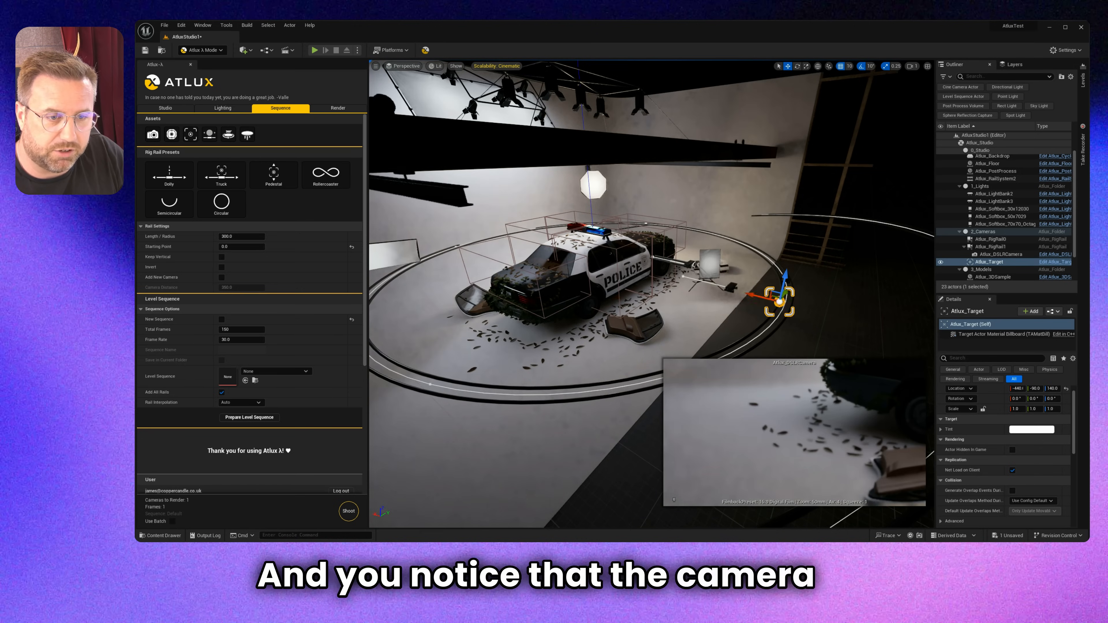
pyautogui.moveTo(759, 297); pyautogui.dragTo(700, 280, button='right')
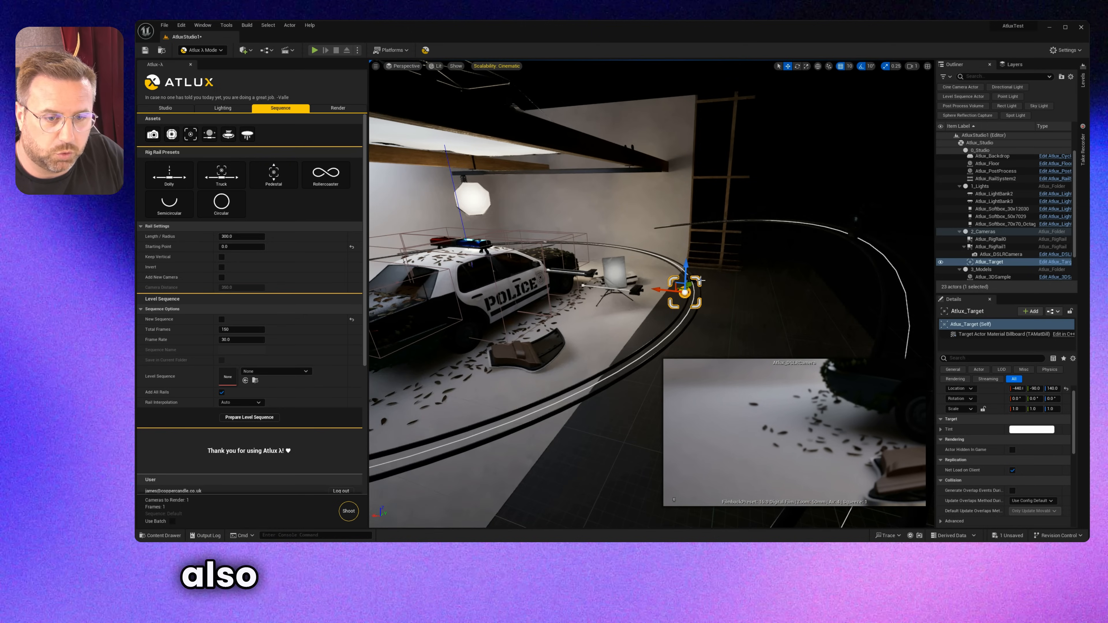
pyautogui.moveTo(656, 289); pyautogui.dragTo(615, 289)
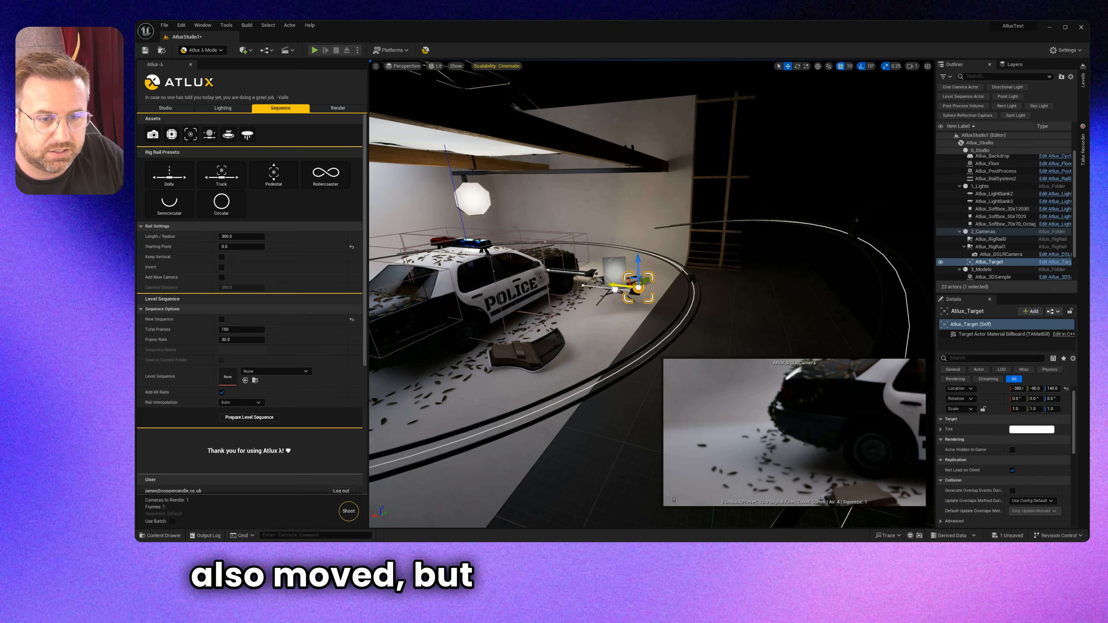
# Select the DSLR camera and reapply the circular rail preset so the rail is centred on the moved target
pyautogui.click(854, 229)
pyautogui.moveTo(855, 230); pyautogui.dragTo(855, 229, button='right')
pyautogui.click(731, 213)
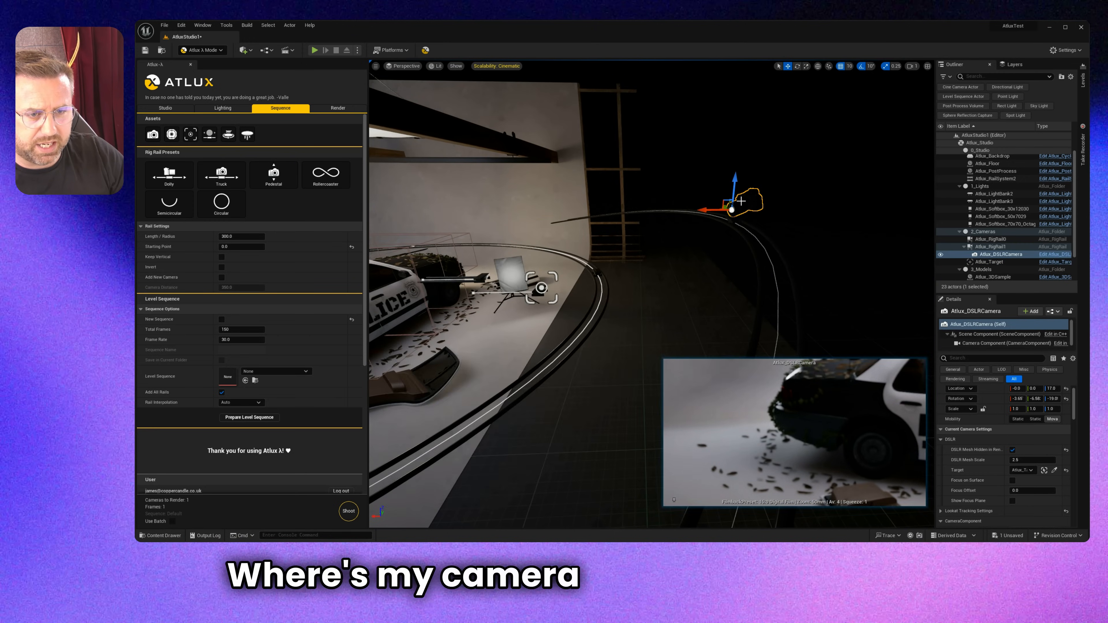
pyautogui.click(220, 205)
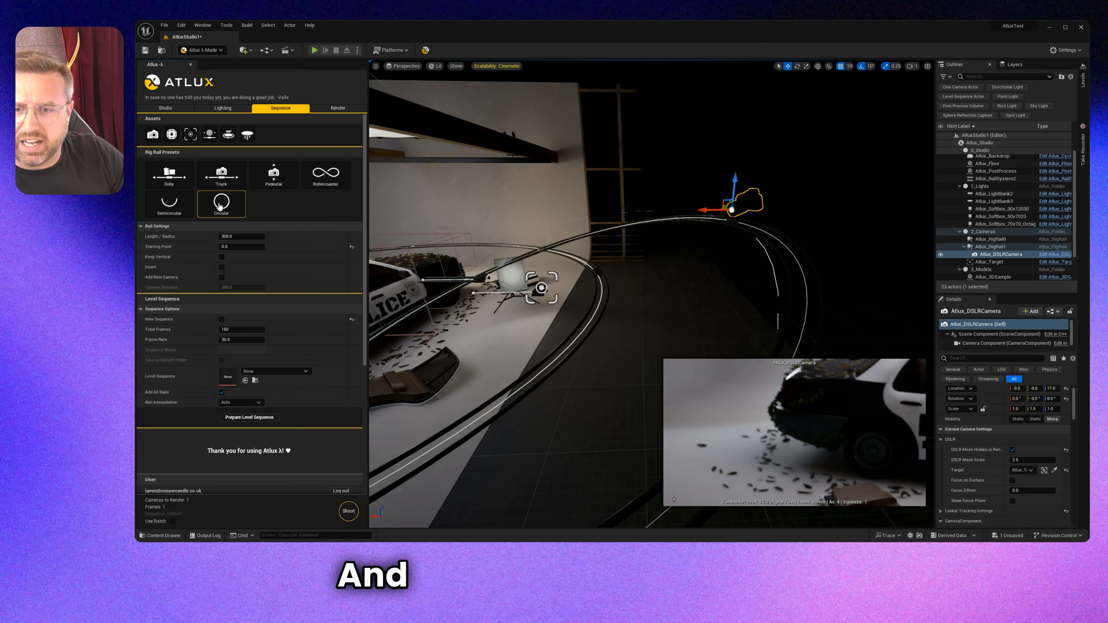
pyautogui.moveTo(541, 256); pyautogui.dragTo(537, 254, button='right')
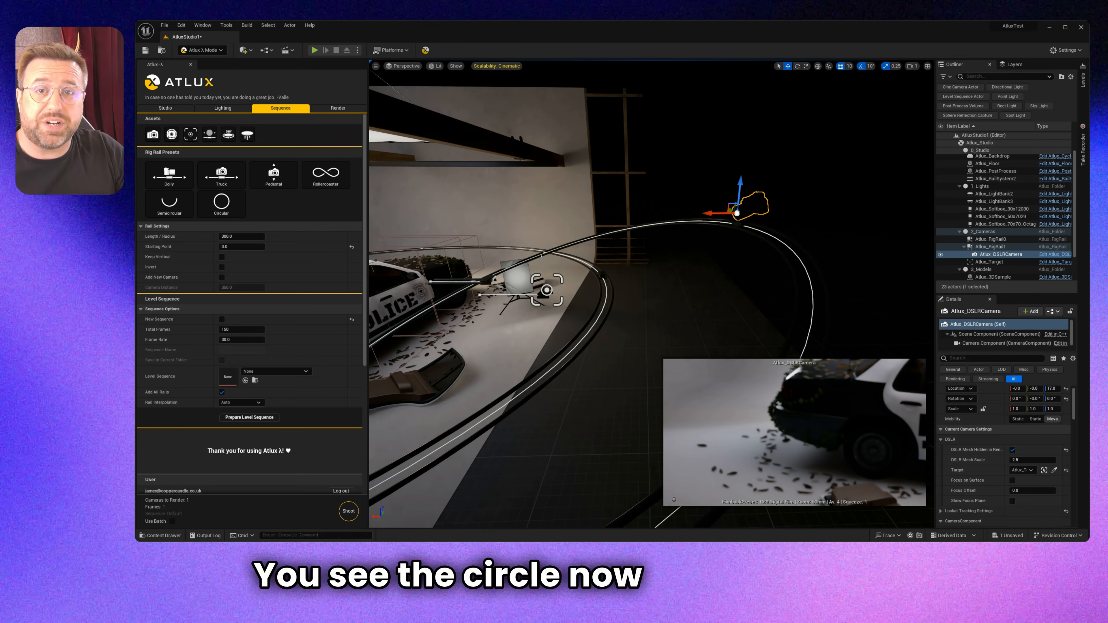
pyautogui.moveTo(692, 265); pyautogui.dragTo(604, 267, button='right')
pyautogui.moveTo(672, 298); pyautogui.dragTo(678, 320, button='right')
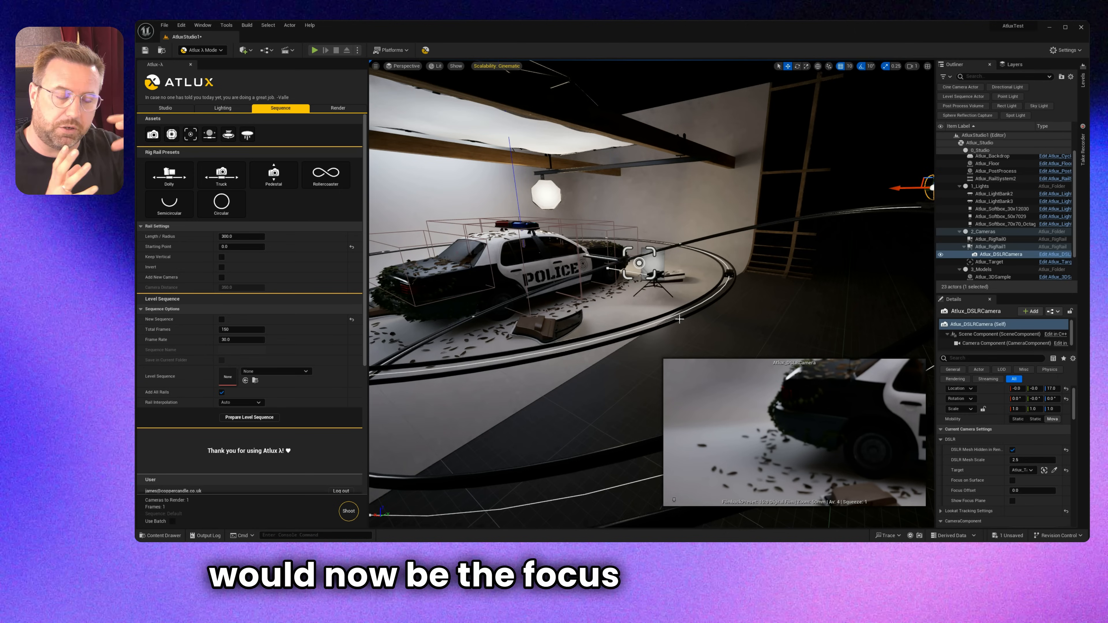
# Select Atlux_Target and move it back onto the police car, to X -70, Y -10, Z 100
pyautogui.click(639, 263)
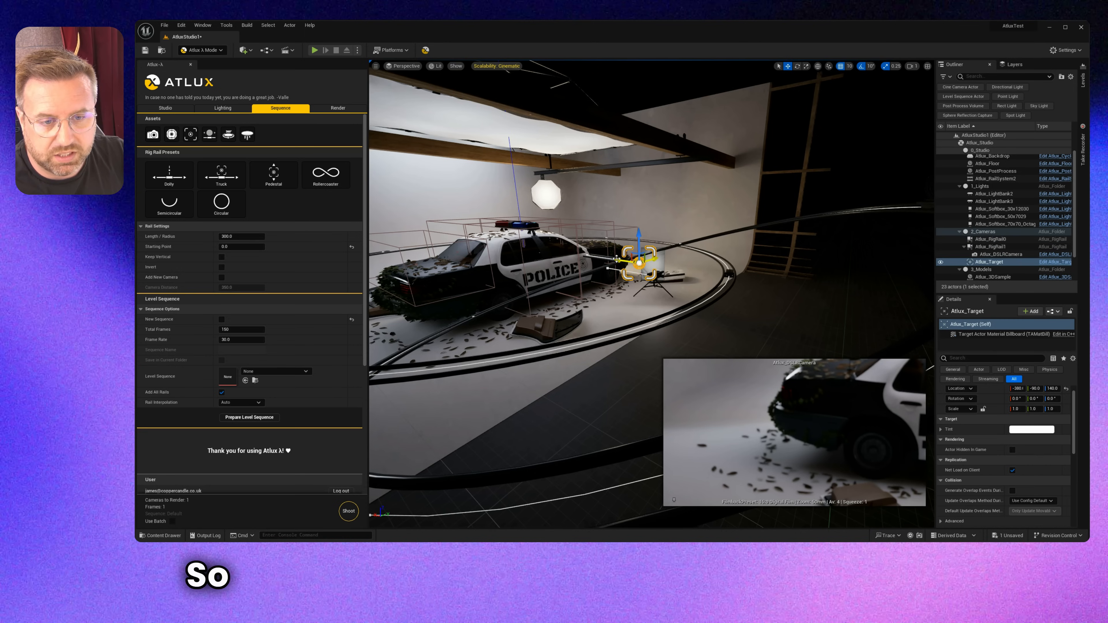
pyautogui.moveTo(617, 261); pyautogui.dragTo(488, 236)
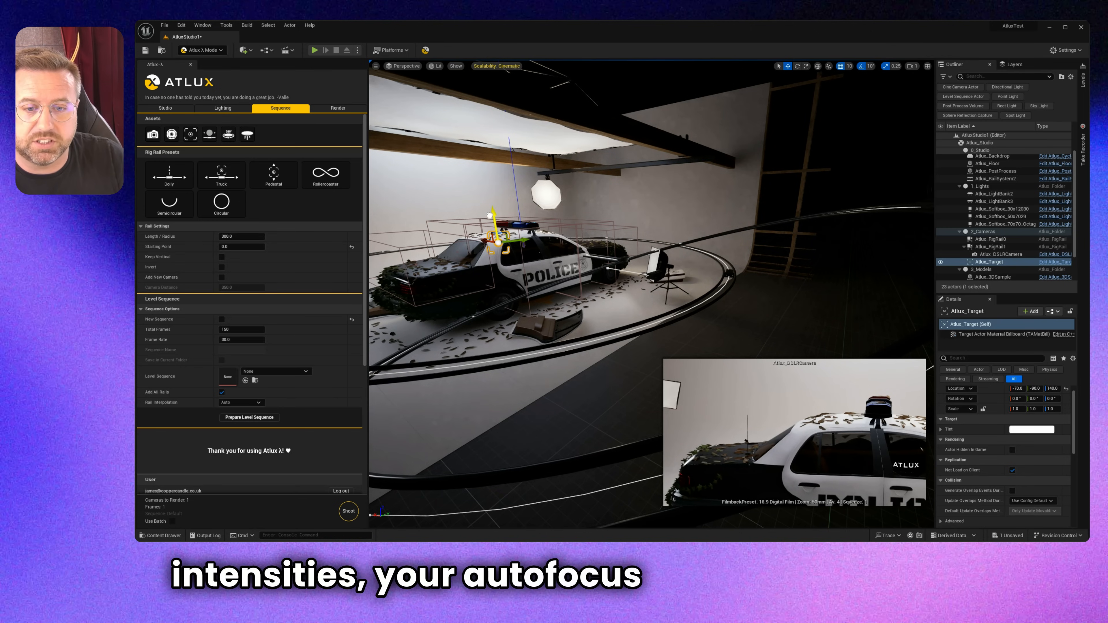
pyautogui.moveTo(490, 215); pyautogui.dragTo(558, 251)
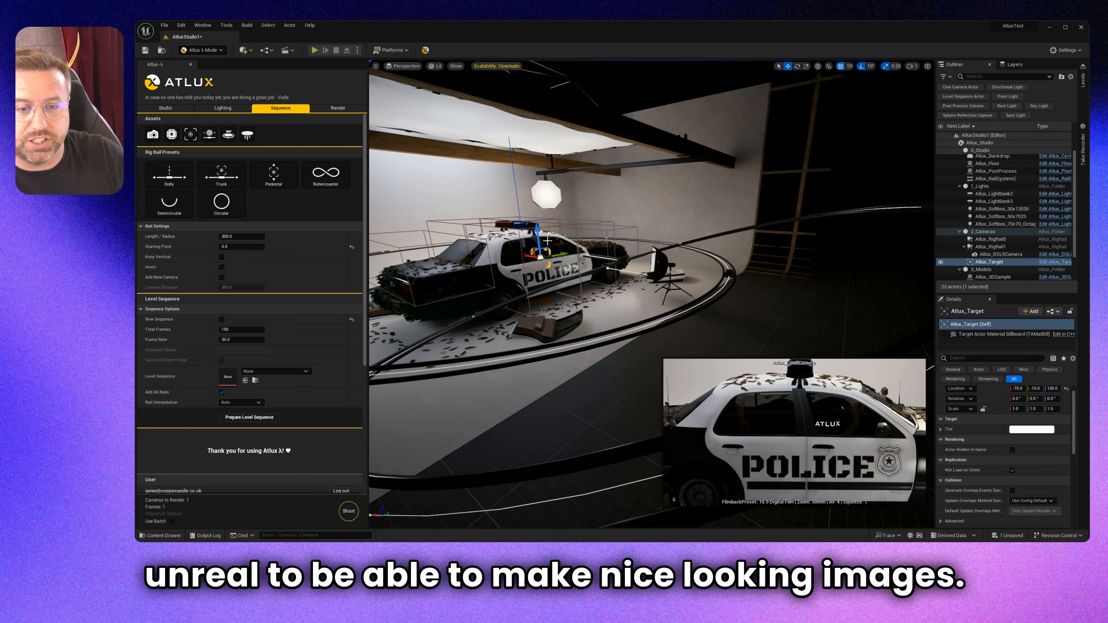
# Add a ring light from the lighting assets and place it on the floor beside the police car
pyautogui.click(223, 109)
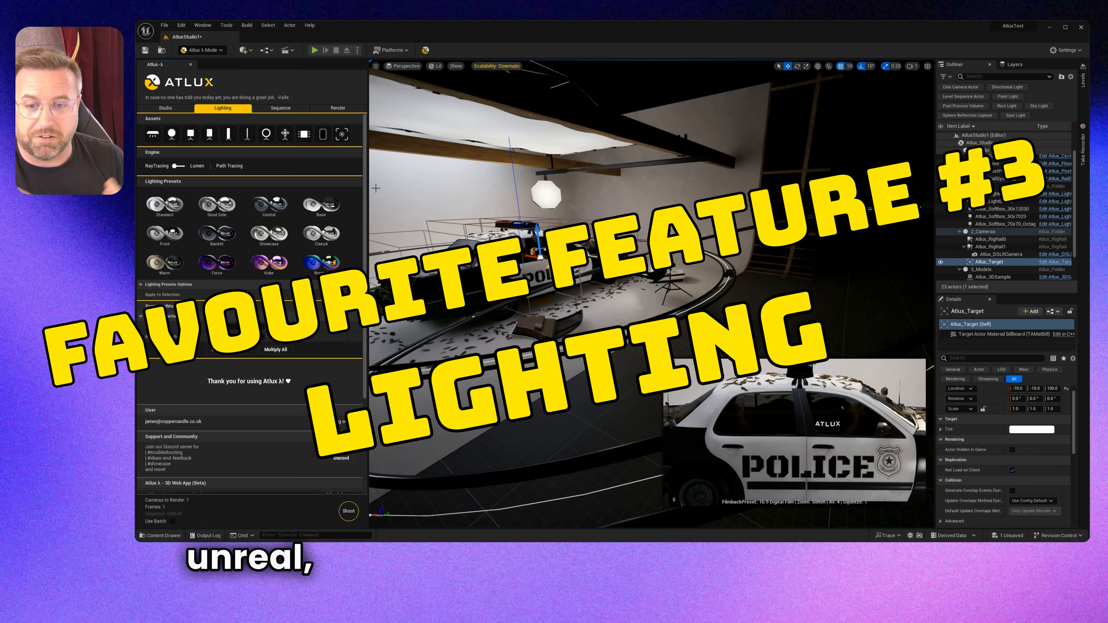
pyautogui.moveTo(614, 256); pyautogui.dragTo(572, 248, button='right')
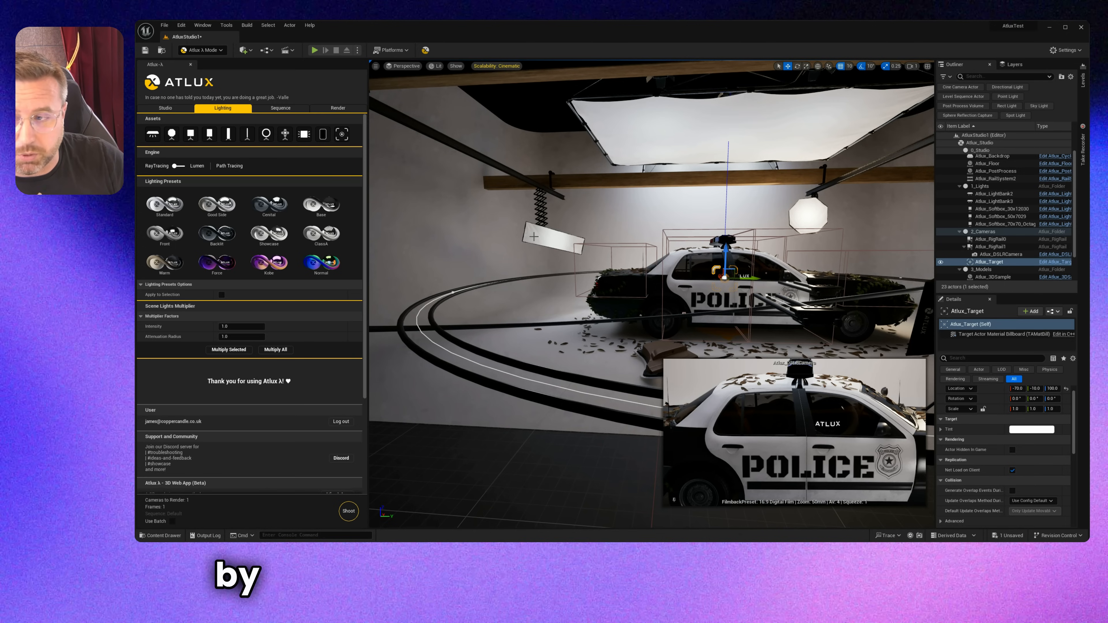
pyautogui.click(267, 135)
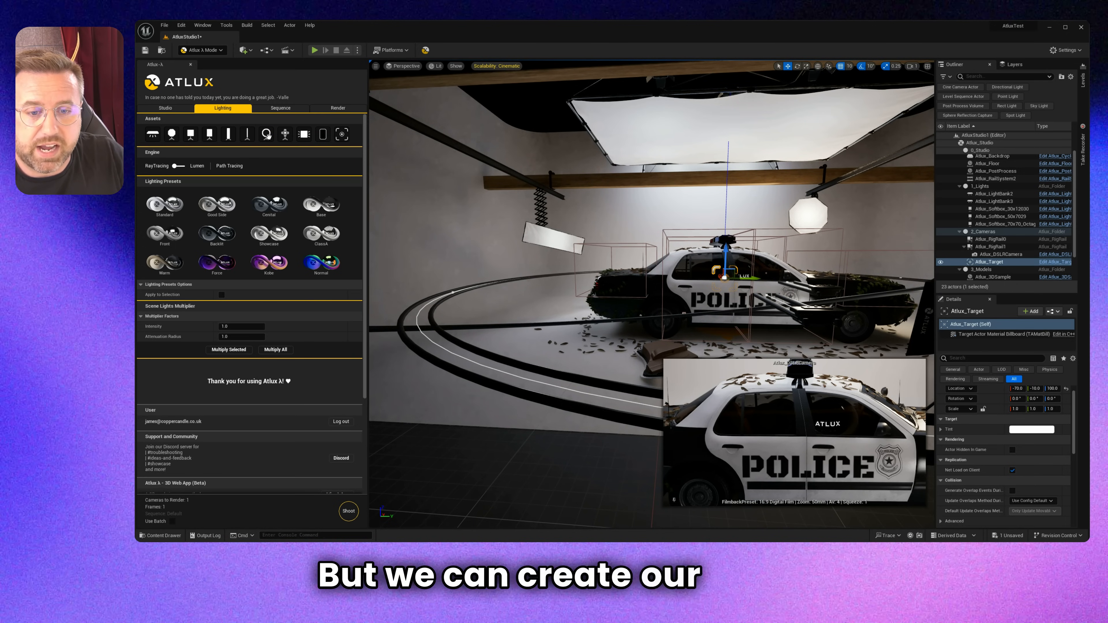
pyautogui.moveTo(267, 135); pyautogui.dragTo(572, 305)
pyautogui.moveTo(602, 302); pyautogui.dragTo(480, 297, button='right')
pyautogui.moveTo(651, 293); pyautogui.dragTo(480, 300, button='right')
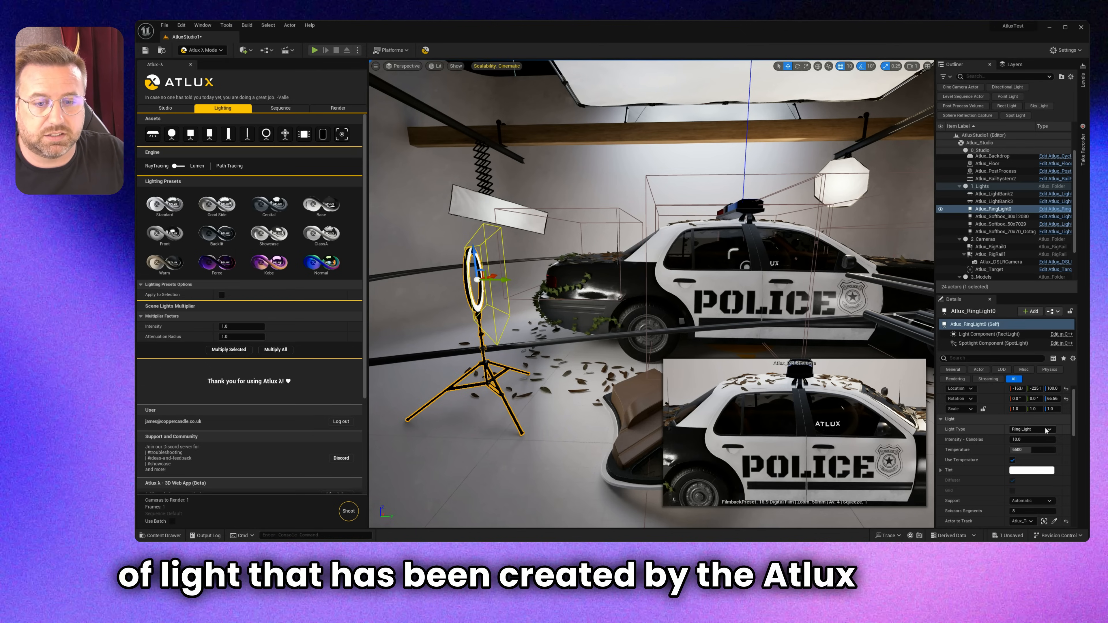
# Change the ring light's type to Light Wand and give it a purple tint
pyautogui.click(1025, 480)
pyautogui.moveTo(651, 294)
pyautogui.mouseDown(button='right')
pyautogui.moveTo(567, 294)
pyautogui.moveTo(655, 297)
pyautogui.mouseUp(button='right')
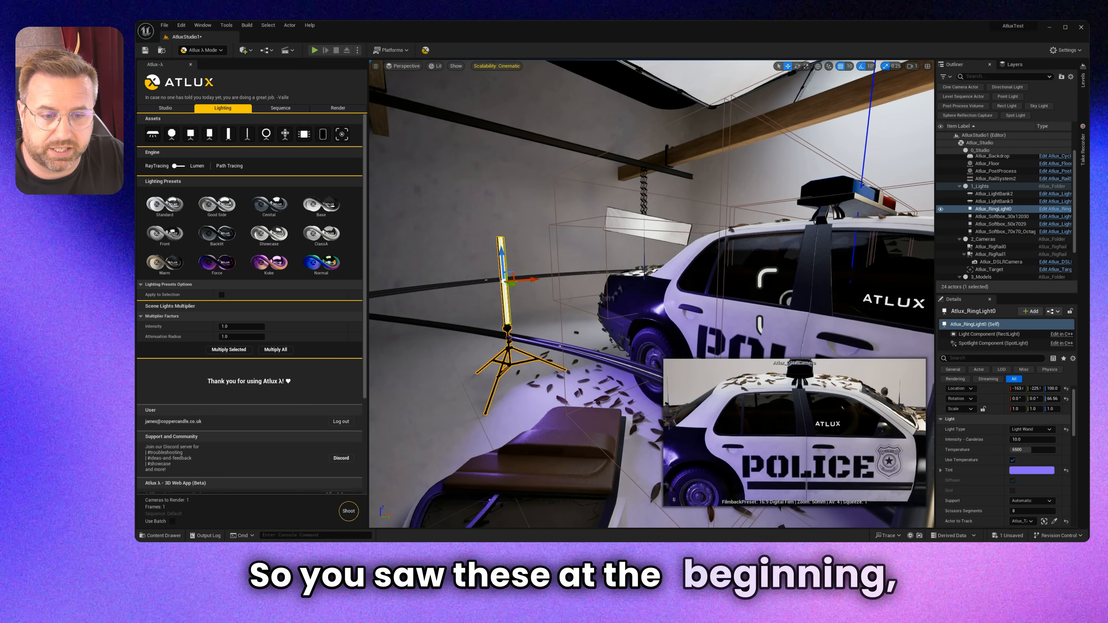
pyautogui.moveTo(505, 279); pyautogui.dragTo(489, 307, button='right')
pyautogui.click(504, 279)
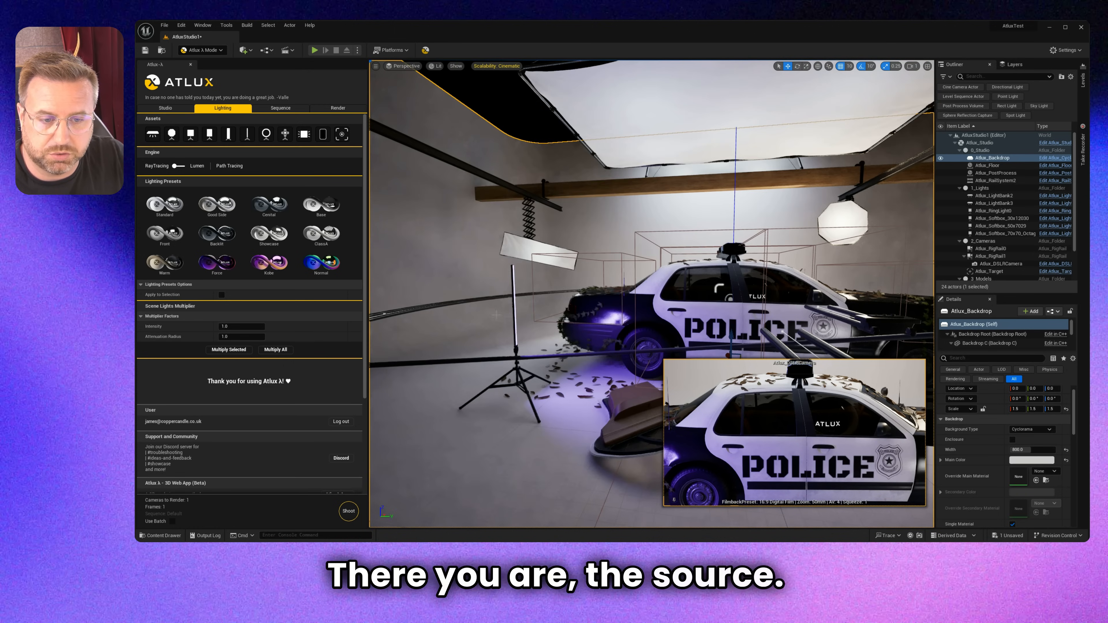
# Reselect the light wand and change its light type to Softbox 50x70, then to Softbox 70x70 Octa
pyautogui.click(515, 314)
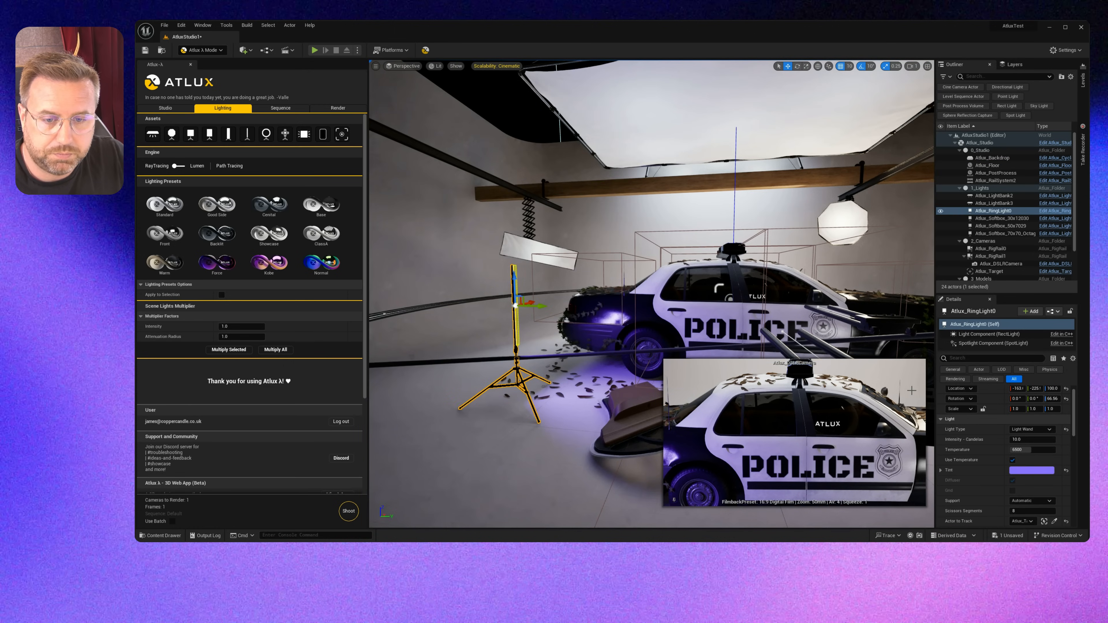
pyautogui.click(1032, 429)
pyautogui.click(1048, 469)
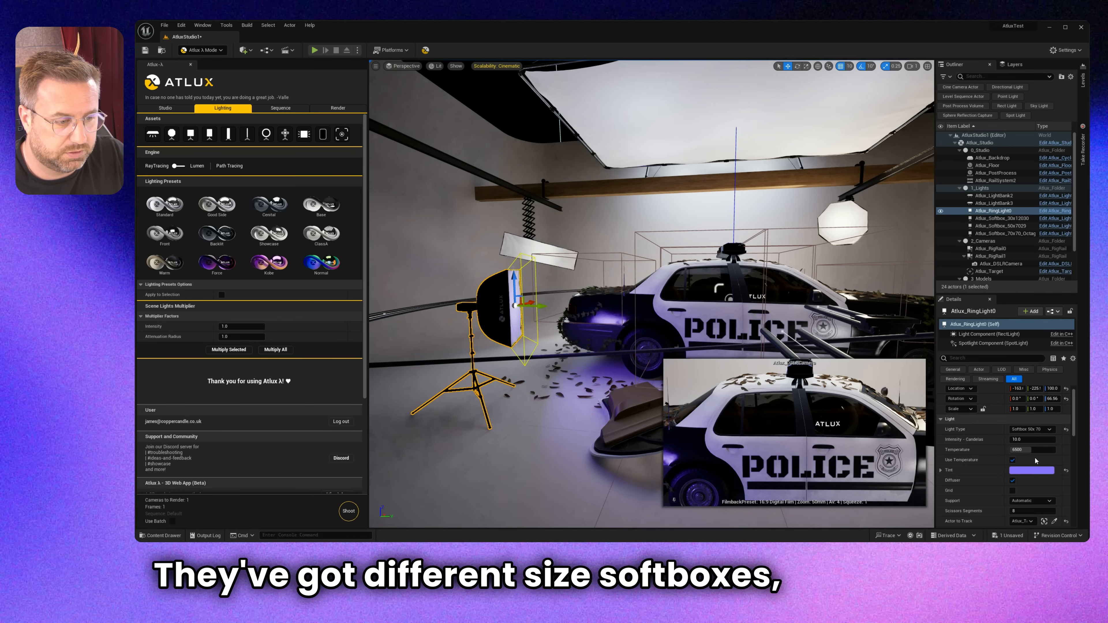
pyautogui.moveTo(623, 326); pyautogui.dragTo(545, 327, button='right')
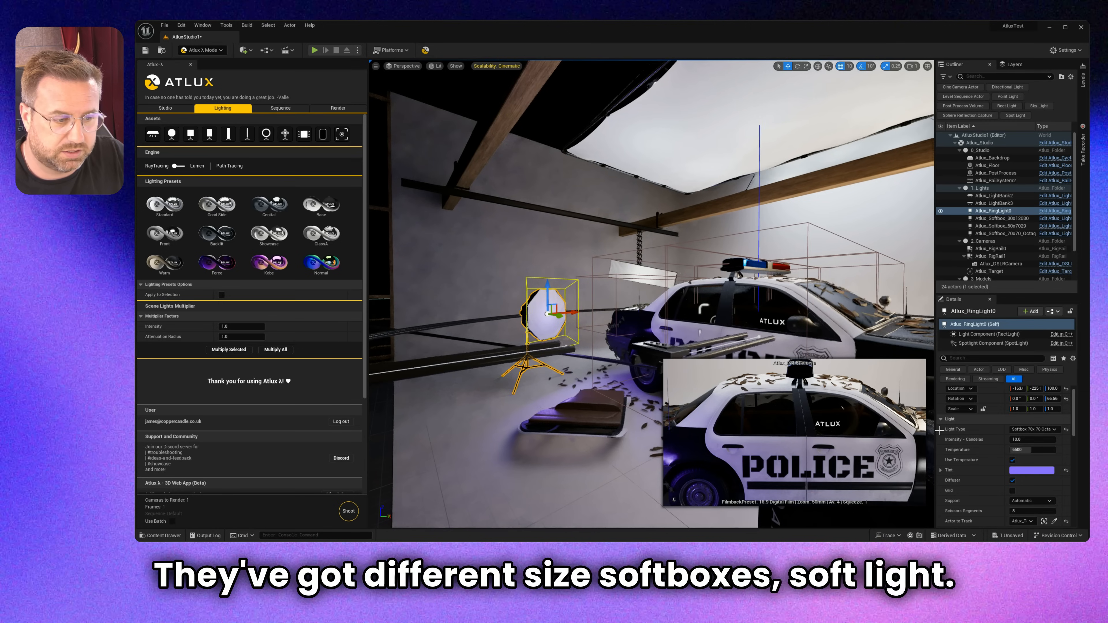
# Raise the octagonal softbox's intensity to about 320 candelas and view its effect around the car
pyautogui.moveTo(1016, 439)
pyautogui.mouseDown()
pyautogui.moveTo(1036, 439)
pyautogui.moveTo(1011, 439)
pyautogui.moveTo(1023, 439)
pyautogui.mouseUp()
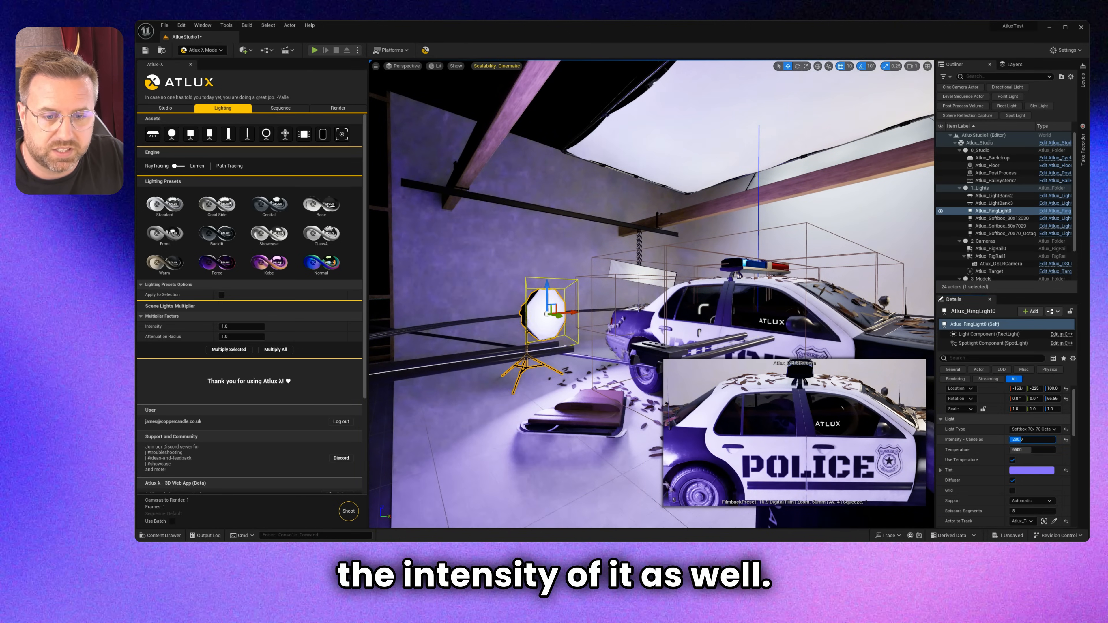
pyautogui.moveTo(623, 326); pyautogui.dragTo(646, 310, button='right')
pyautogui.moveTo(652, 294); pyautogui.dragTo(768, 294, button='right')
pyautogui.moveTo(522, 293); pyautogui.dragTo(491, 312, button='right')
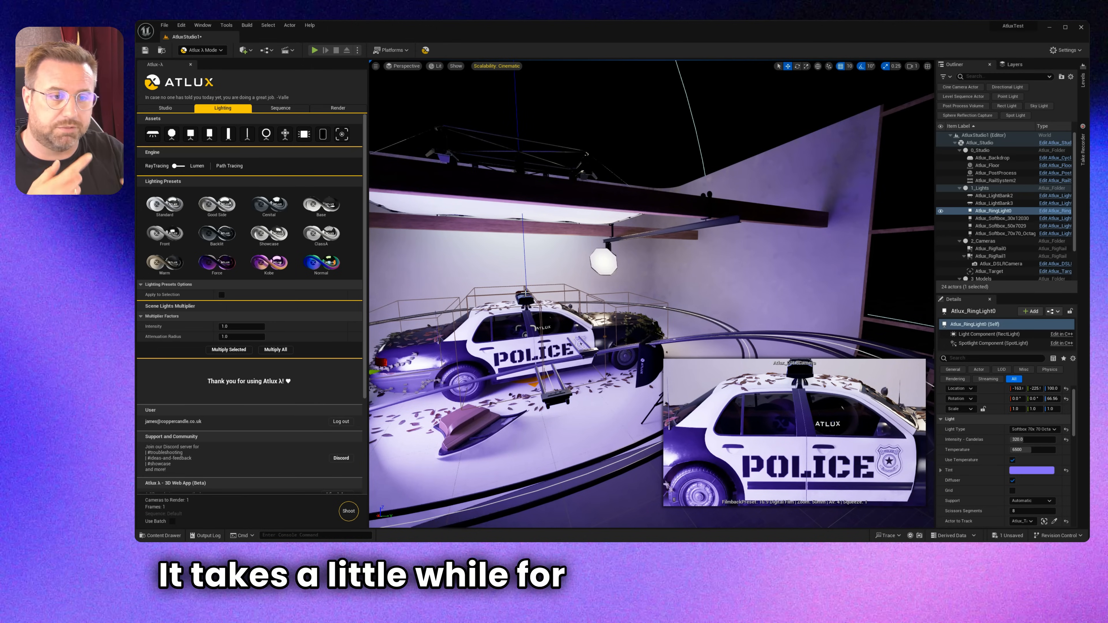
pyautogui.moveTo(554, 280); pyautogui.dragTo(458, 318, button='right')
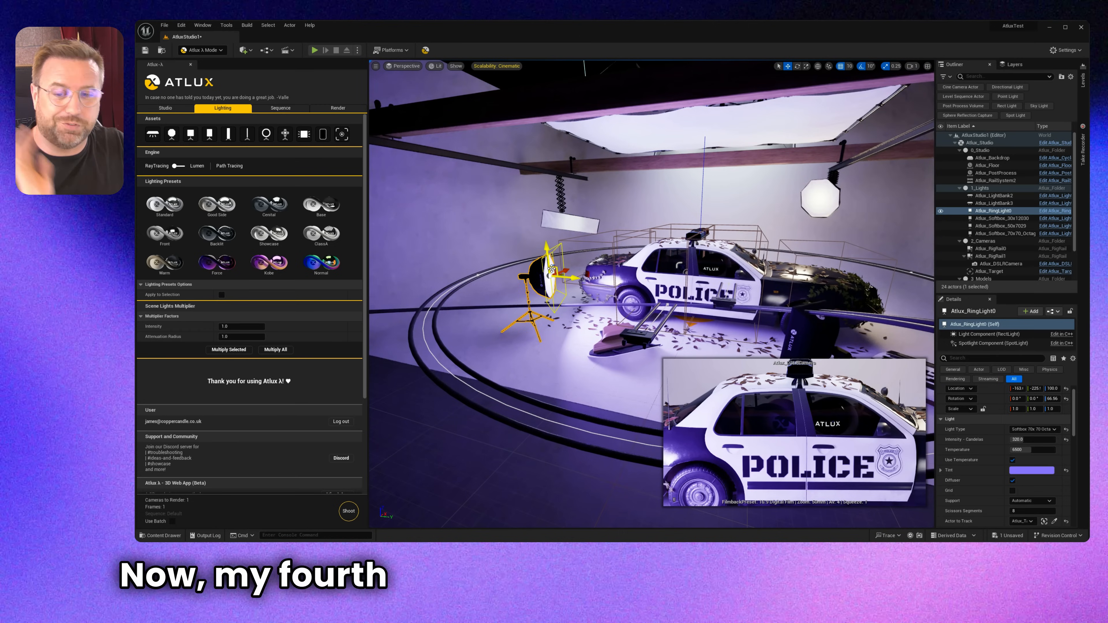
pyautogui.moveTo(552, 269); pyautogui.dragTo(521, 269, button='right')
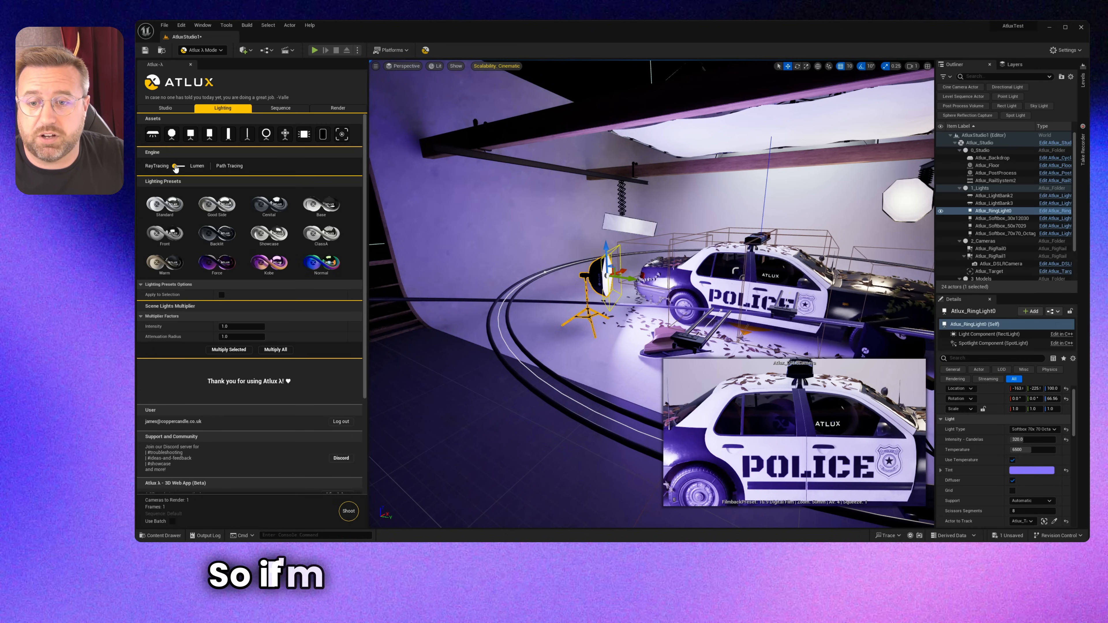
# Switch the lighting engine from RayTracing to Lumen, frame the car's front closely and close the DSLR camera preview
pyautogui.moveTo(652, 293); pyautogui.dragTo(707, 263, button='right')
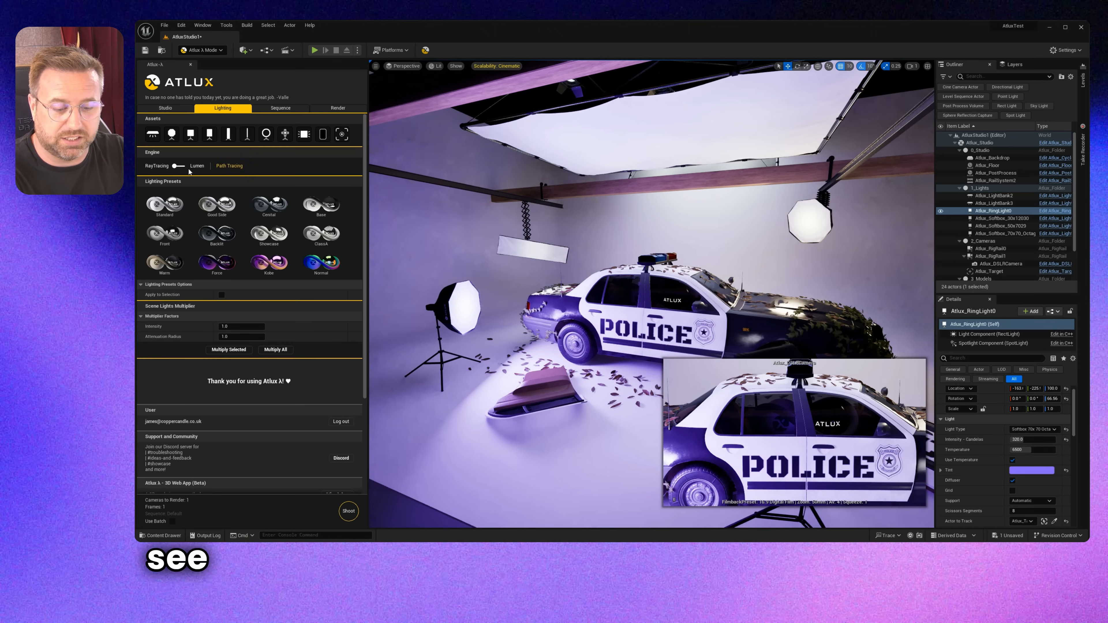
pyautogui.click(179, 166)
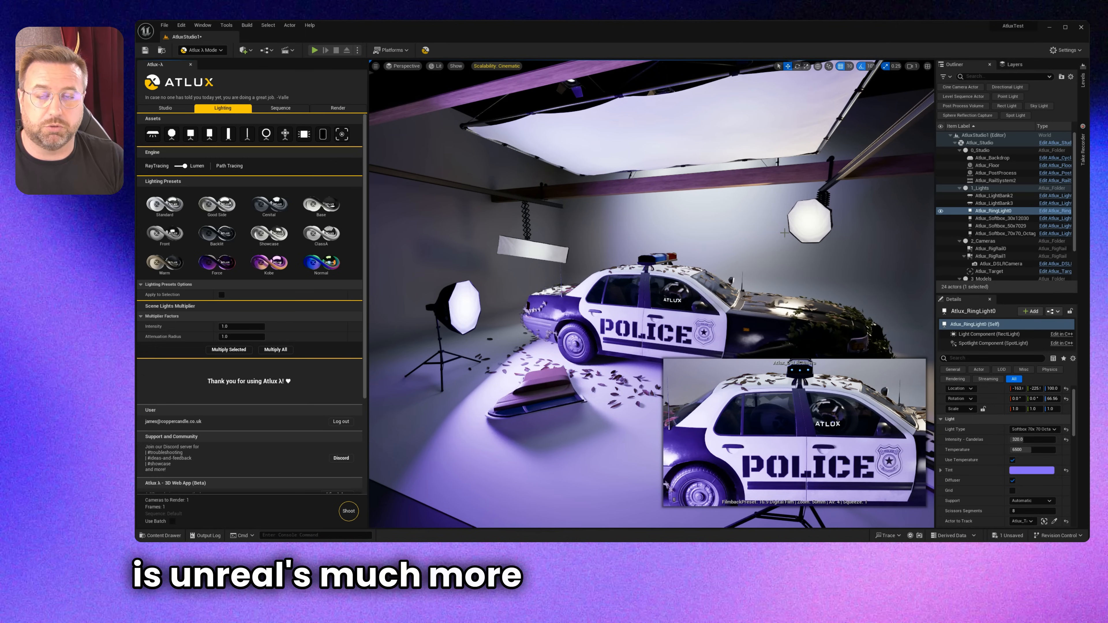
pyautogui.moveTo(784, 233)
pyautogui.mouseDown(button='right')
pyautogui.moveTo(842, 236)
pyautogui.moveTo(866, 262)
pyautogui.moveTo(785, 263)
pyautogui.moveTo(768, 297)
pyautogui.moveTo(707, 306)
pyautogui.moveTo(629, 284)
pyautogui.moveTo(589, 288)
pyautogui.moveTo(655, 270)
pyautogui.moveTo(585, 275)
pyautogui.moveTo(597, 279)
pyautogui.moveTo(598, 258)
pyautogui.moveTo(609, 258)
pyautogui.moveTo(524, 267)
pyautogui.moveTo(484, 258)
pyautogui.moveTo(737, 262)
pyautogui.mouseUp(button='right')
pyautogui.scroll(-1, 589, 288)
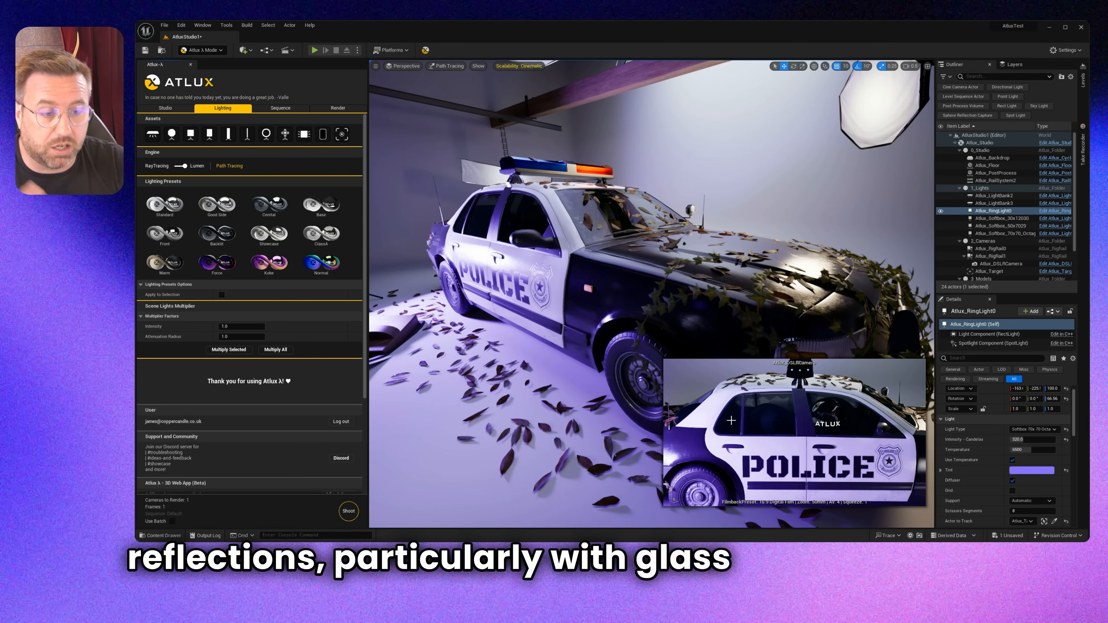
pyautogui.click(674, 498)
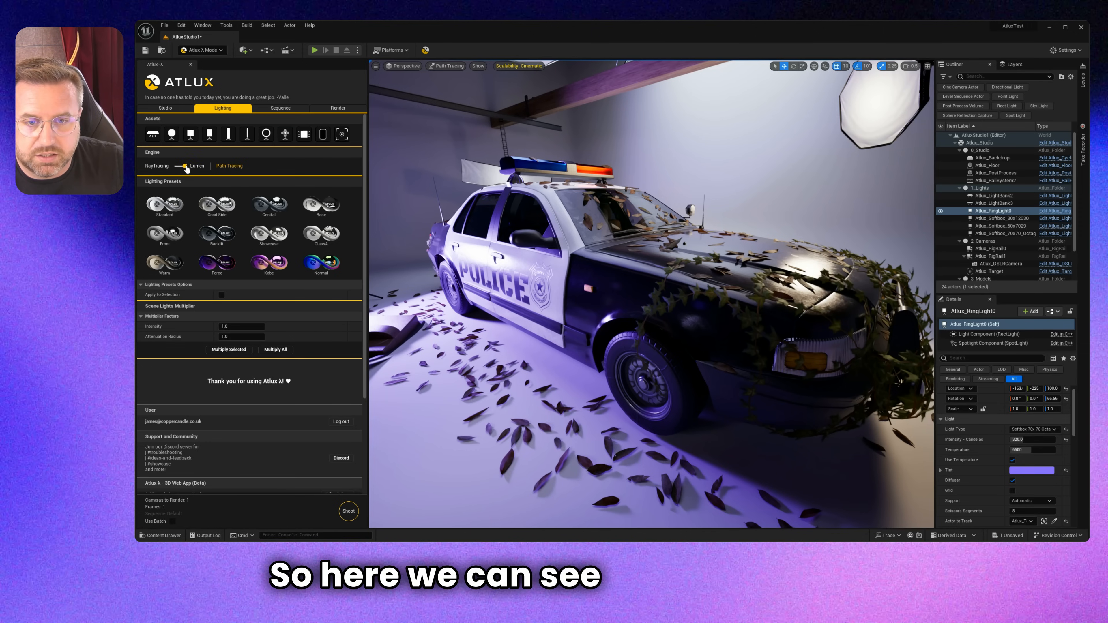
# Turn off path tracing, switch the lighting engine to RayTracing and re-enable path tracing to compare the car's rendering
pyautogui.click(227, 166)
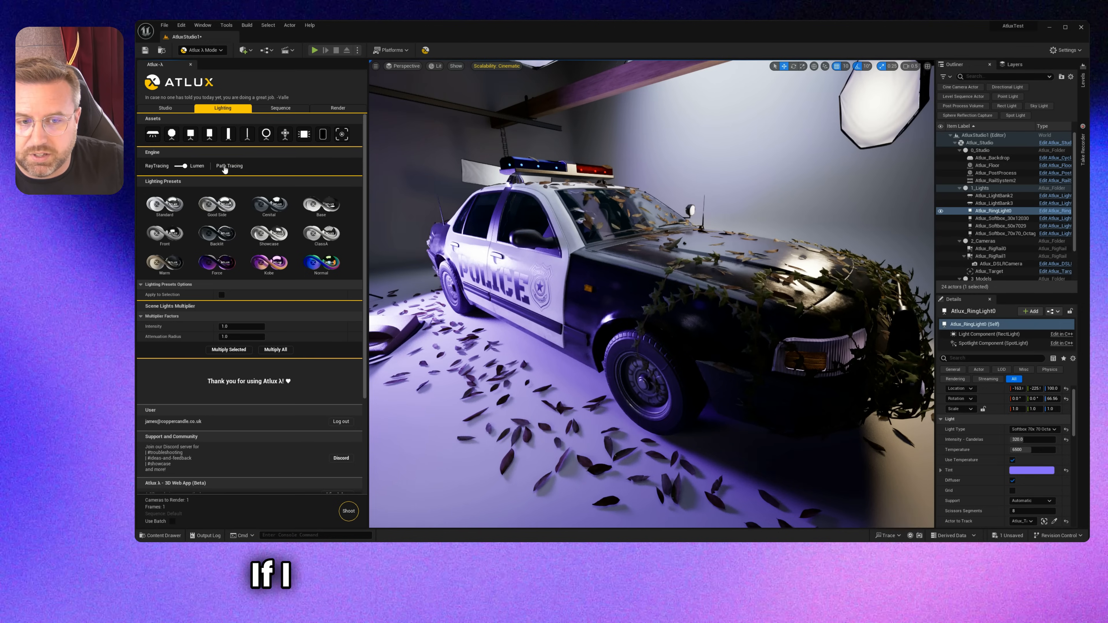
pyautogui.click(178, 169)
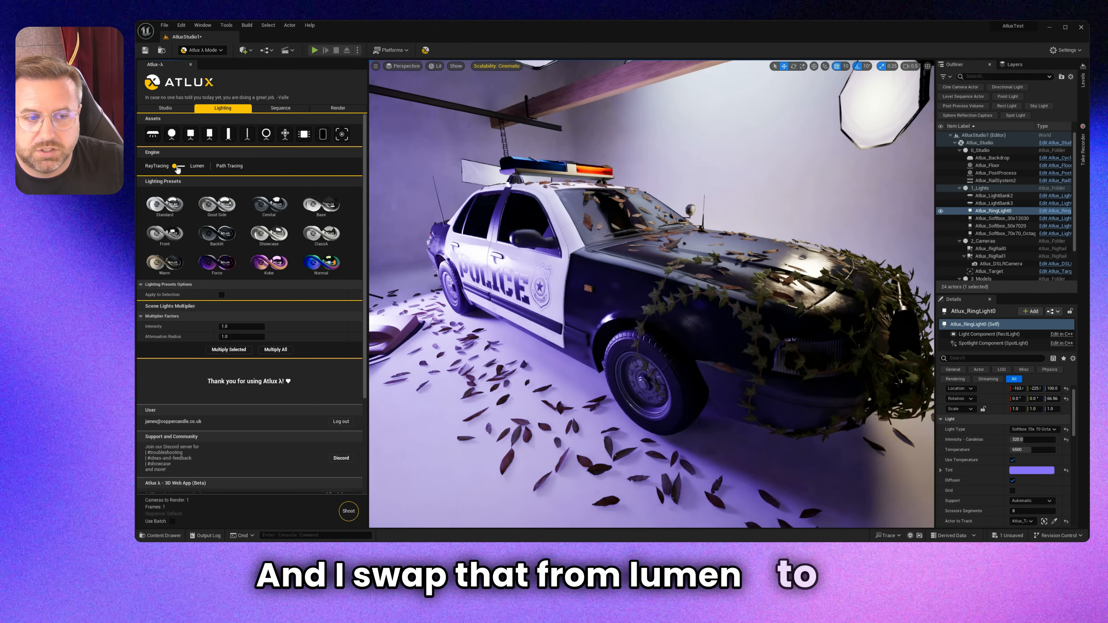
pyautogui.click(228, 166)
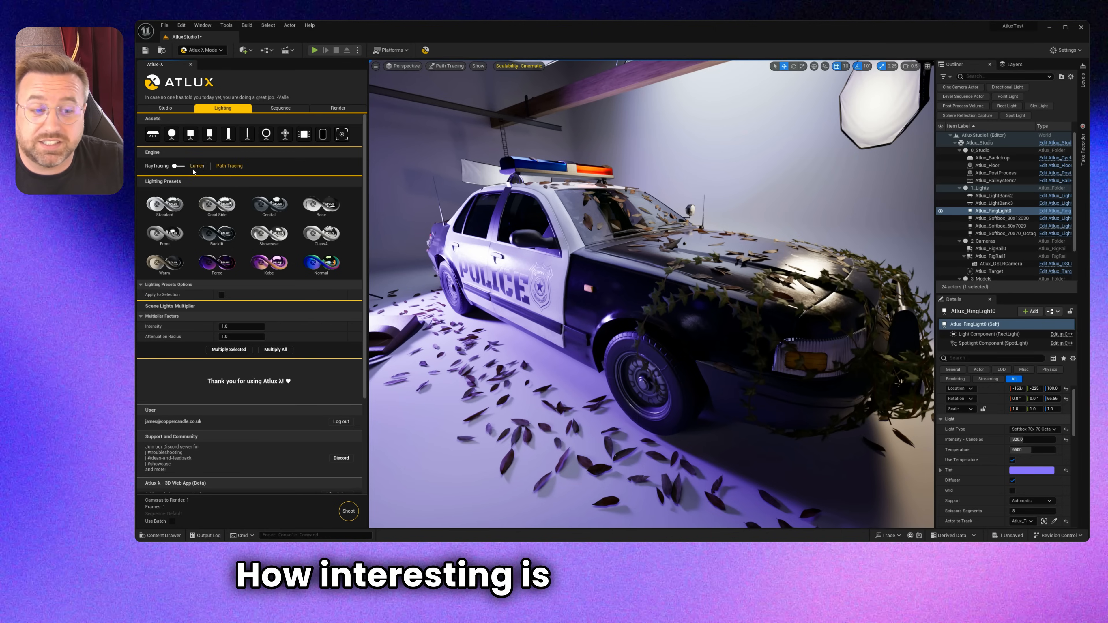
# Toggle path tracing repeatedly to compare it with ray tracing, and finish on the Lumen engine with path tracing off
pyautogui.click(225, 167)
pyautogui.click(225, 168)
pyautogui.click(227, 168)
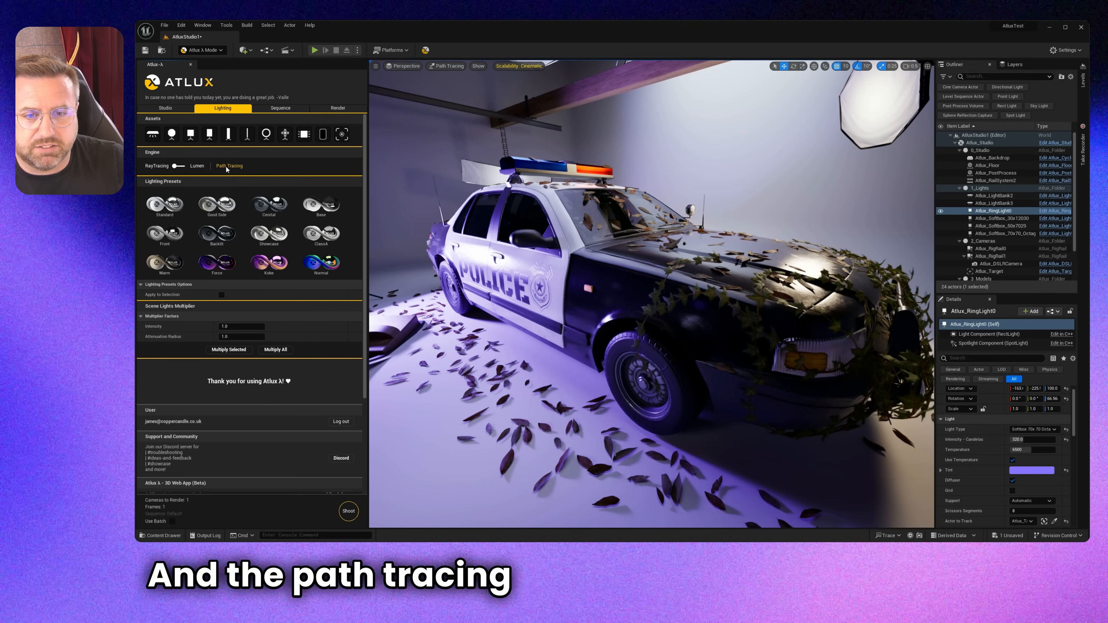
pyautogui.click(227, 167)
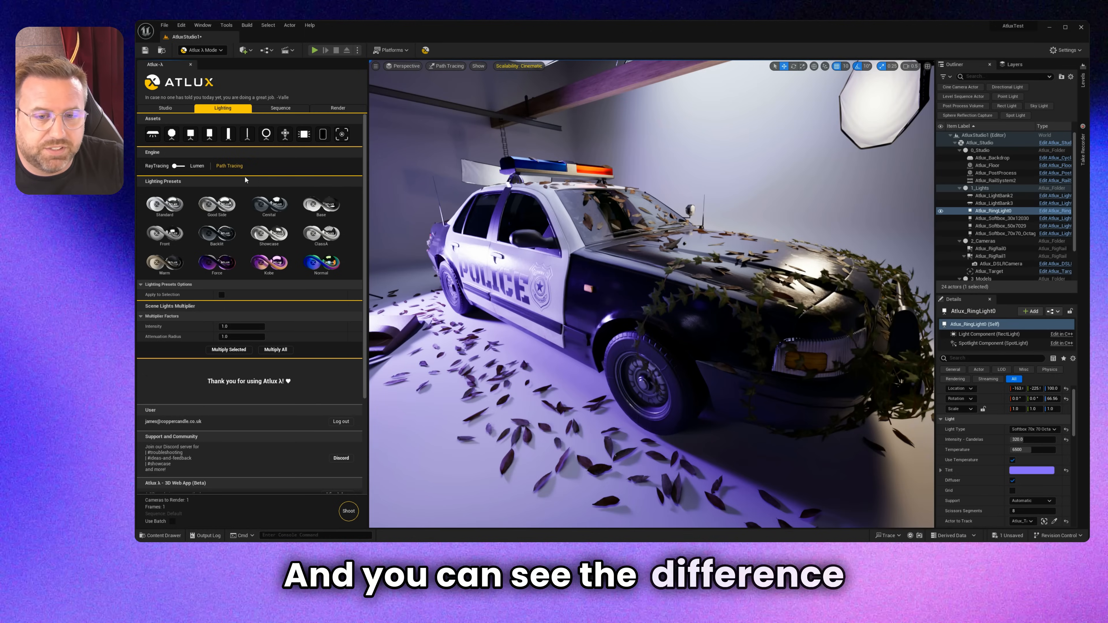
pyautogui.click(227, 168)
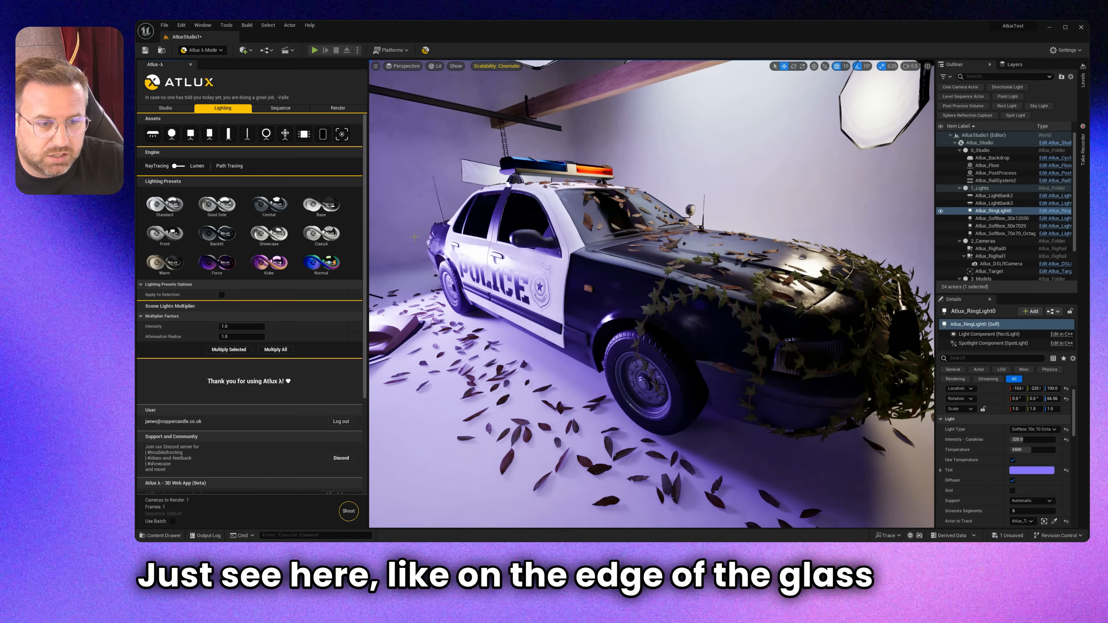
pyautogui.click(229, 166)
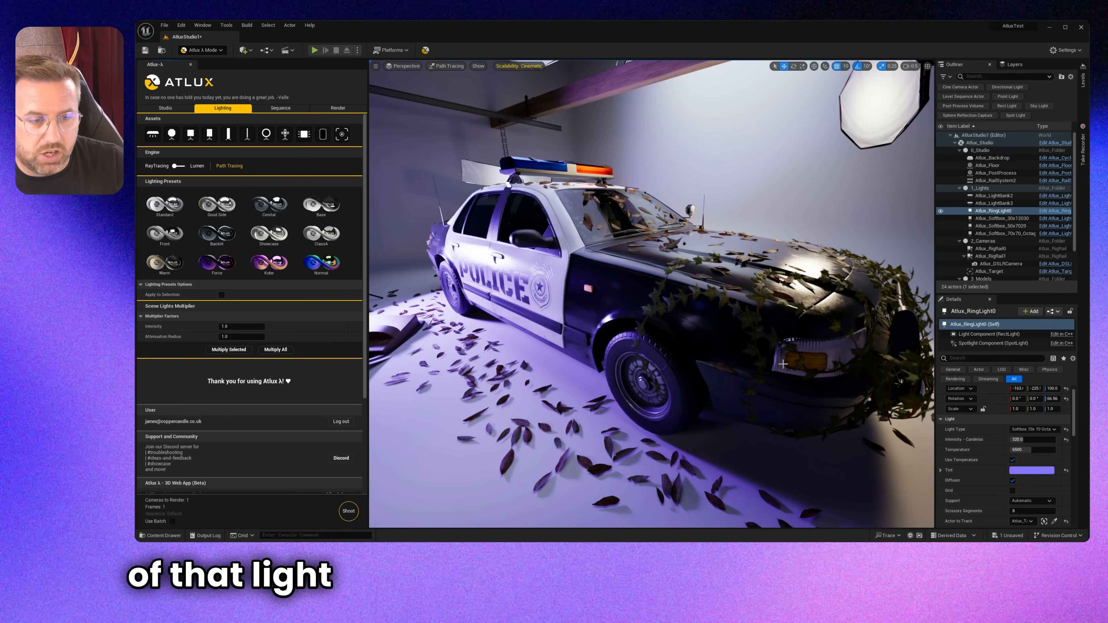
pyautogui.click(181, 167)
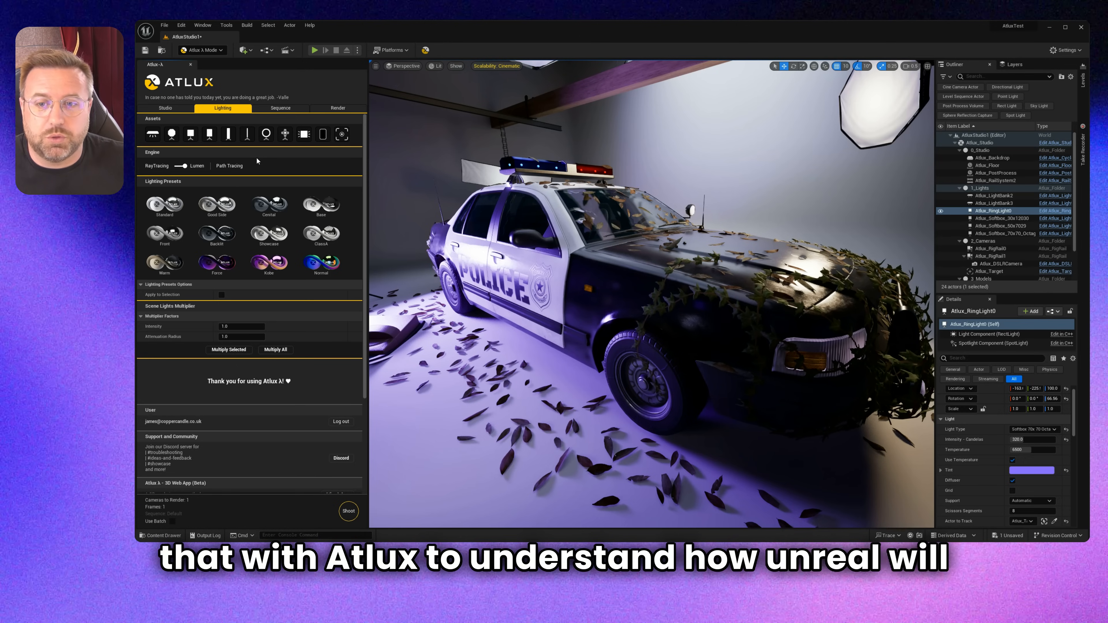
# Examine the render settings for the Quick quality preset, including output, file format, render passes, batch and System options
pyautogui.click(336, 110)
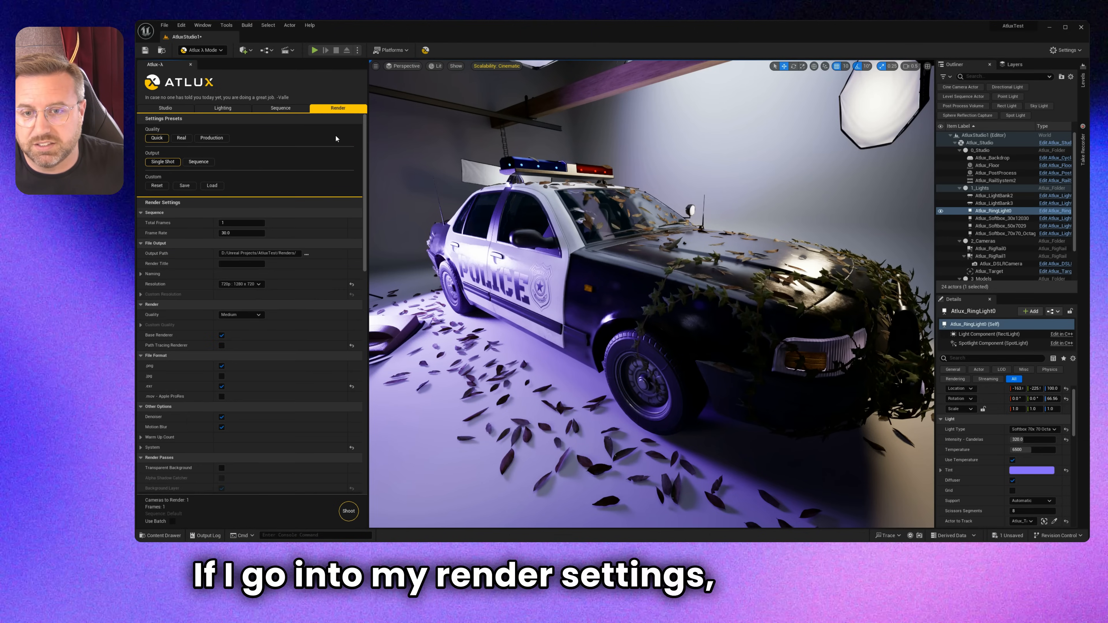
pyautogui.click(157, 139)
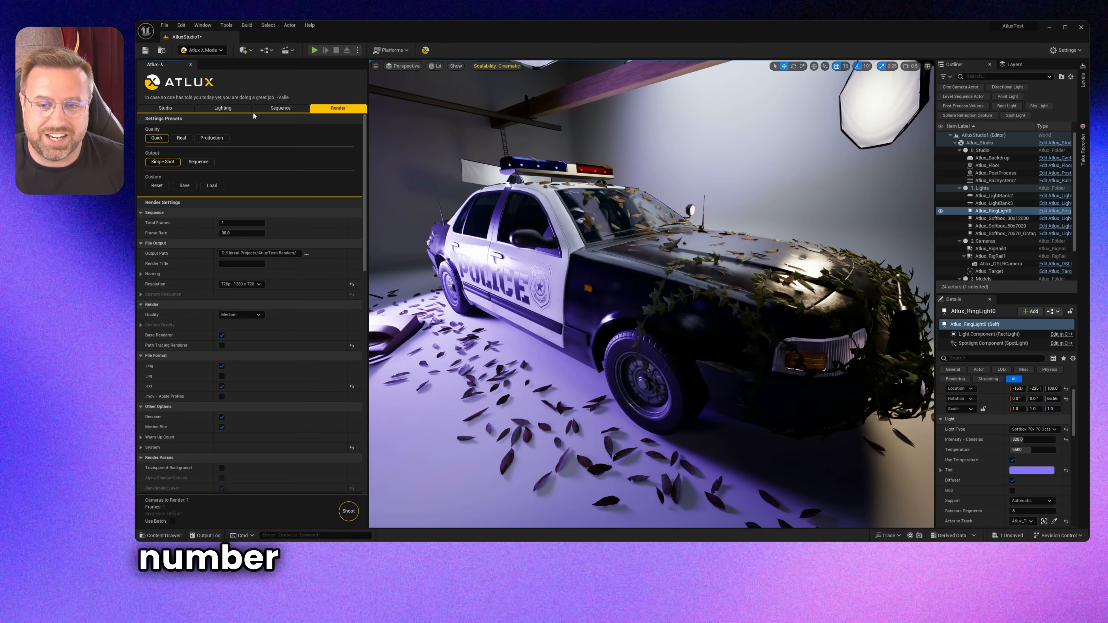
pyautogui.scroll(-2, 143, 420)
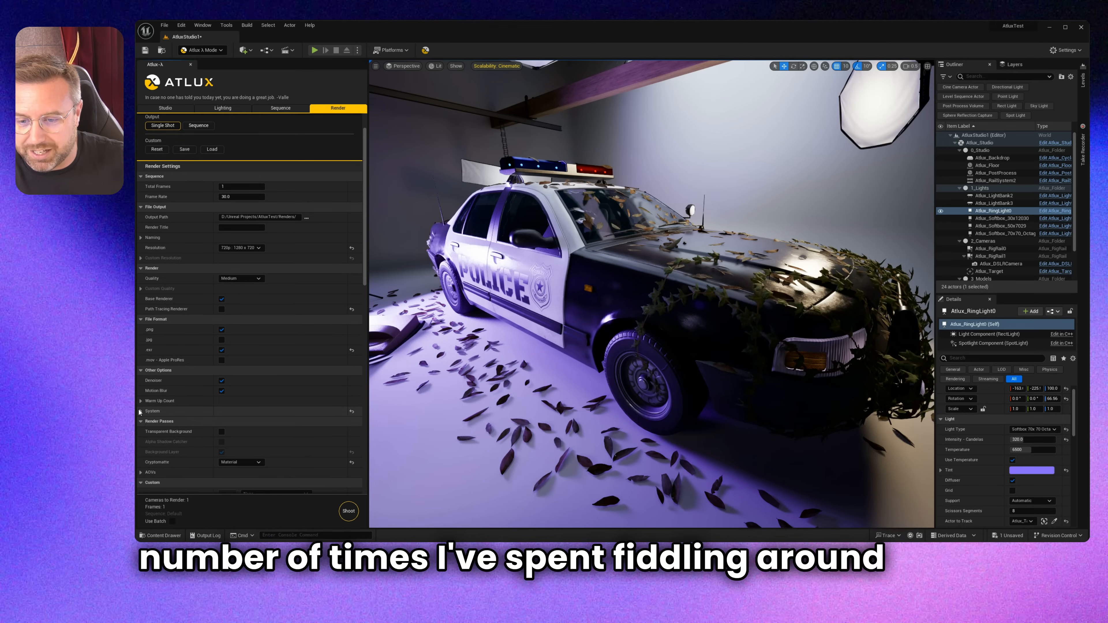
pyautogui.scroll(-10, 168, 432)
pyautogui.scroll(-7, 170, 443)
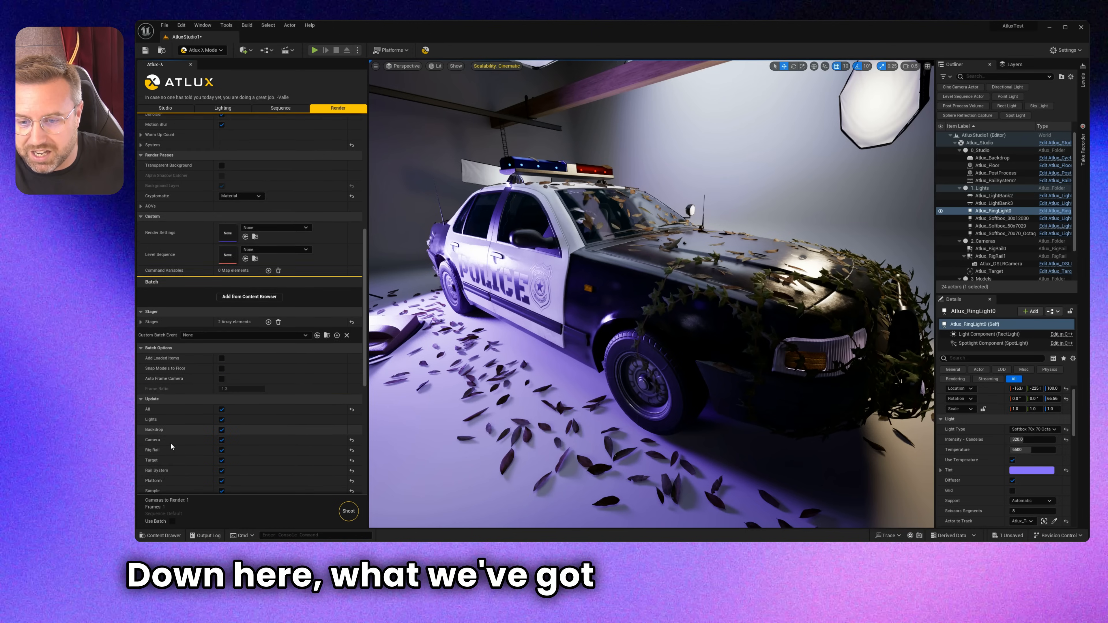
pyautogui.scroll(12, 184, 403)
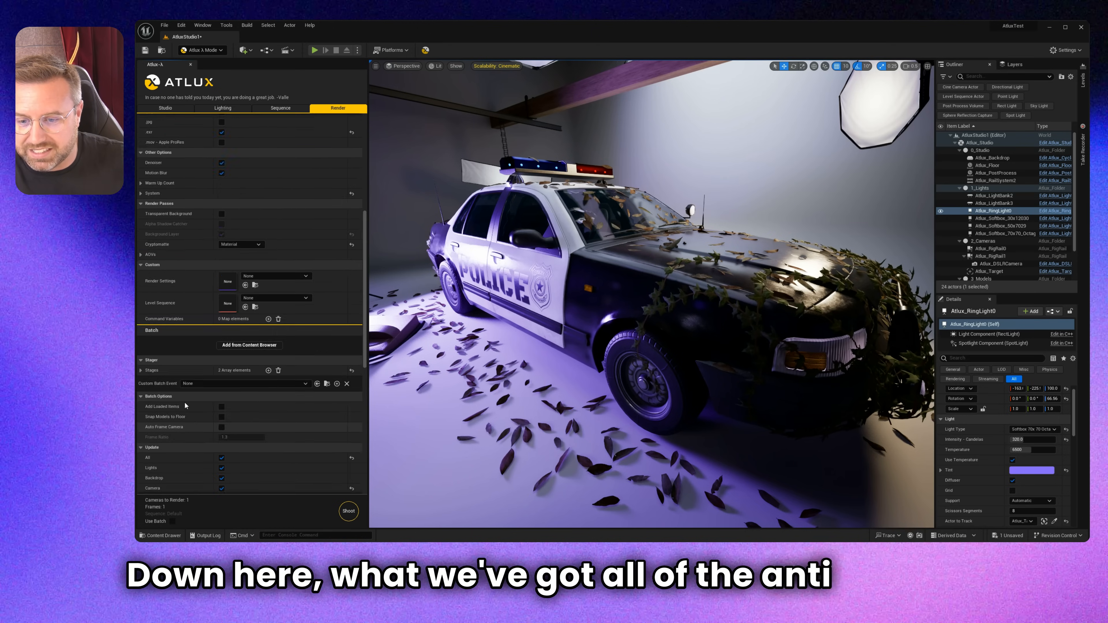
pyautogui.scroll(2, 171, 316)
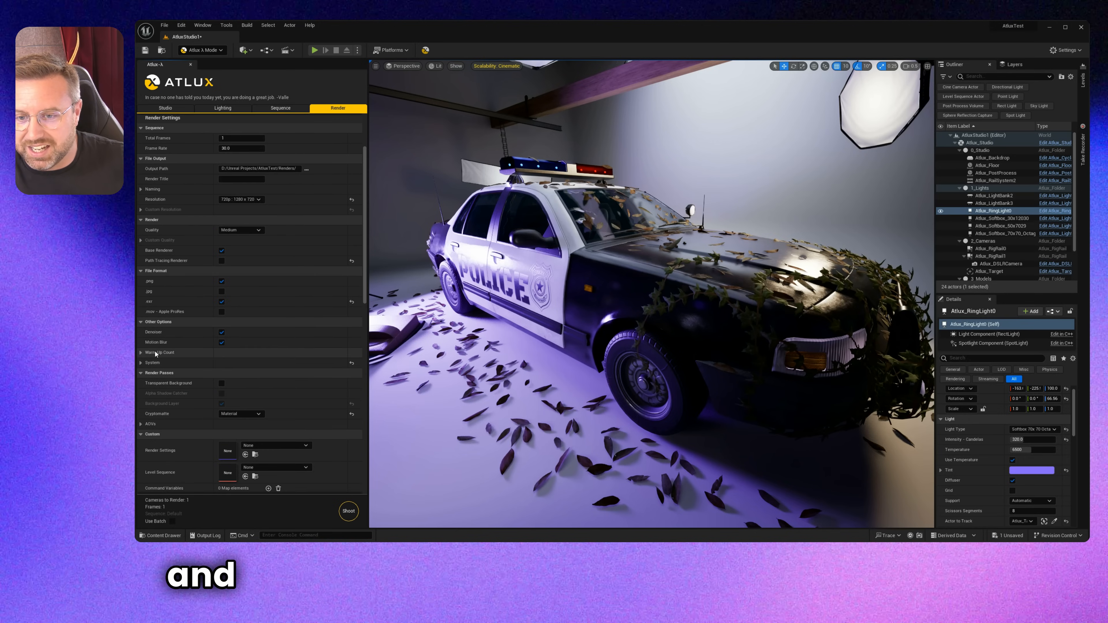
pyautogui.click(141, 363)
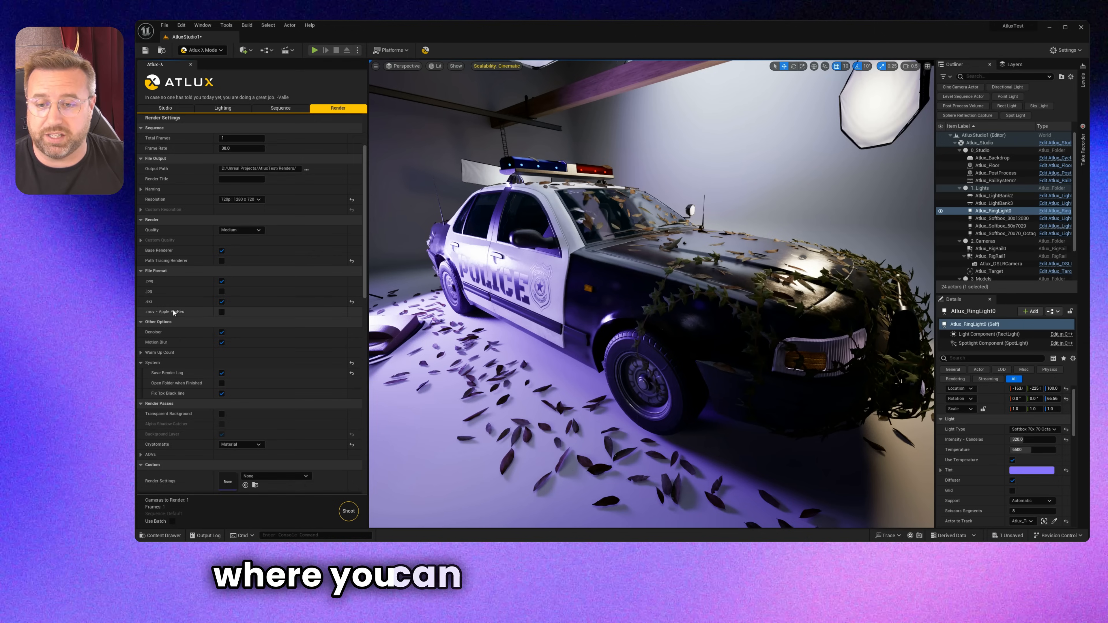
# Toggle the base renderer off and back on in the render settings
pyautogui.scroll(1, 173, 310)
pyautogui.click(222, 263)
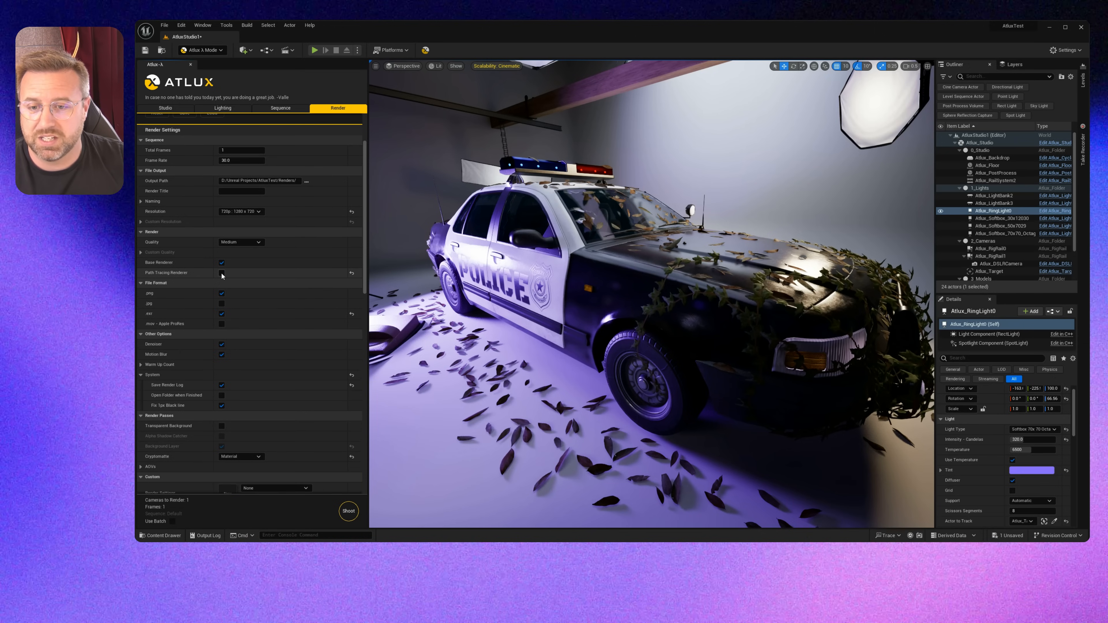
pyautogui.click(223, 263)
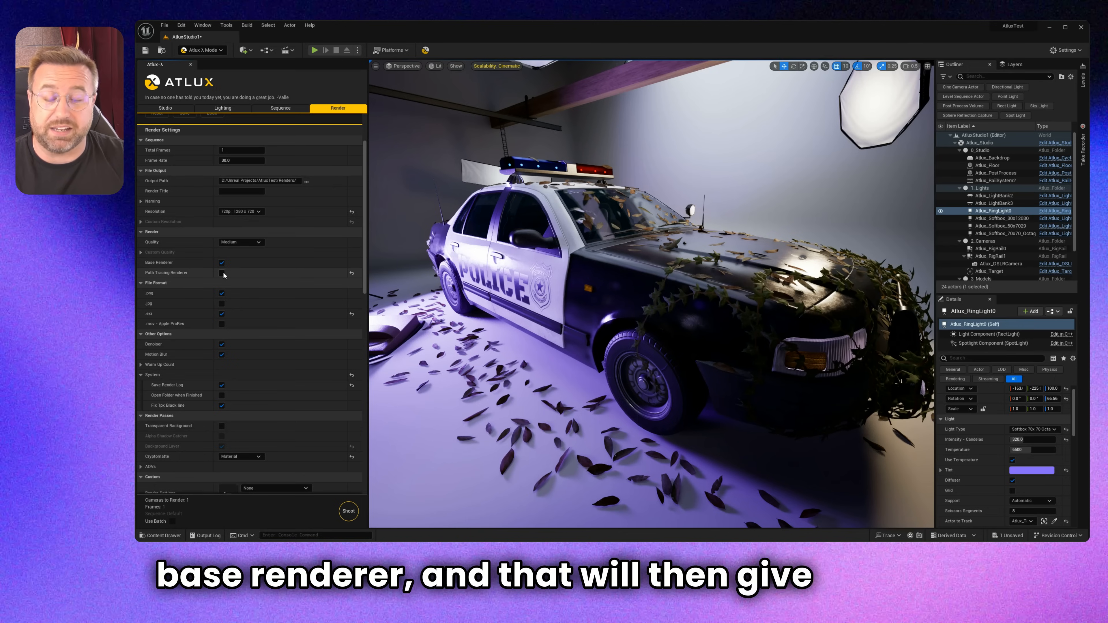
# Compare the Real and Production quality presets, return to Quick and shoot the single-shot render
pyautogui.scroll(3, 200, 269)
pyautogui.click(181, 139)
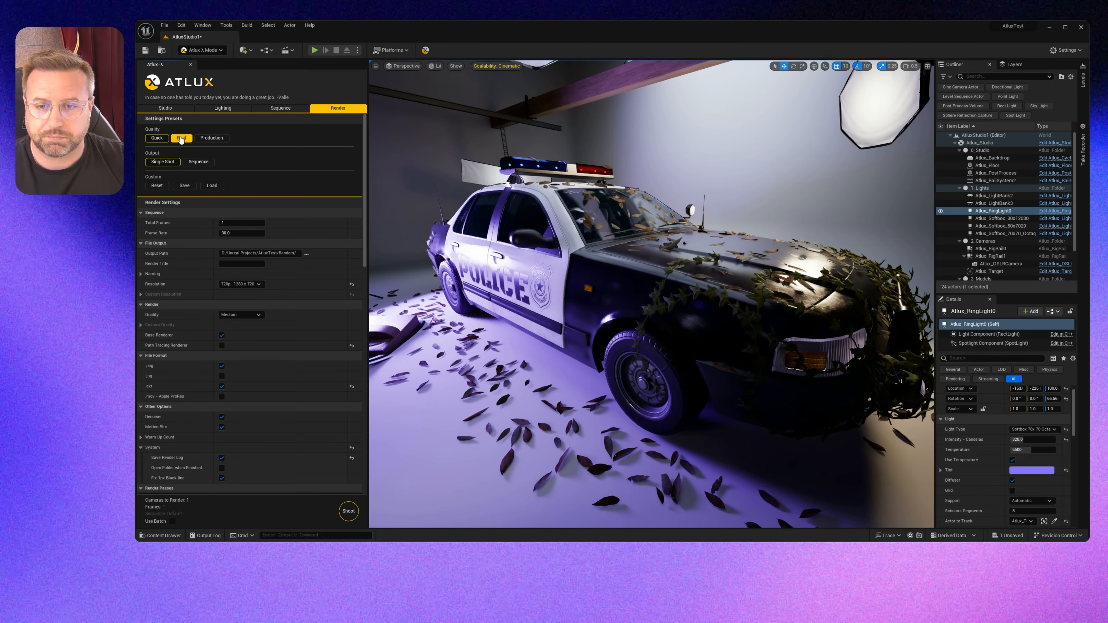
pyautogui.click(212, 138)
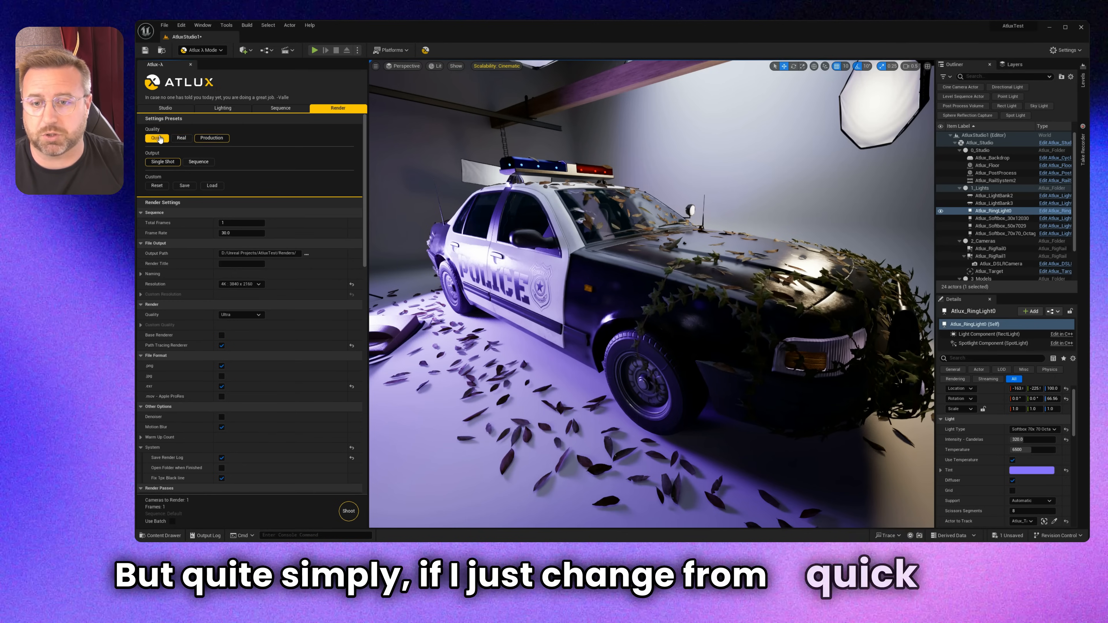
pyautogui.click(182, 139)
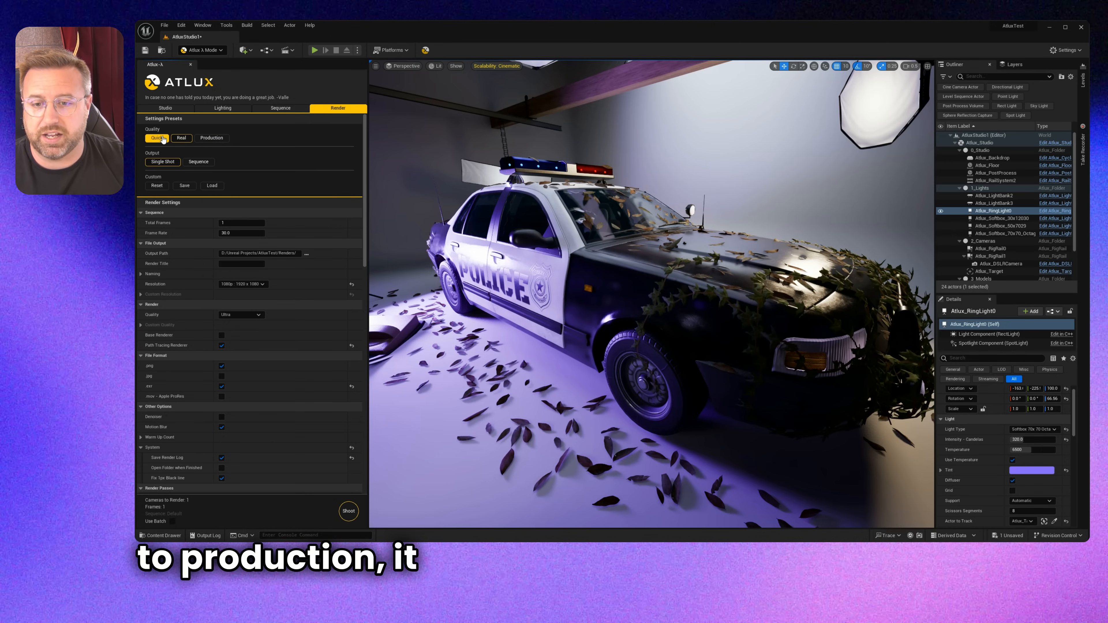
pyautogui.click(181, 139)
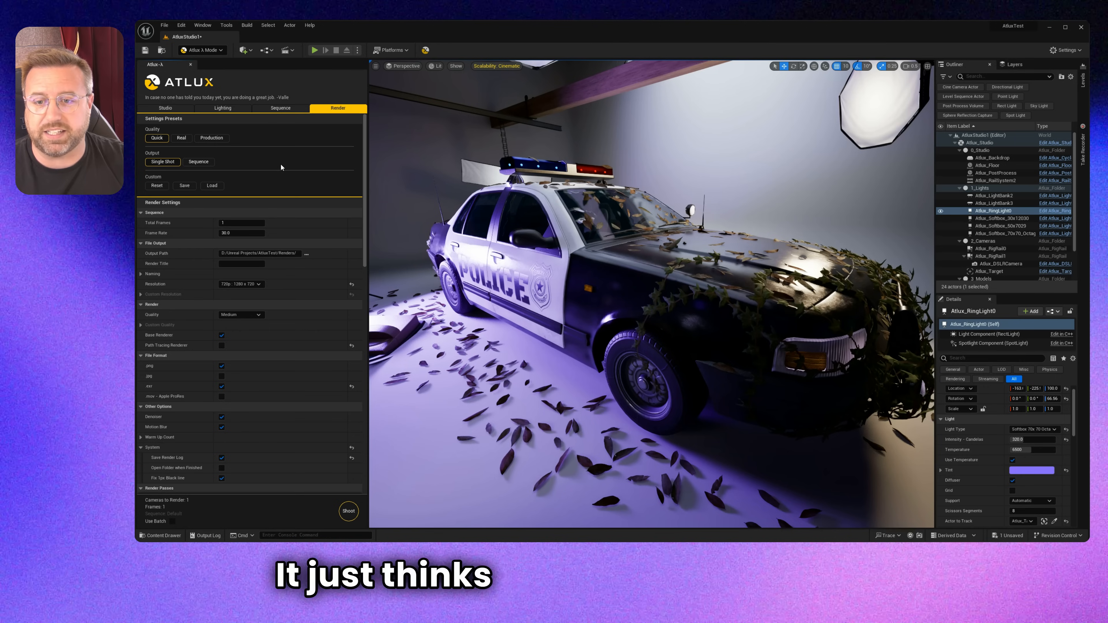
pyautogui.click(349, 511)
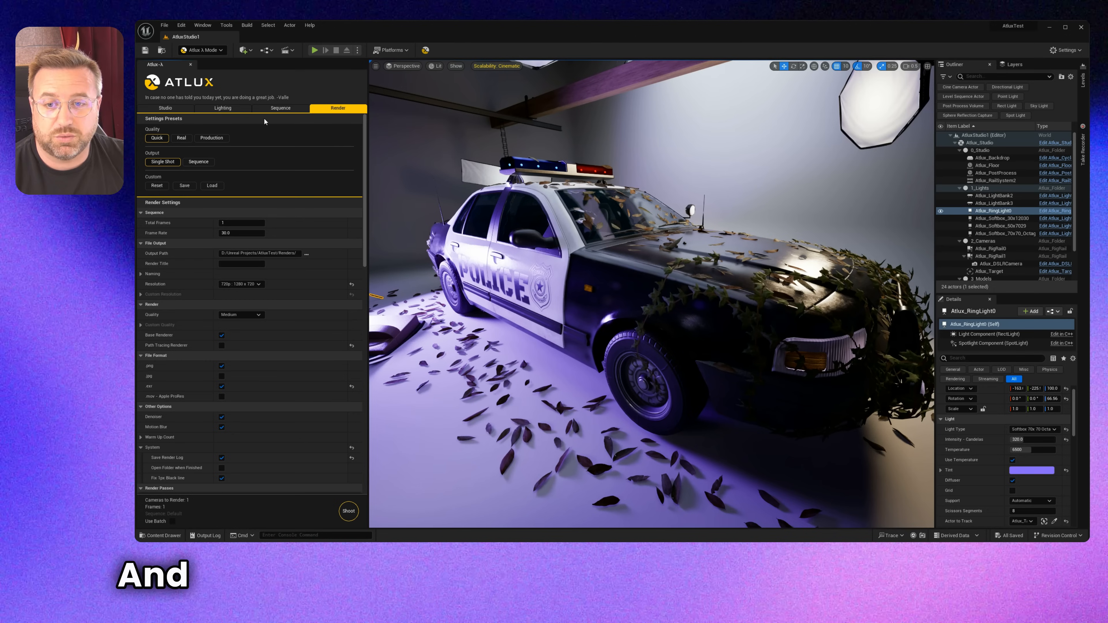
# Open the sequence settings and enable creating a new level sequence with 150 total frames
pyautogui.click(280, 109)
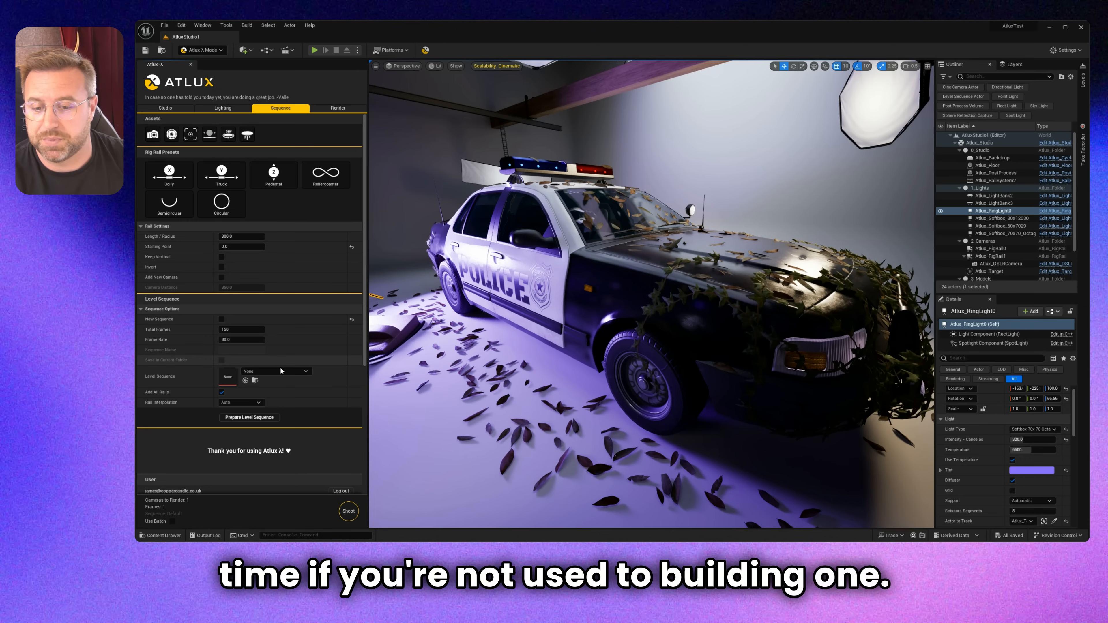
pyautogui.scroll(-1, 208, 453)
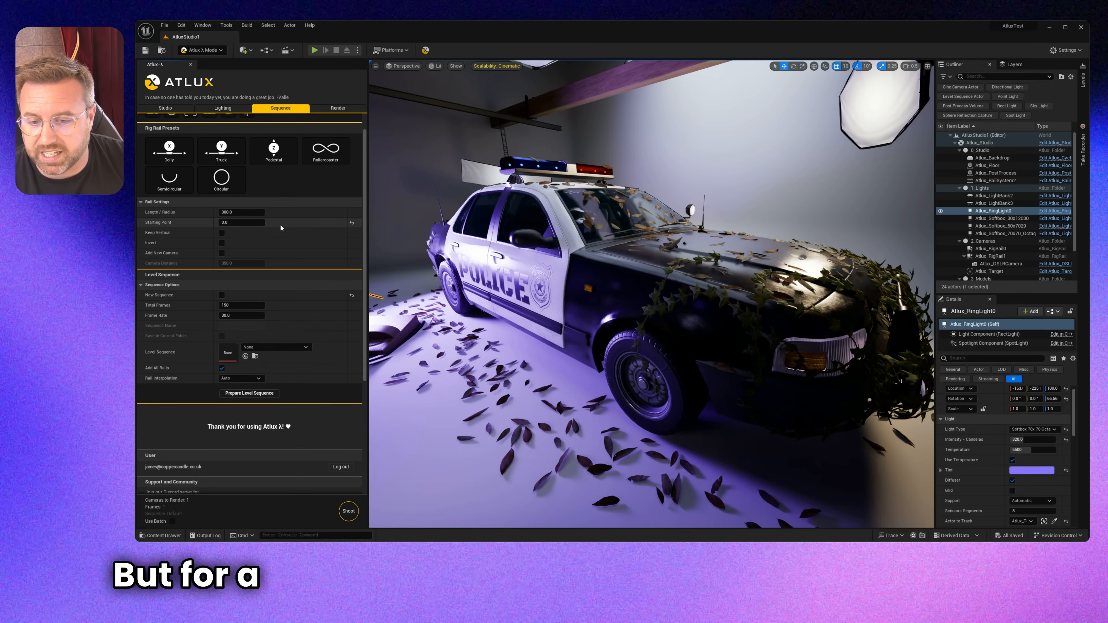
pyautogui.scroll(1, 280, 223)
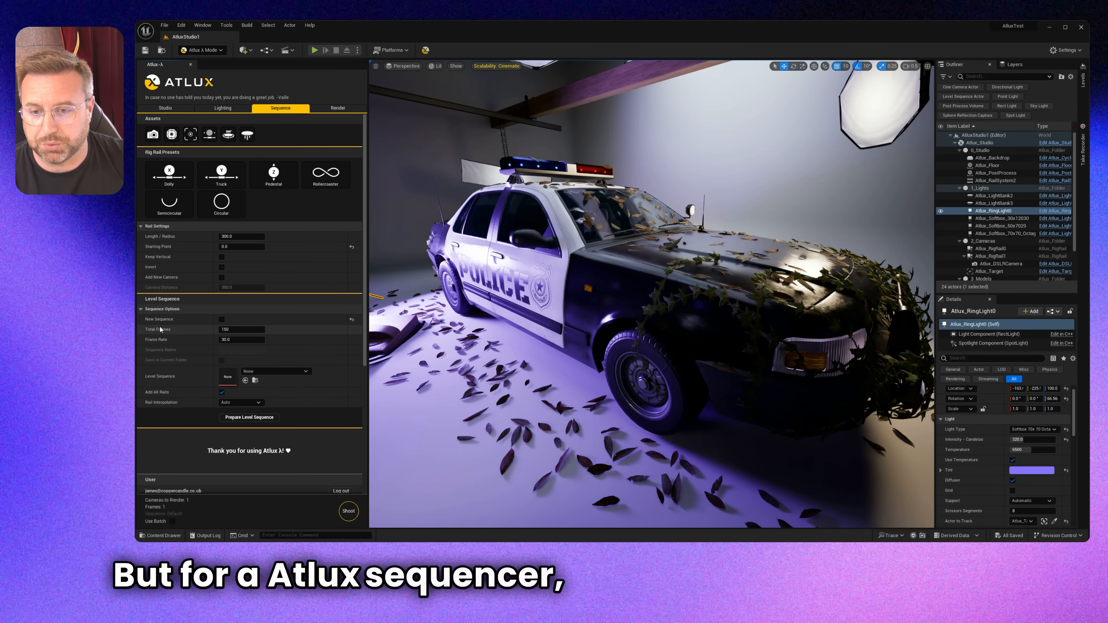
pyautogui.click(222, 319)
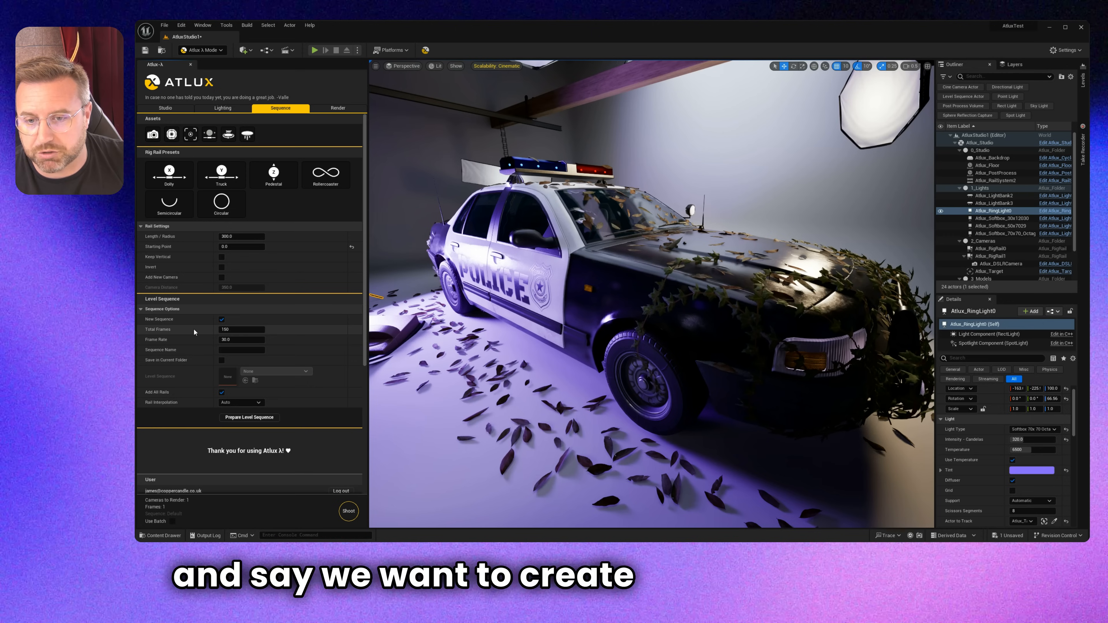
pyautogui.click(240, 331)
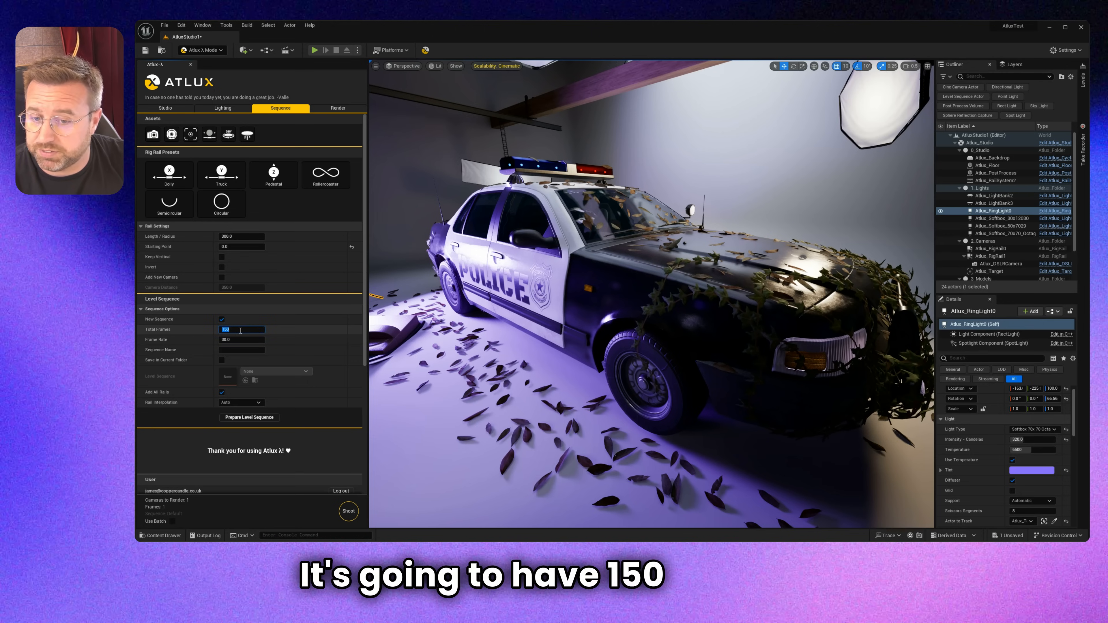
# Review the rail and sequence options, and prepare the level sequence with all rails added
pyautogui.scroll(-1, 169, 365)
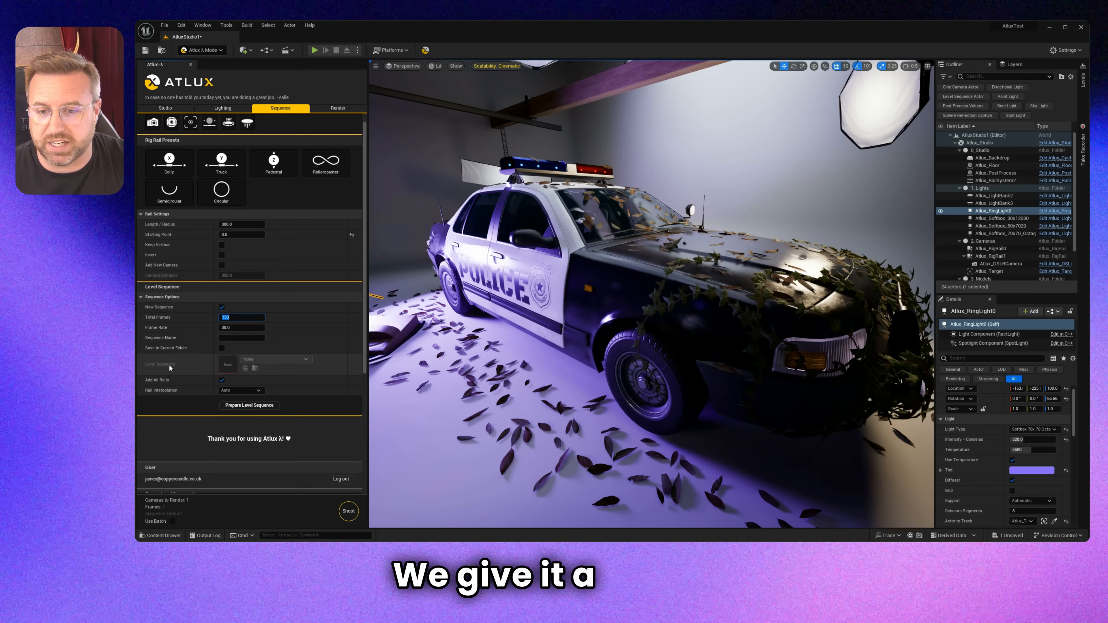
pyautogui.scroll(-3, 169, 365)
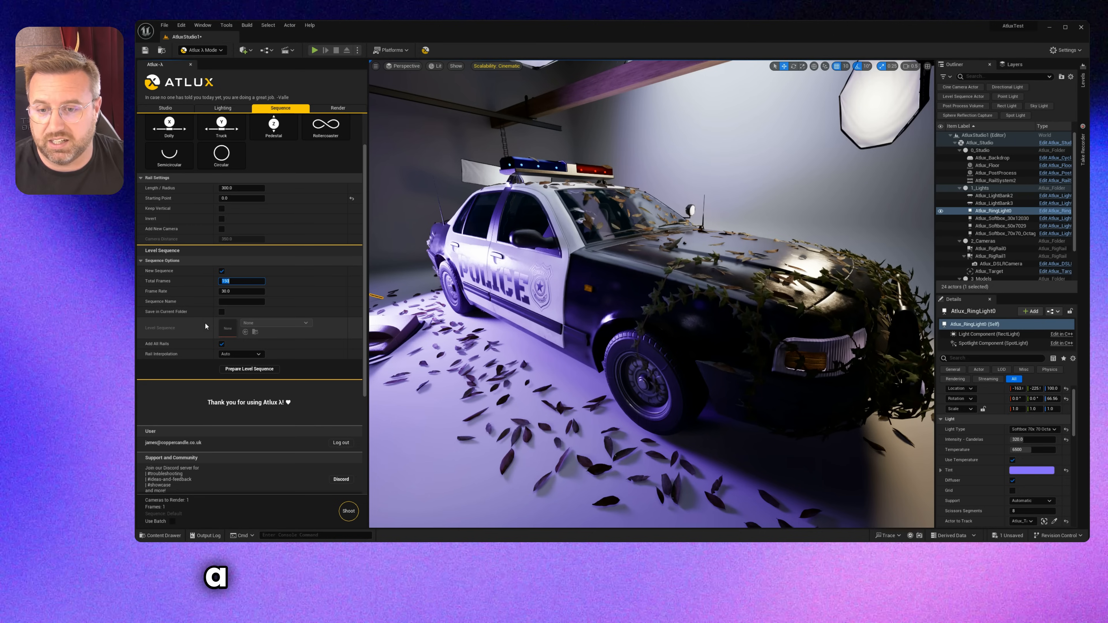
pyautogui.scroll(1, 176, 315)
pyautogui.scroll(1, 177, 316)
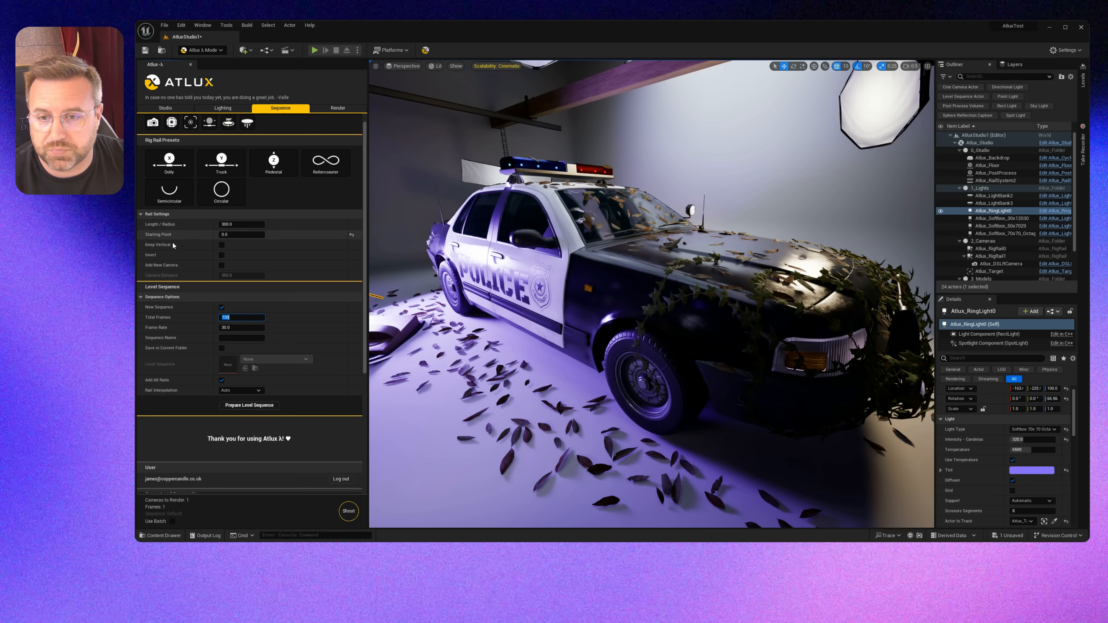
pyautogui.scroll(-2, 179, 296)
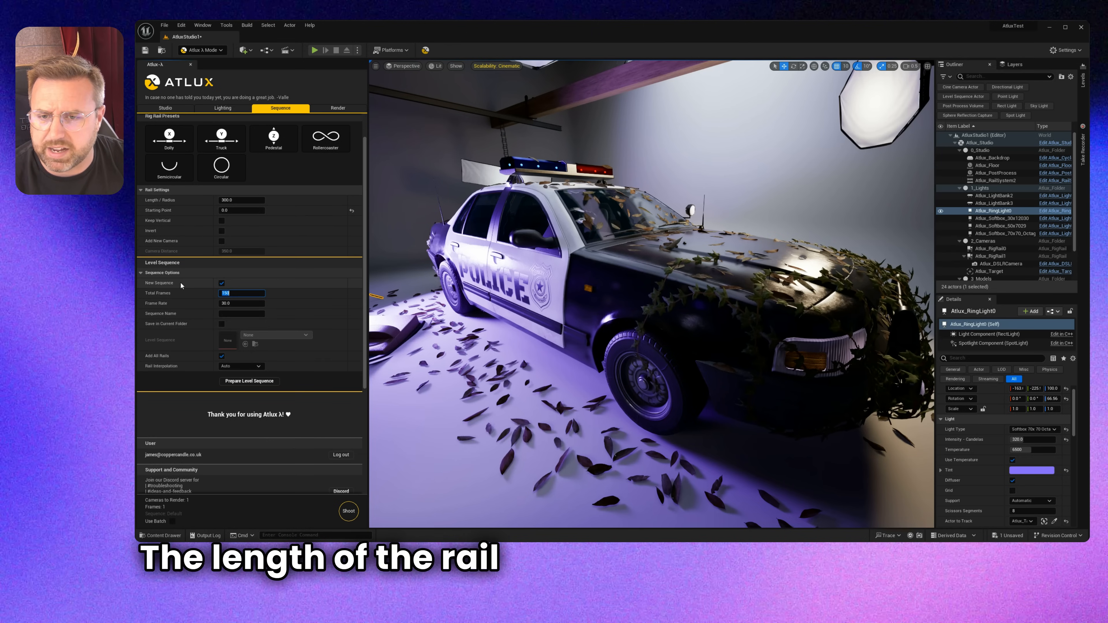
pyautogui.scroll(3, 186, 227)
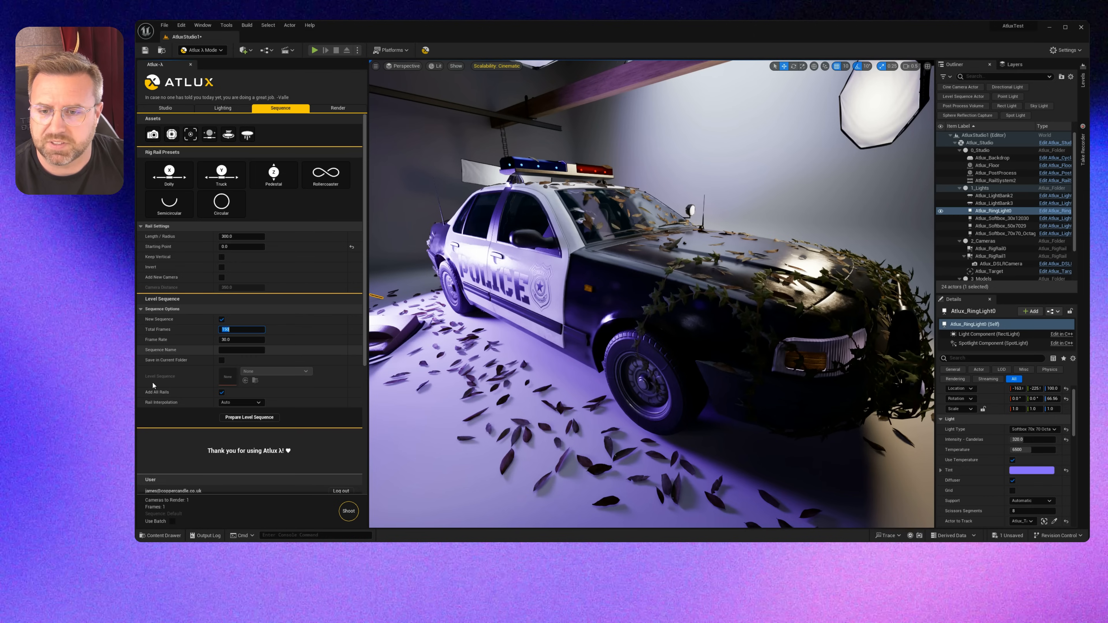
pyautogui.scroll(-3, 226, 342)
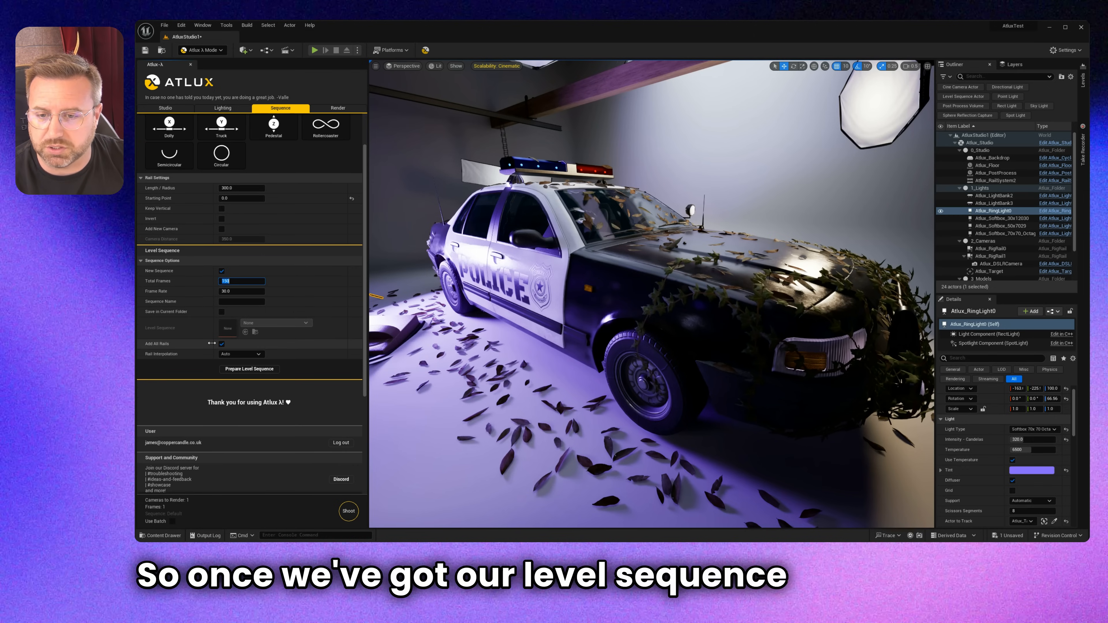
pyautogui.click(267, 371)
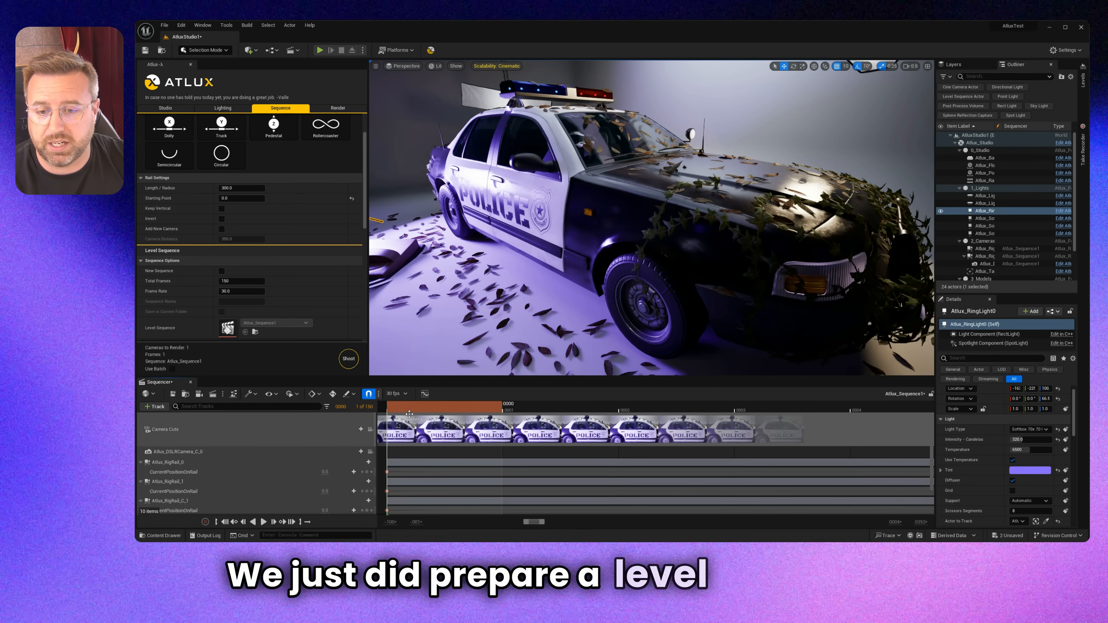
# Examine the camera cuts, DSLR camera and rig rail tracks in the Sequencer timeline
pyautogui.scroll(-2, 238, 449)
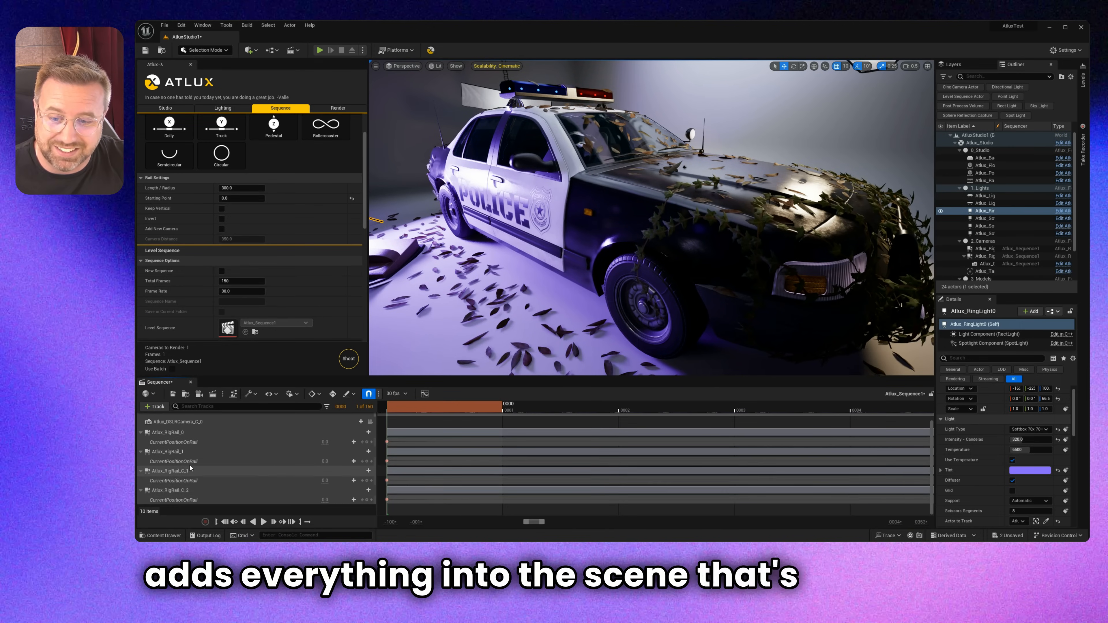
pyautogui.scroll(2, 190, 465)
pyautogui.scroll(1, 191, 450)
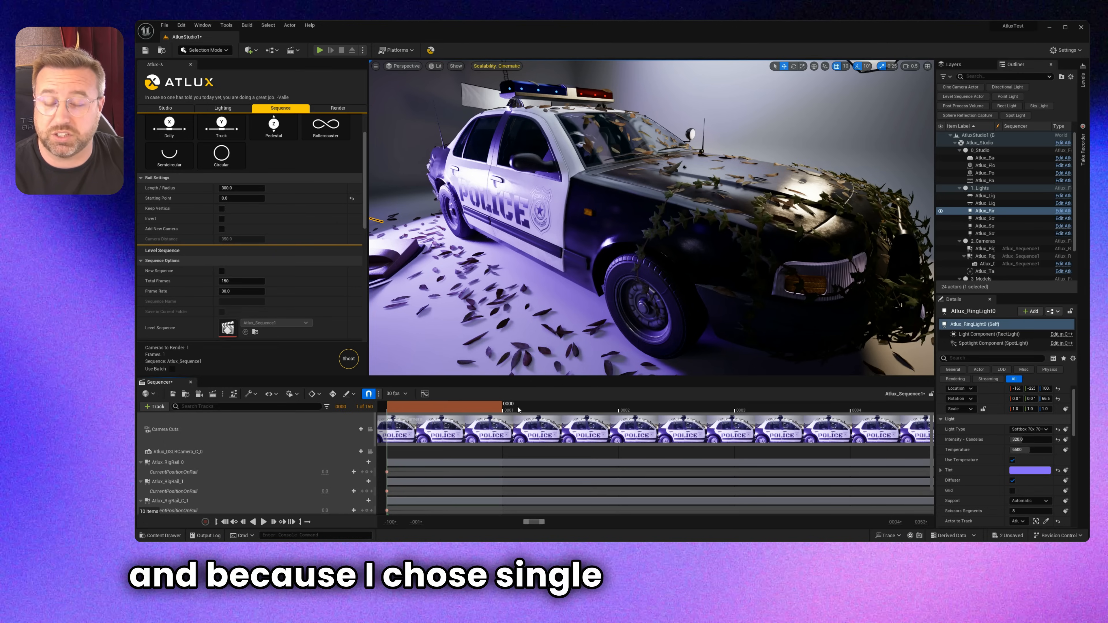
pyautogui.moveTo(555, 405); pyautogui.dragTo(691, 407)
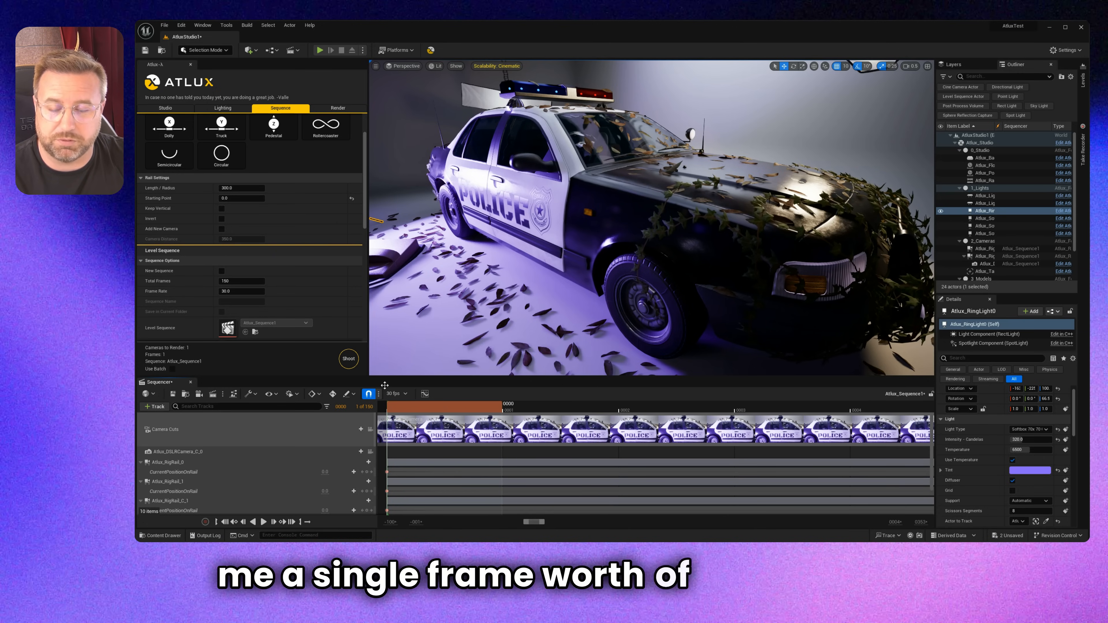
# Set the level sequence to 50 total frames and a frame rate of 24
pyautogui.click(243, 282)
pyautogui.write('5')
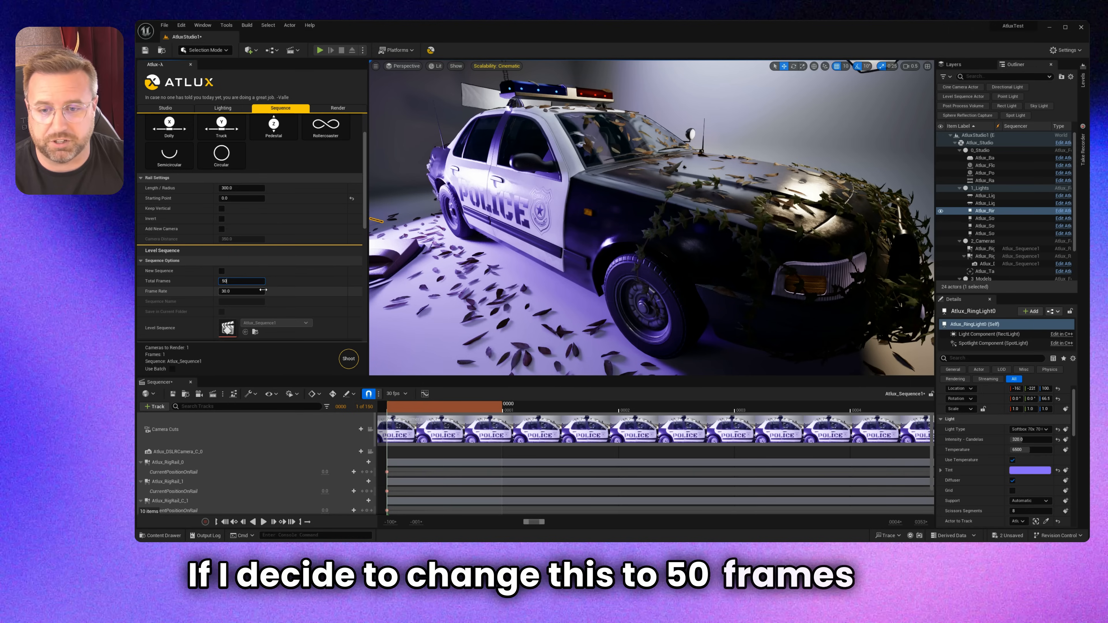
pyautogui.click(250, 291)
pyautogui.write('24')
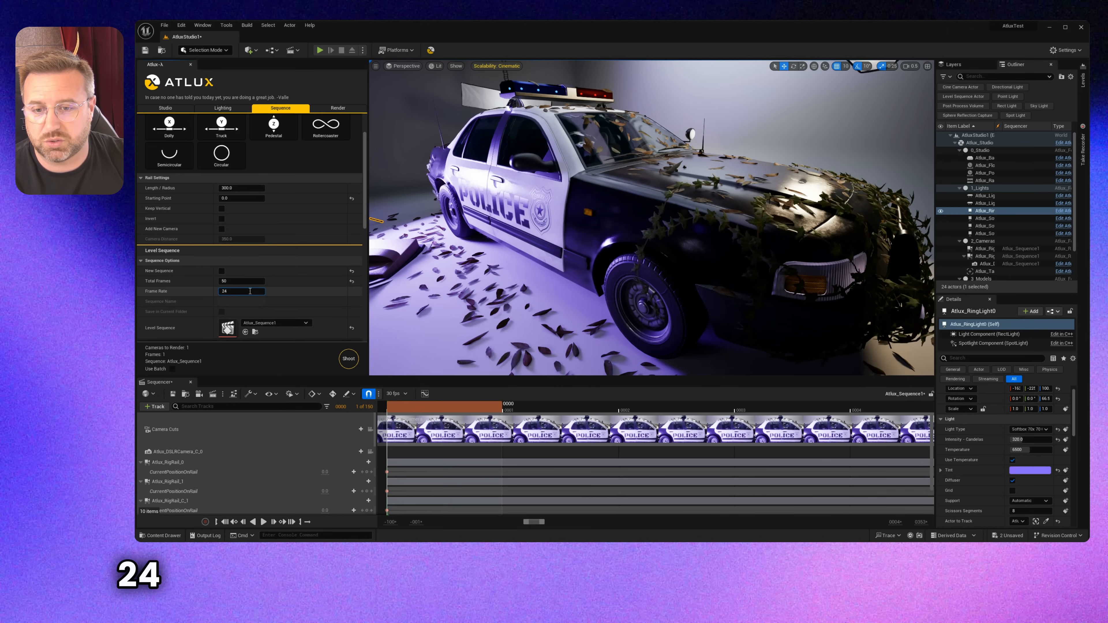
pyautogui.press('Return')
# Turn off adding all rails to the level sequence and review the rail settings
pyautogui.scroll(-1, 304, 306)
pyautogui.scroll(-1, 304, 307)
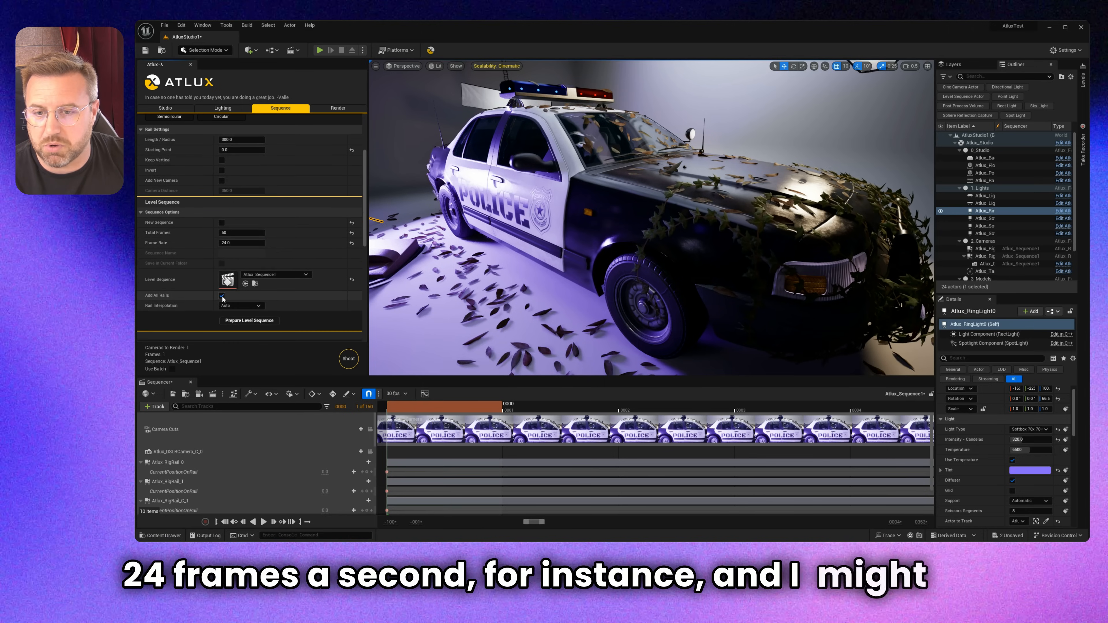
pyautogui.scroll(4, 244, 262)
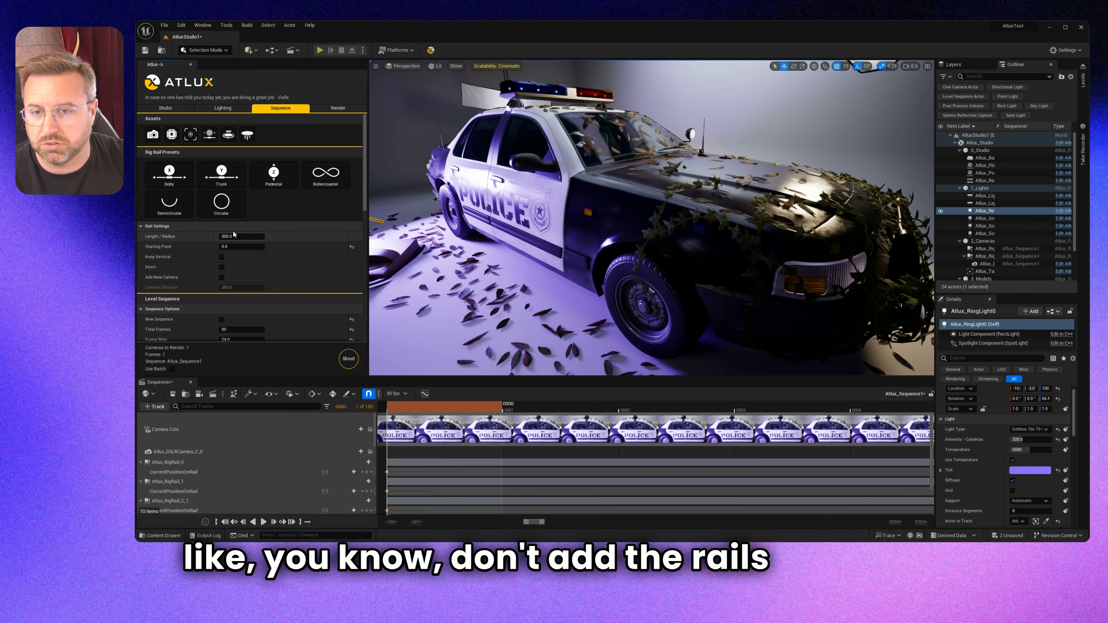
pyautogui.scroll(-4, 224, 257)
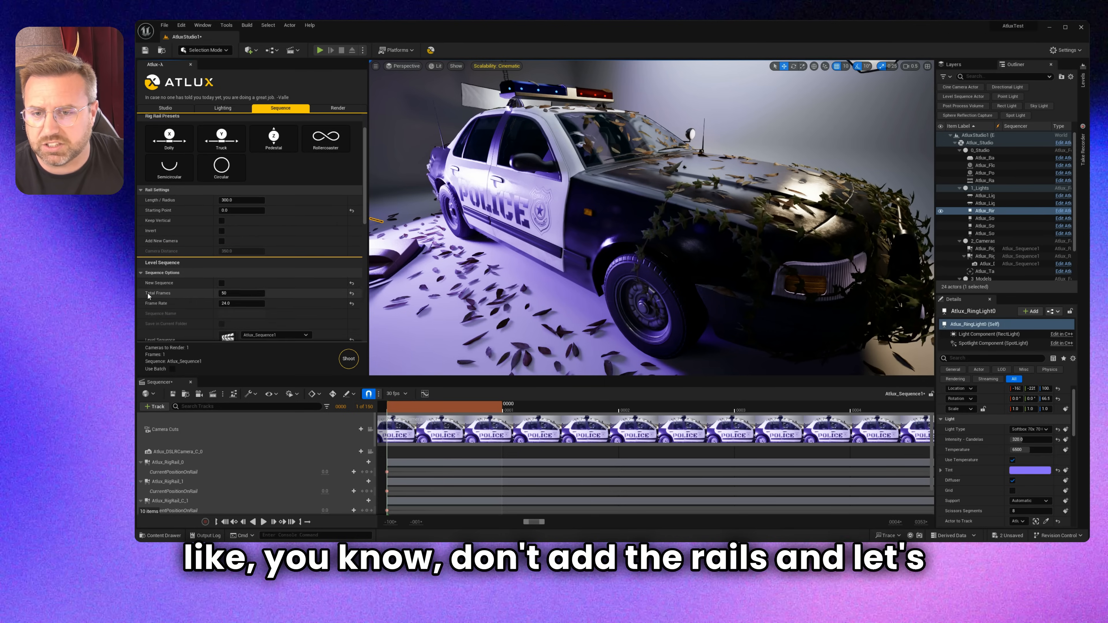
pyautogui.scroll(-2, 172, 279)
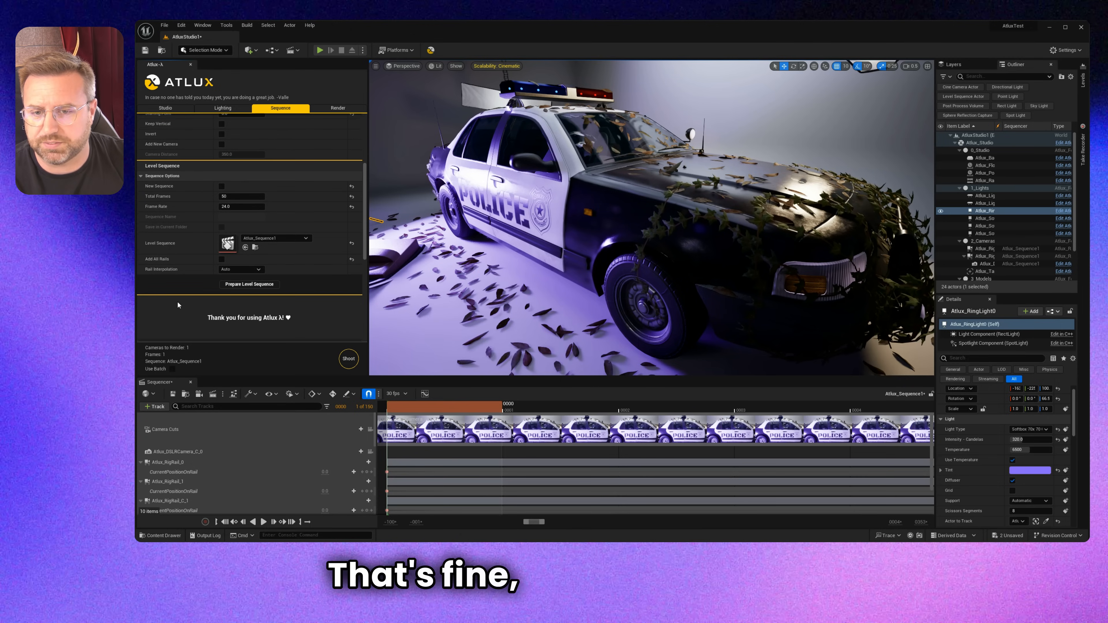
# Prepare the level sequence with the current frame settings and set the render output preset to Sequence
pyautogui.click(250, 284)
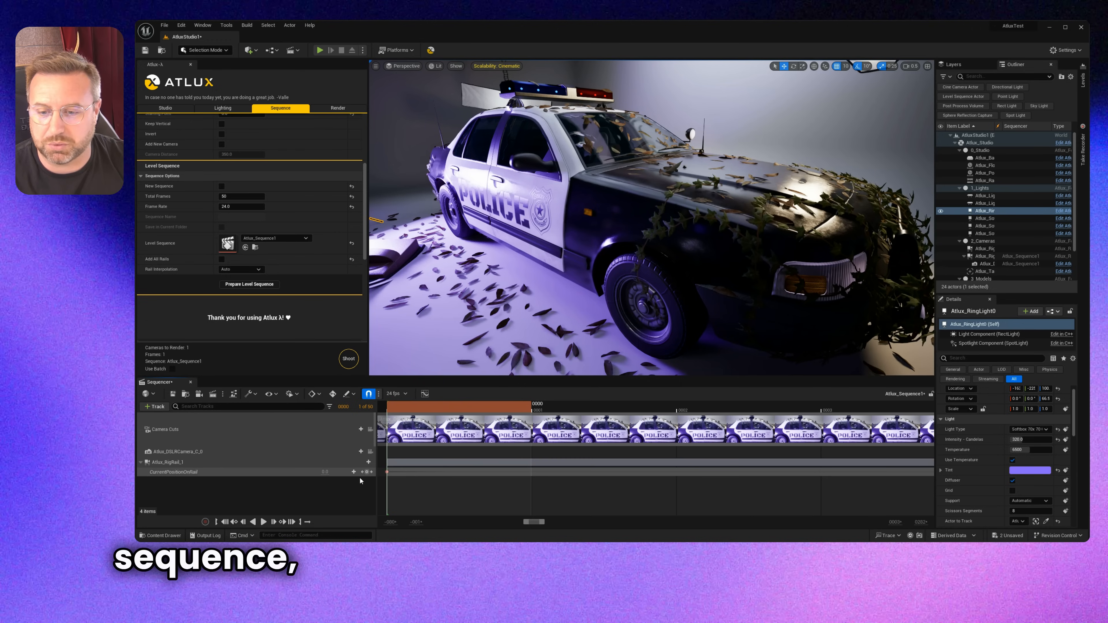
pyautogui.scroll(3, 184, 144)
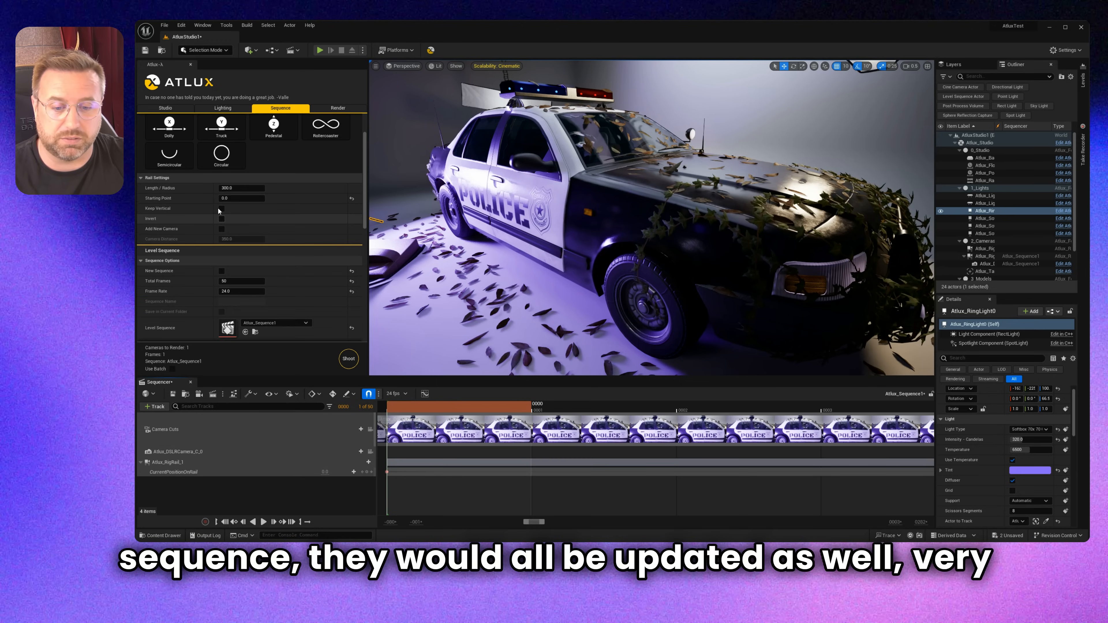
pyautogui.click(338, 109)
pyautogui.click(197, 163)
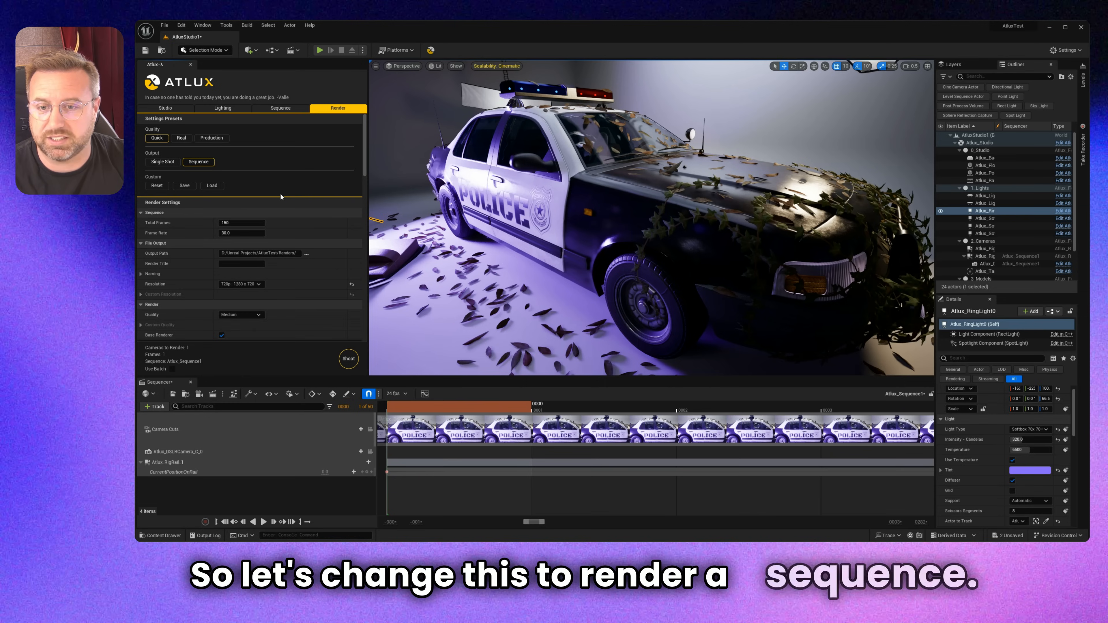
# Scrub the level sequence to frame 9 and apply the Glide studio preset to the scene
pyautogui.moveTo(526, 524); pyautogui.dragTo(629, 524)
pyautogui.moveTo(522, 405); pyautogui.dragTo(549, 411)
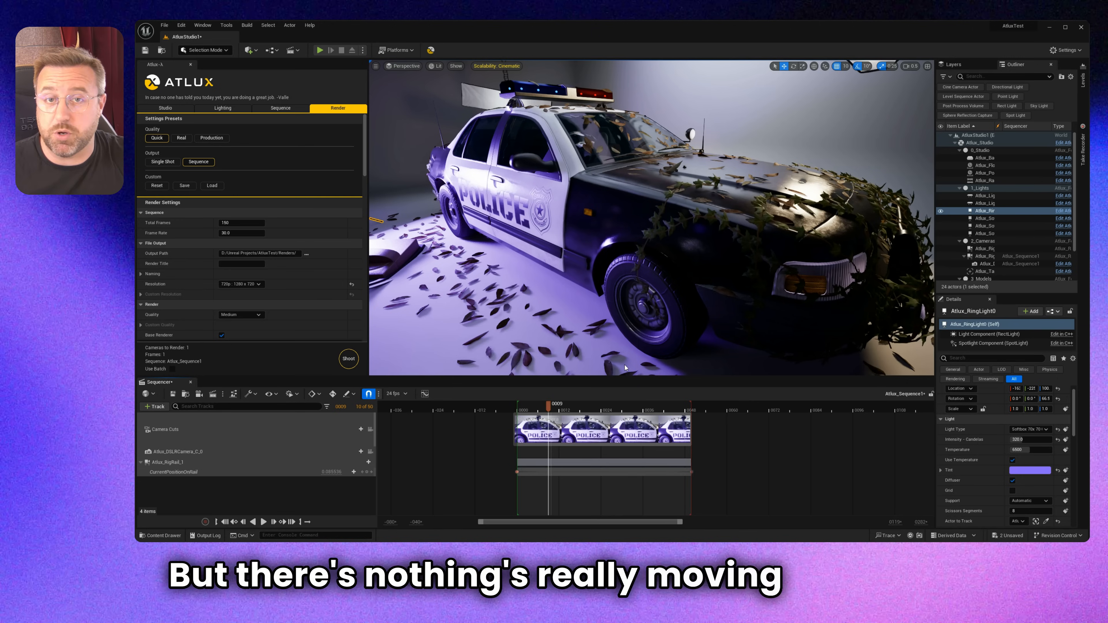
pyautogui.click(164, 108)
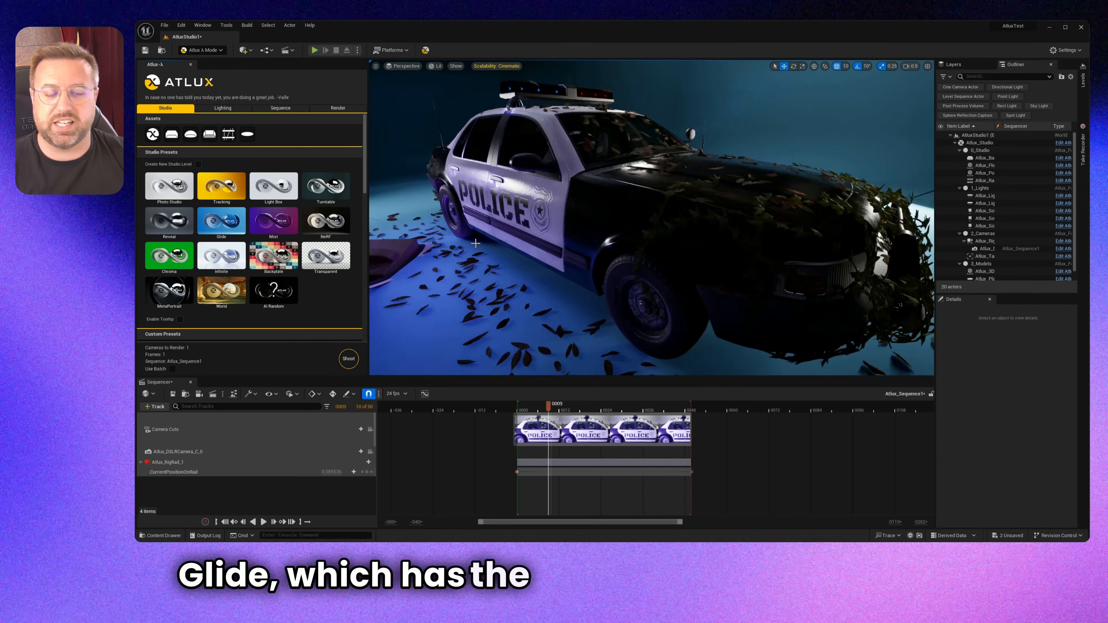
pyautogui.moveTo(521, 209); pyautogui.dragTo(493, 207, button='right')
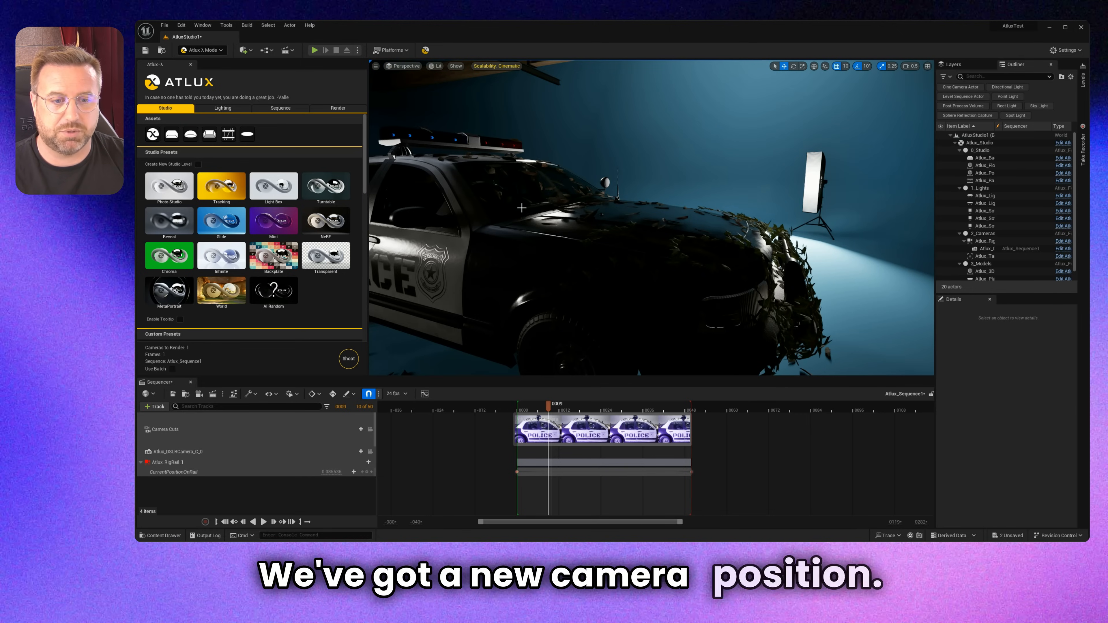
# Set the level sequence's total frames to 150 and prepare Atlux_Sequence1 again with the new rig rail
pyautogui.click(180, 465)
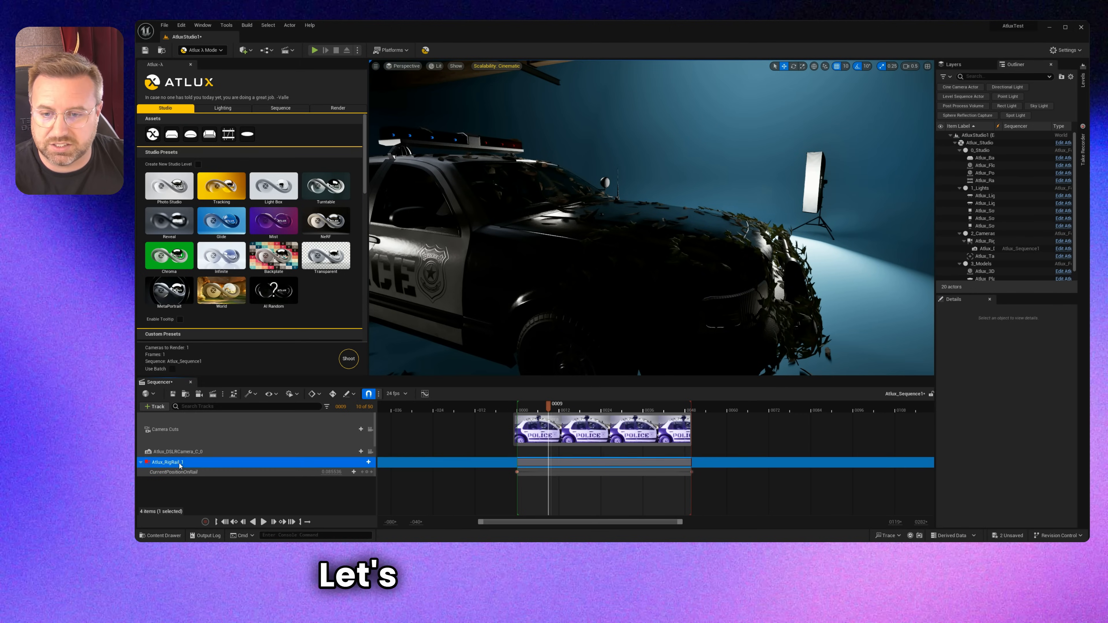
pyautogui.click(276, 110)
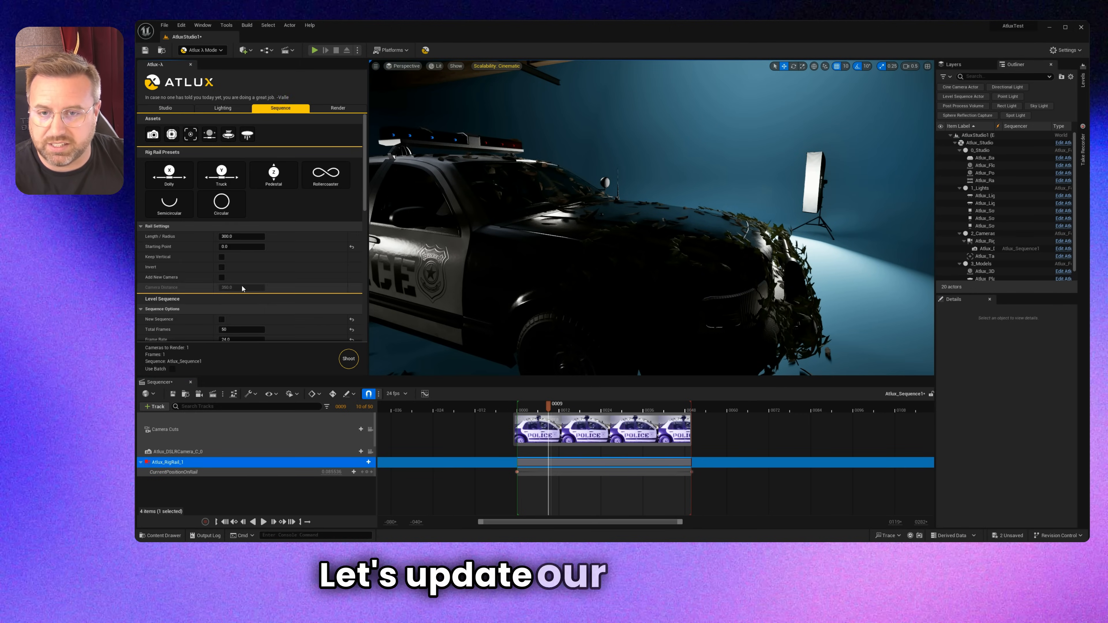
pyautogui.scroll(-3, 243, 289)
pyautogui.click(231, 268)
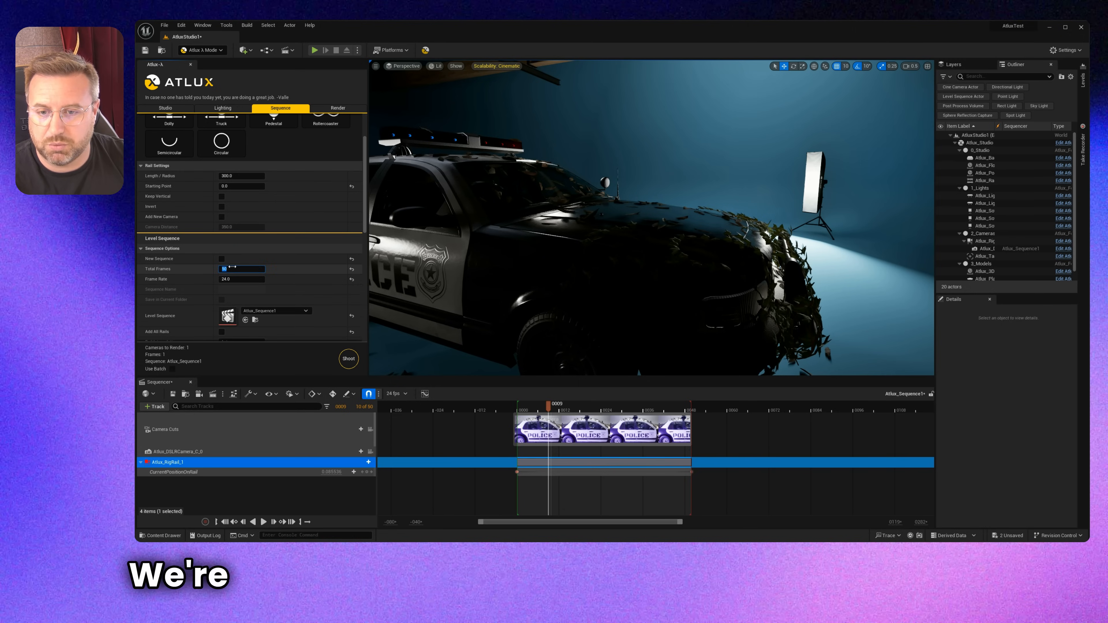
pyautogui.write('150')
pyautogui.scroll(-3, 319, 287)
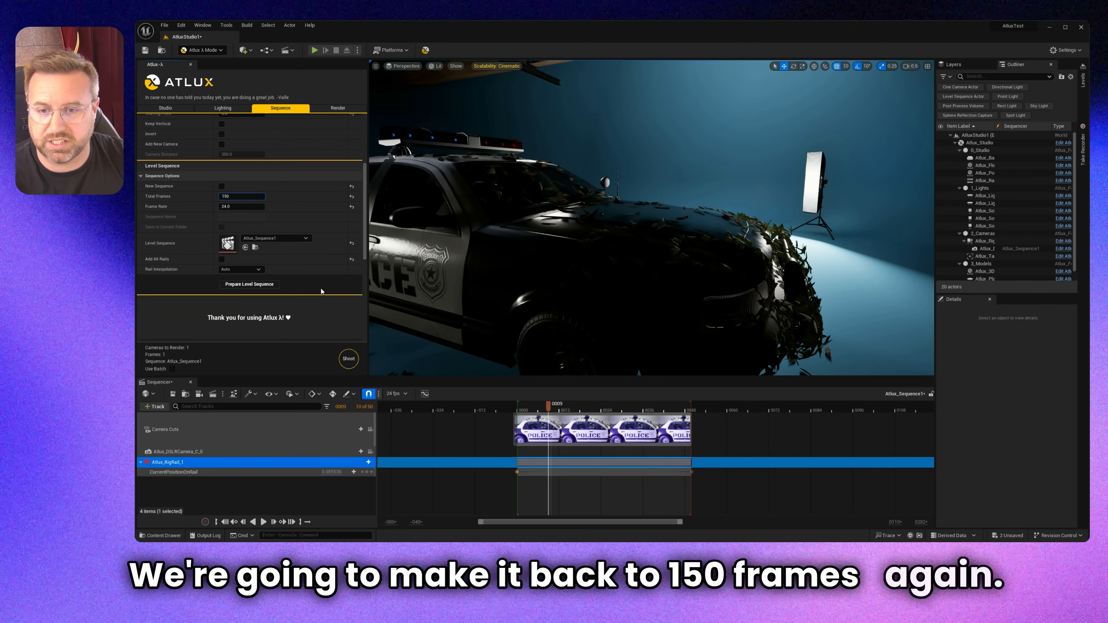
pyautogui.click(269, 285)
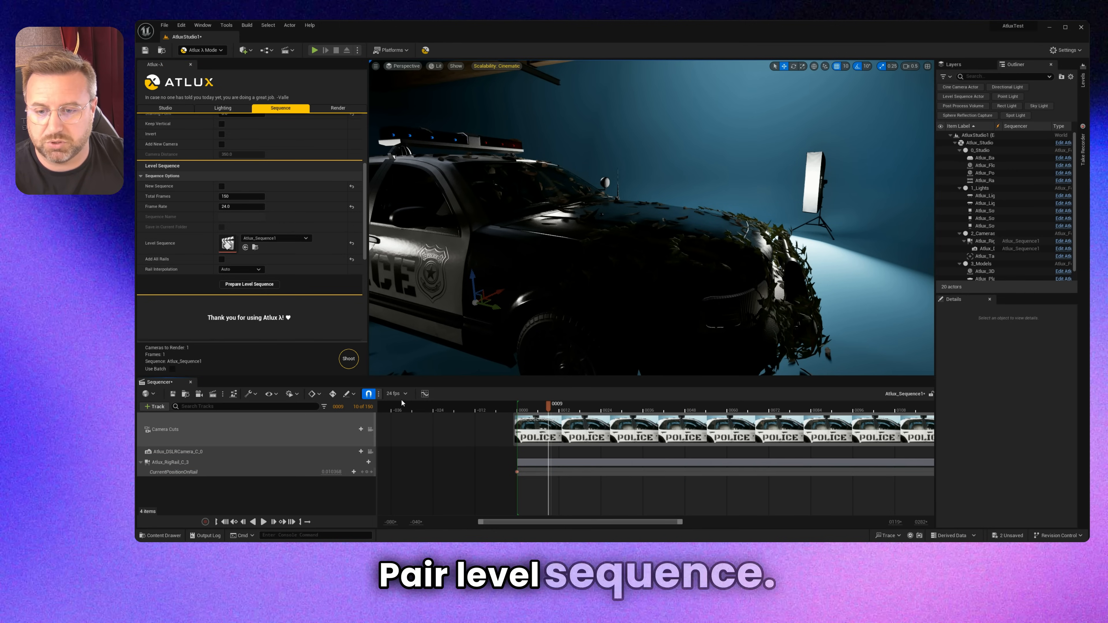
# Move the DSLR camera from the front of the car to near the start of the rig rail
pyautogui.scroll(2, 166, 258)
pyautogui.scroll(1, 168, 257)
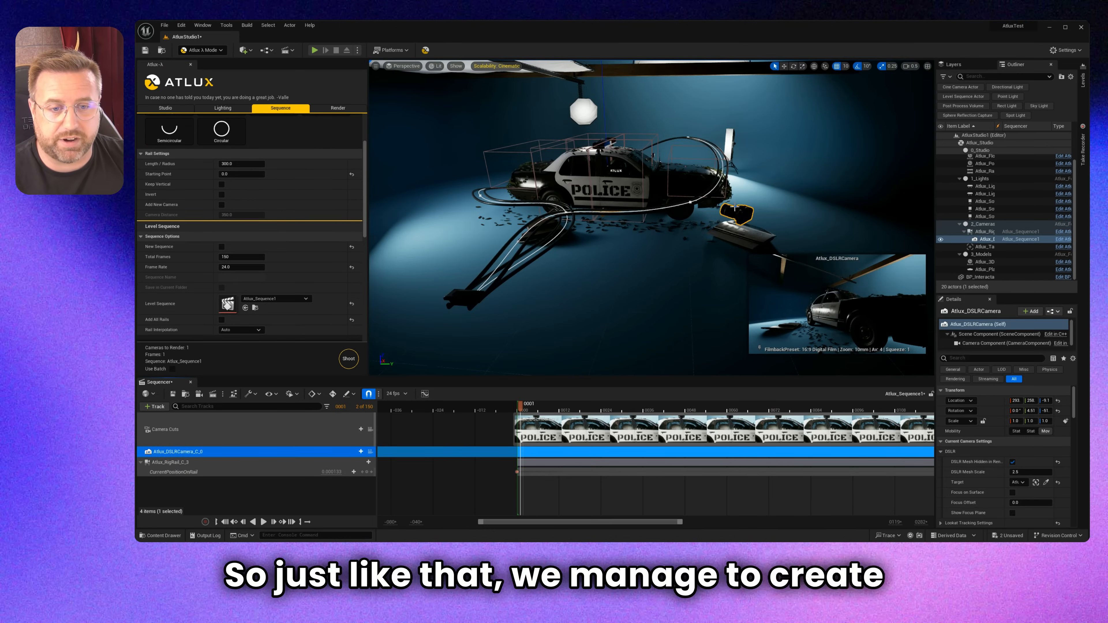
pyautogui.moveTo(728, 205); pyautogui.dragTo(733, 215, button='right')
pyautogui.moveTo(731, 204); pyautogui.dragTo(511, 286)
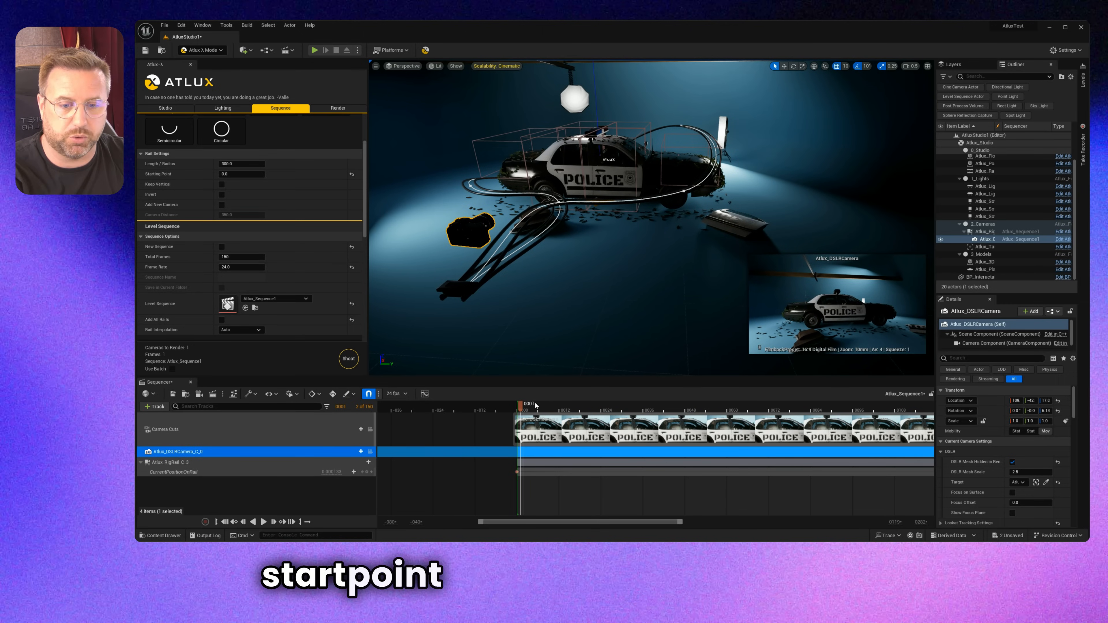
# Play the level sequence to preview the camera's travel along the rail, and return the playhead to frame 1
pyautogui.press('space')
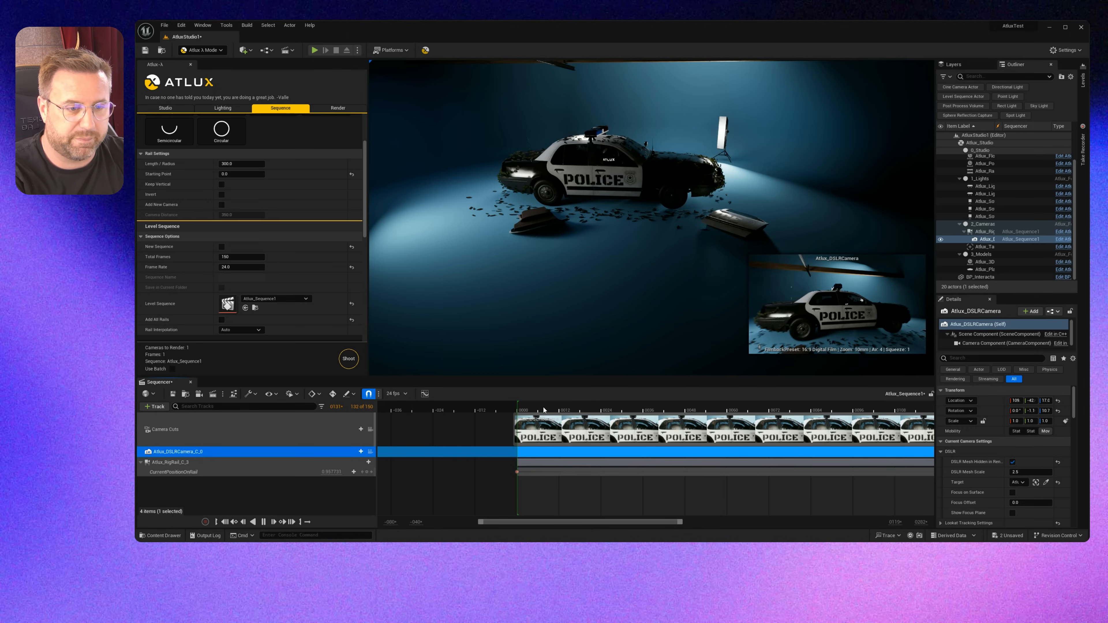
pyautogui.press('space')
pyautogui.moveTo(554, 337); pyautogui.dragTo(431, 291)
pyautogui.click(526, 321)
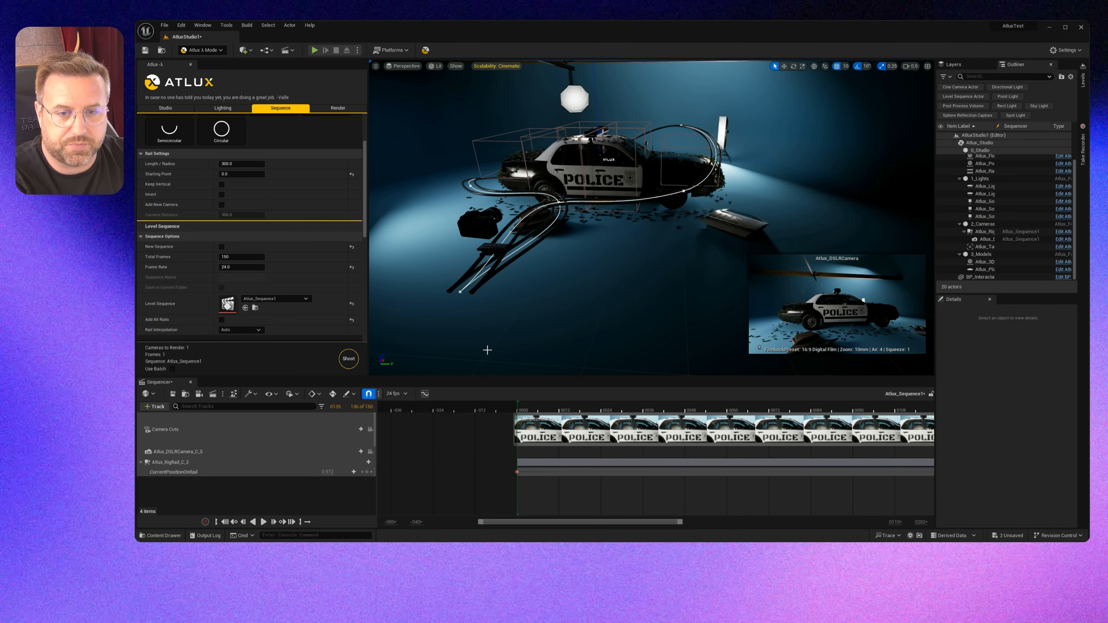
pyautogui.click(522, 406)
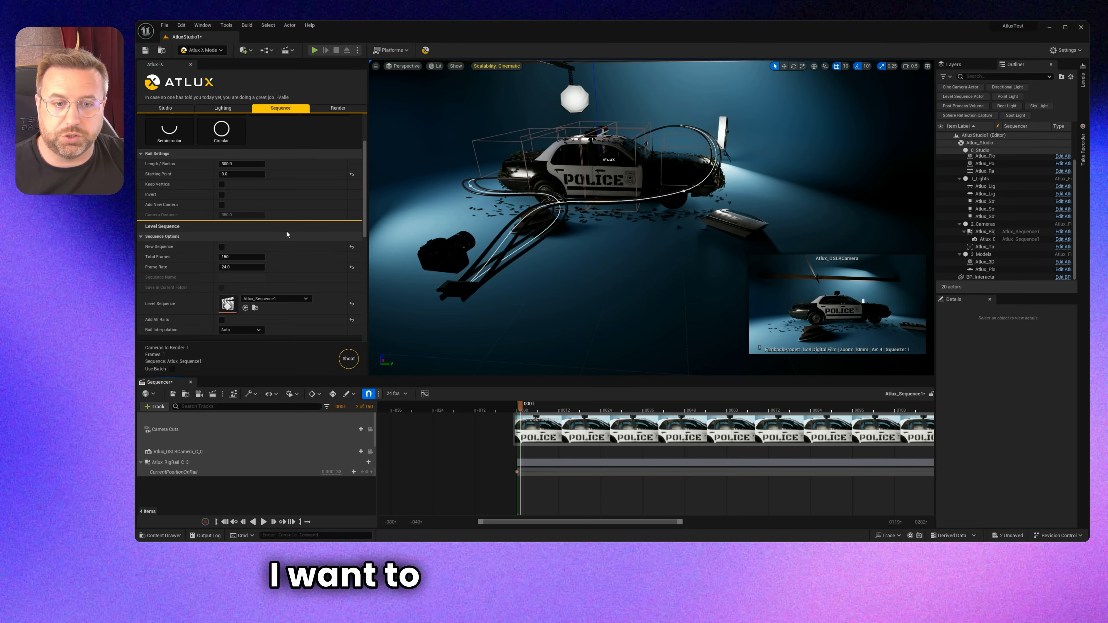
# Limit the studio elements to update to Lights and Backdrop only
pyautogui.click(167, 108)
pyautogui.scroll(-5, 227, 291)
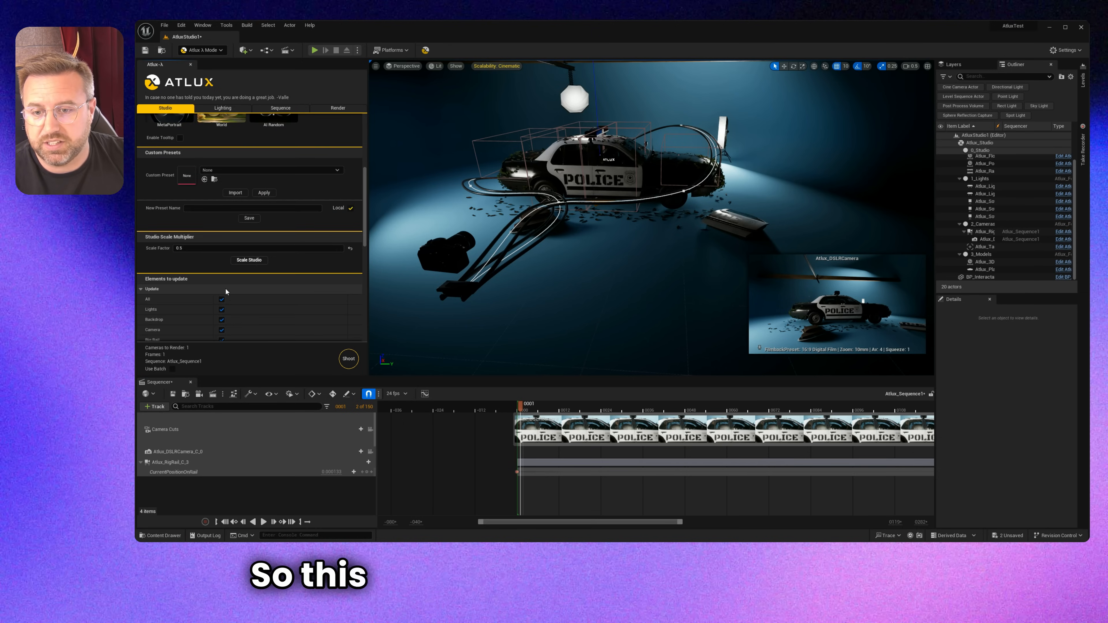
pyautogui.scroll(-2, 227, 291)
pyautogui.click(222, 226)
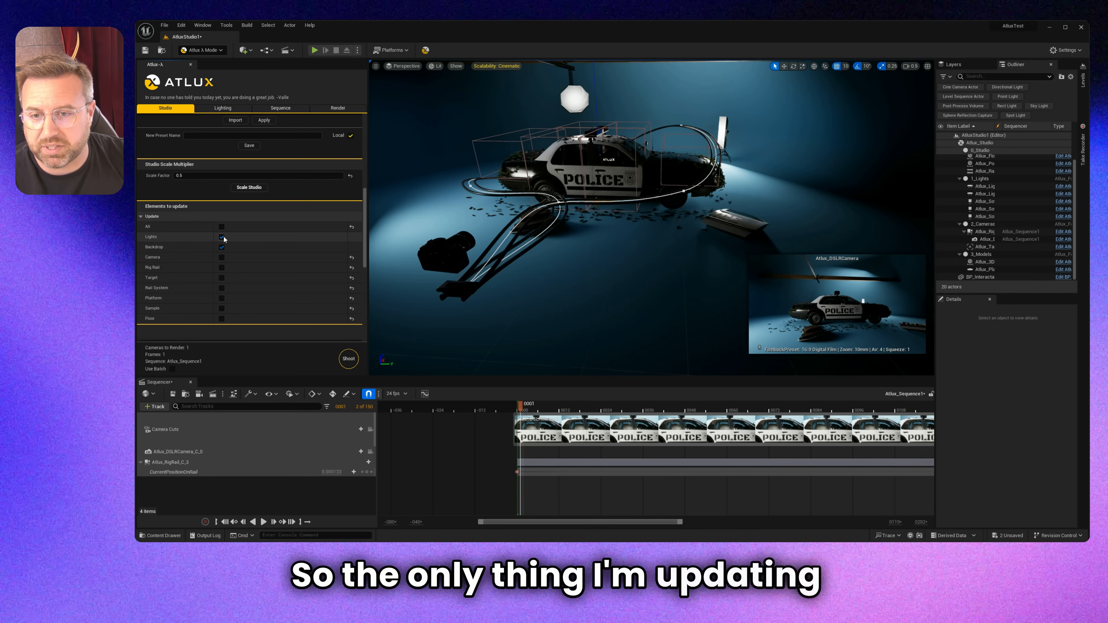
# Apply the Mist studio preset and play the level sequence to preview the new lighting
pyautogui.scroll(6, 195, 249)
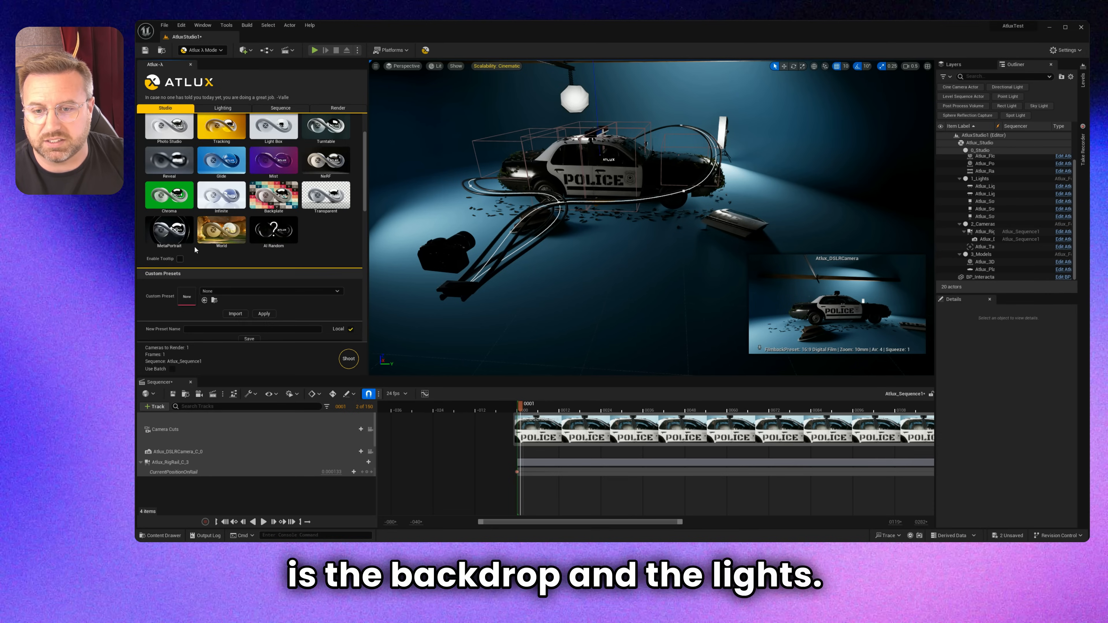
pyautogui.scroll(1, 195, 250)
pyautogui.click(326, 185)
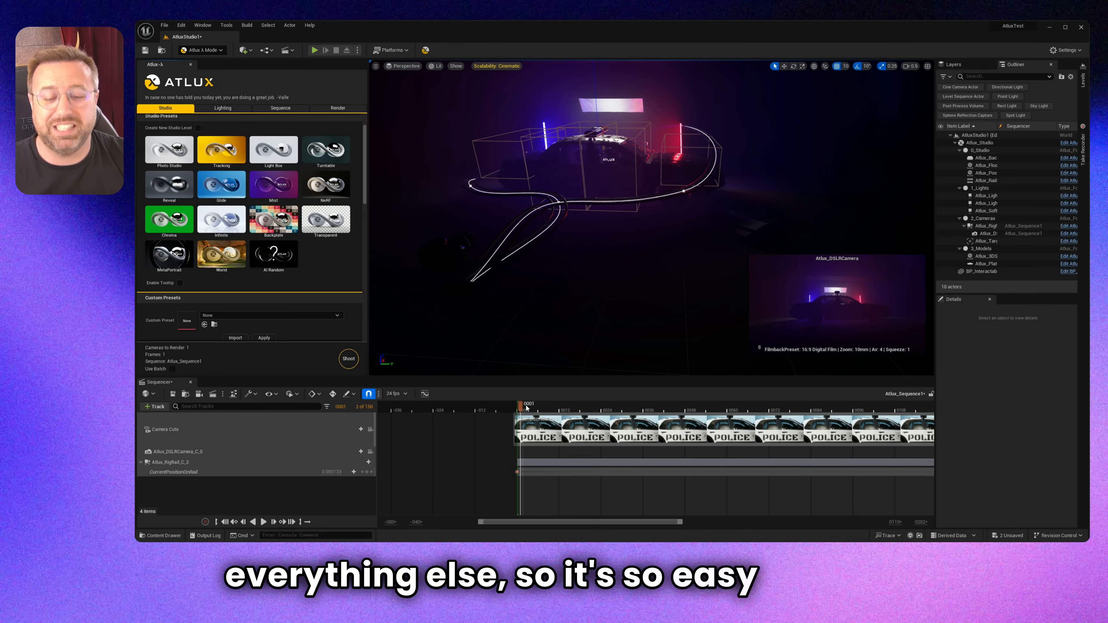
pyautogui.press('space')
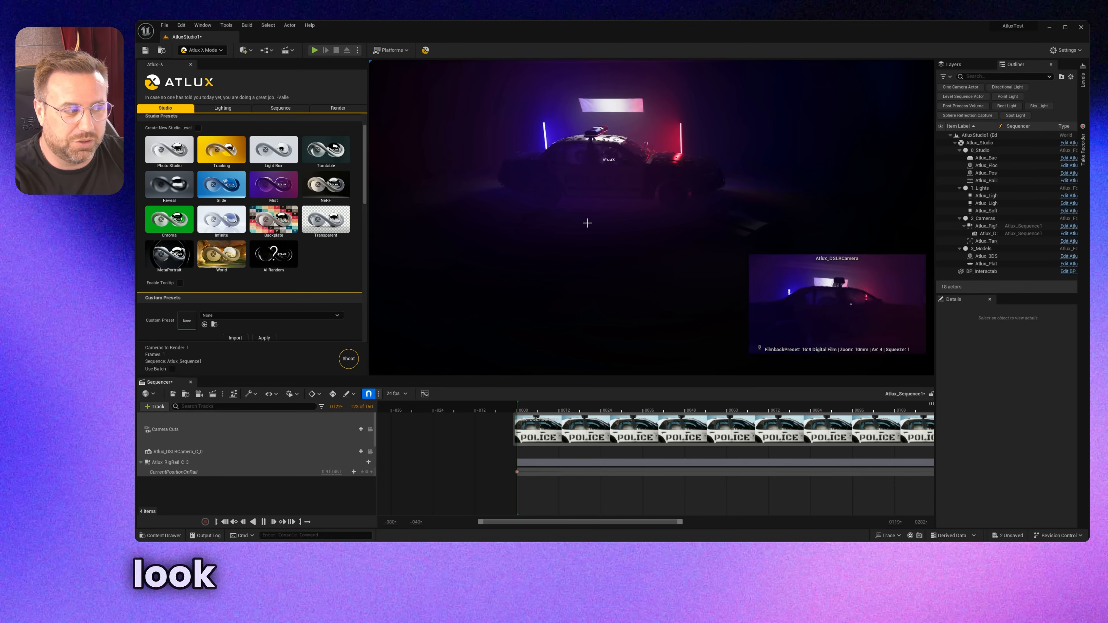
pyautogui.press('space')
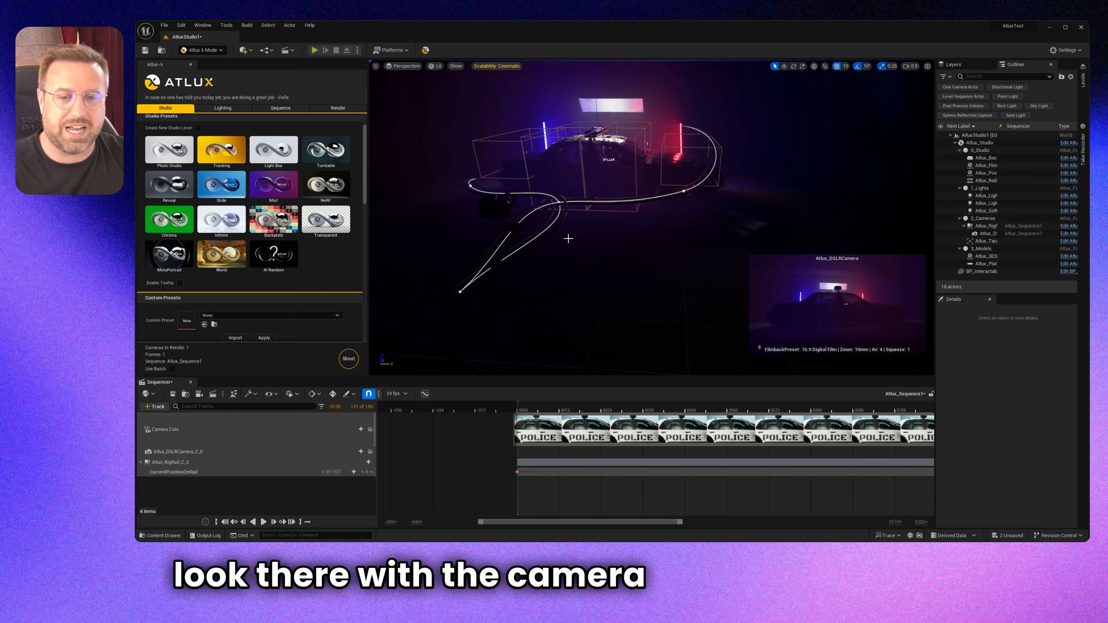
# Save the current studio setup as a local custom preset, entering a personal name for it
pyautogui.scroll(-2, 310, 257)
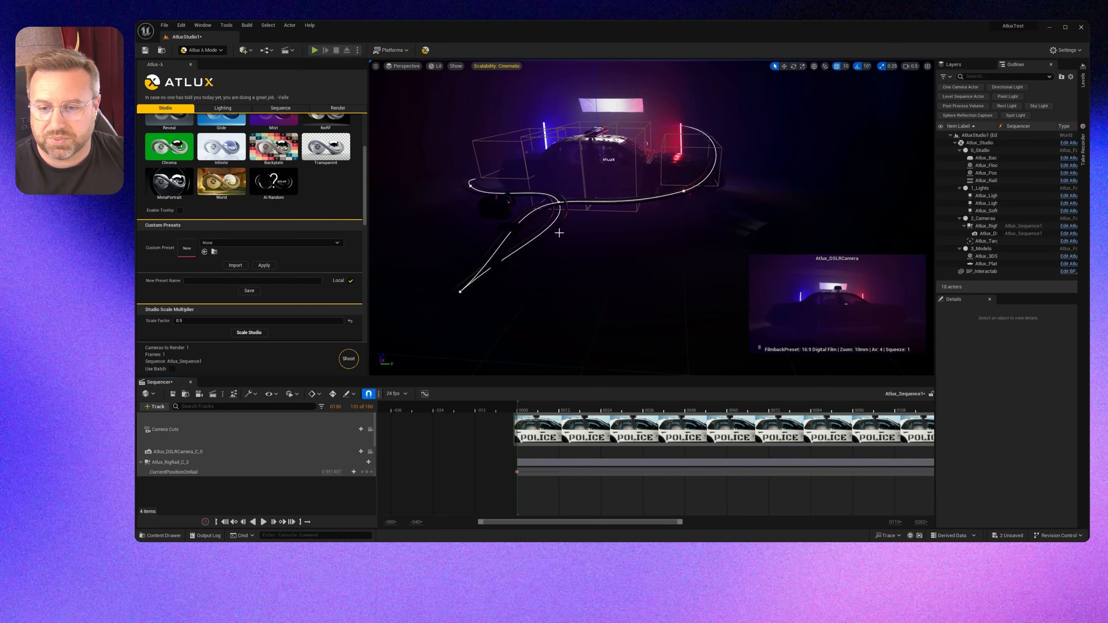
pyautogui.scroll(3, 251, 227)
pyautogui.scroll(-2, 214, 245)
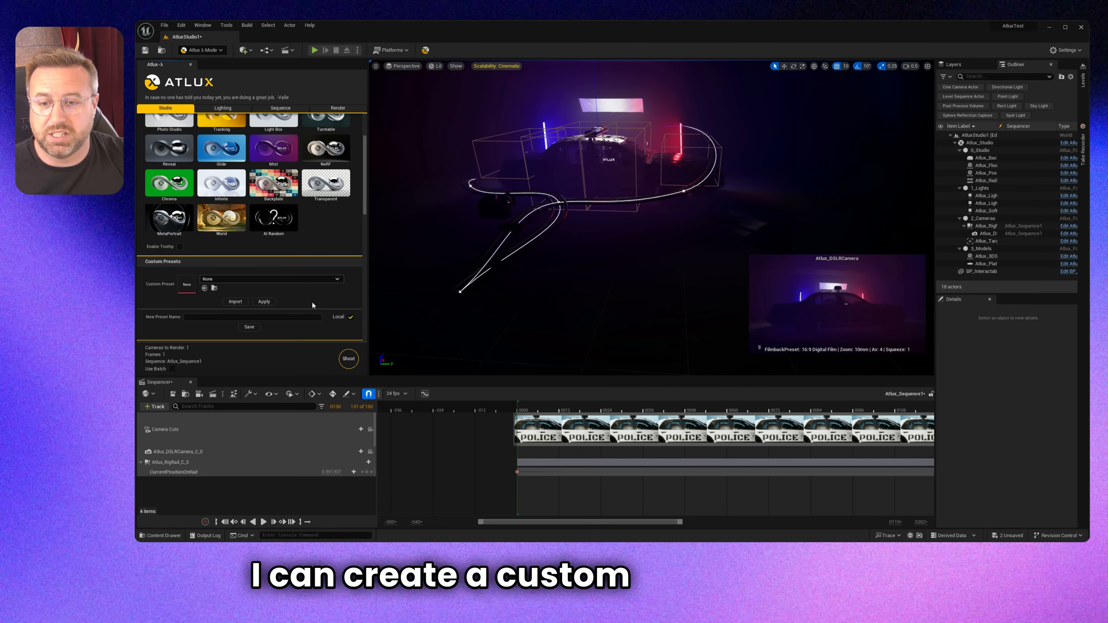
pyautogui.scroll(-1, 308, 300)
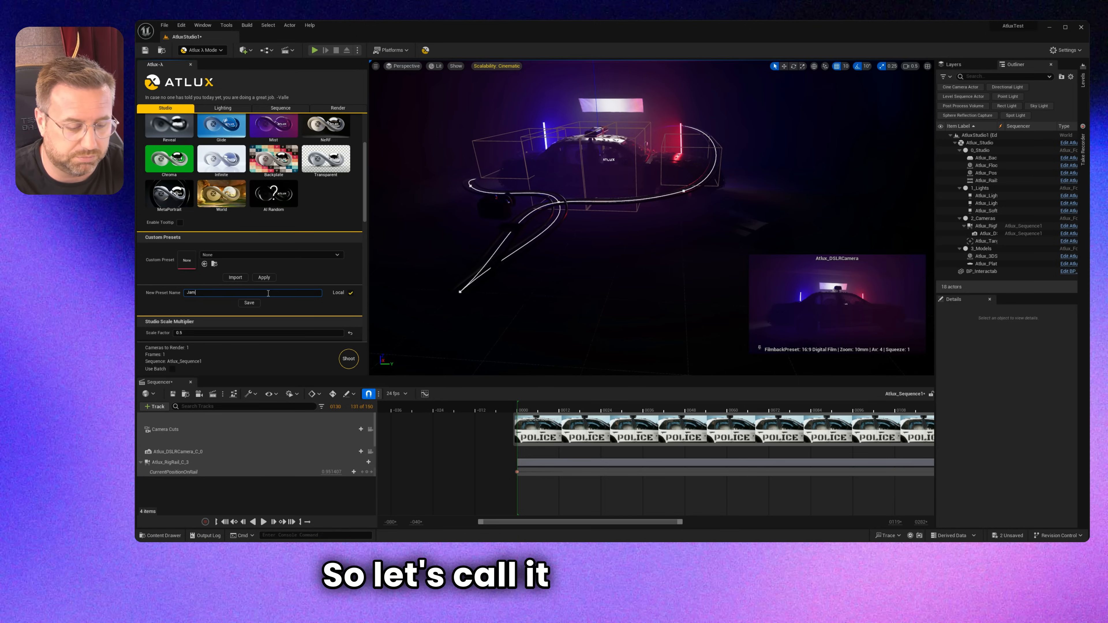
pyautogui.write('tlu')
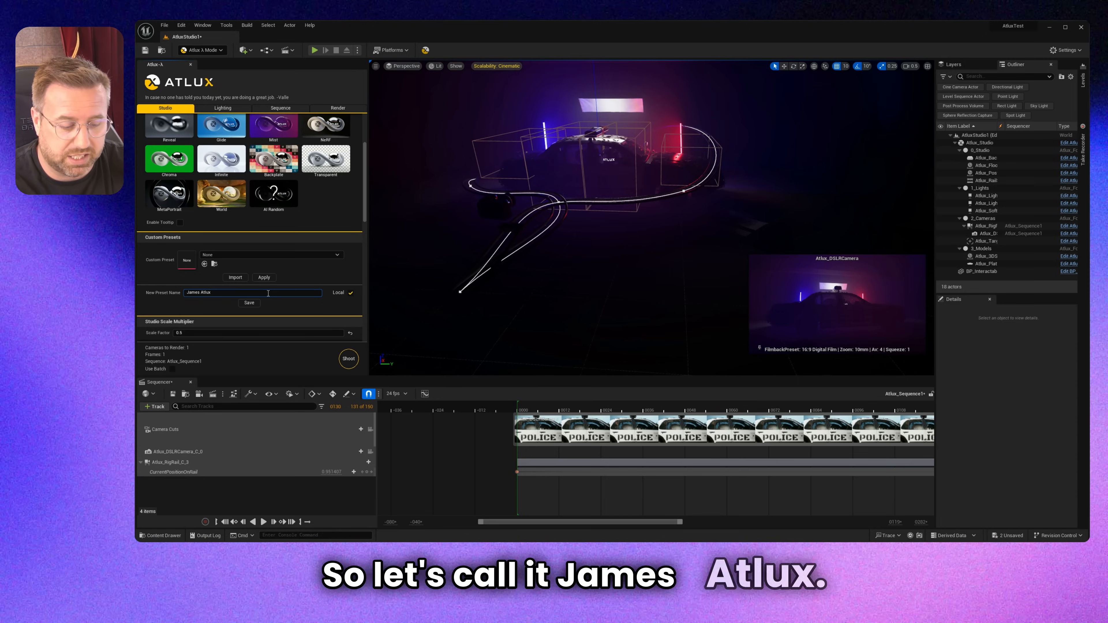
pyautogui.write('x')
pyautogui.click(248, 303)
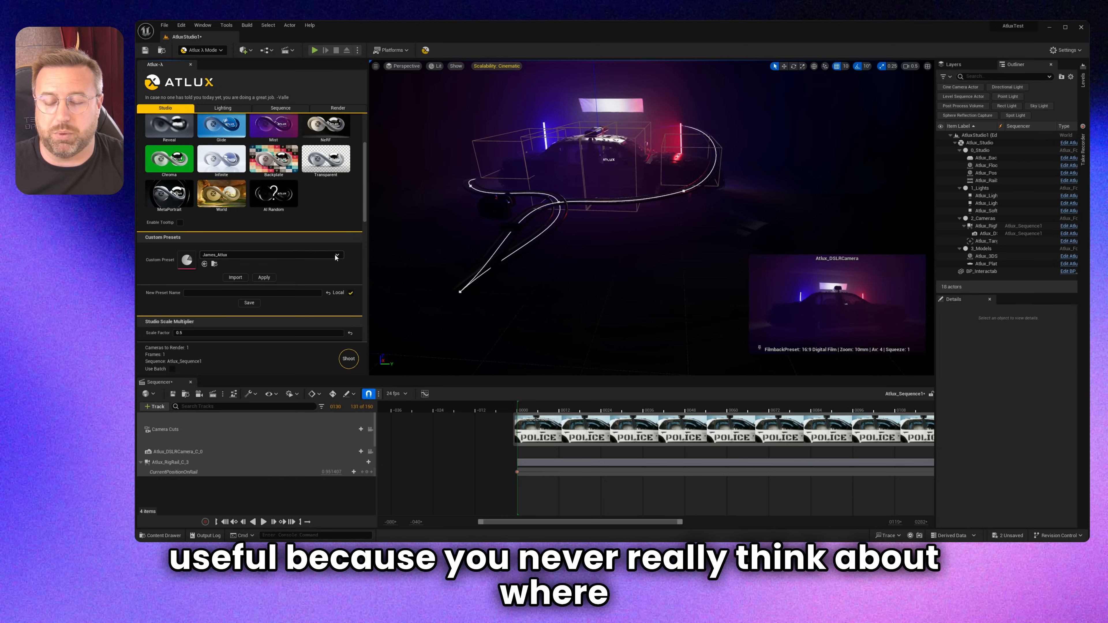
# Show the render settings and delete the police car blueprint actor from the scene
pyautogui.scroll(4, 356, 265)
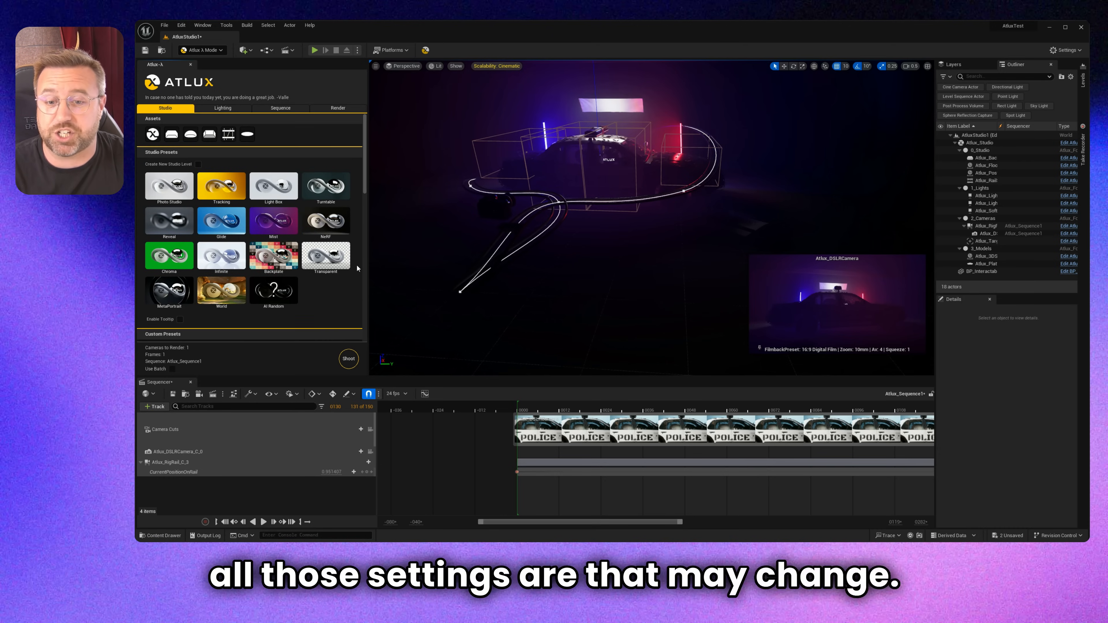
pyautogui.click(338, 108)
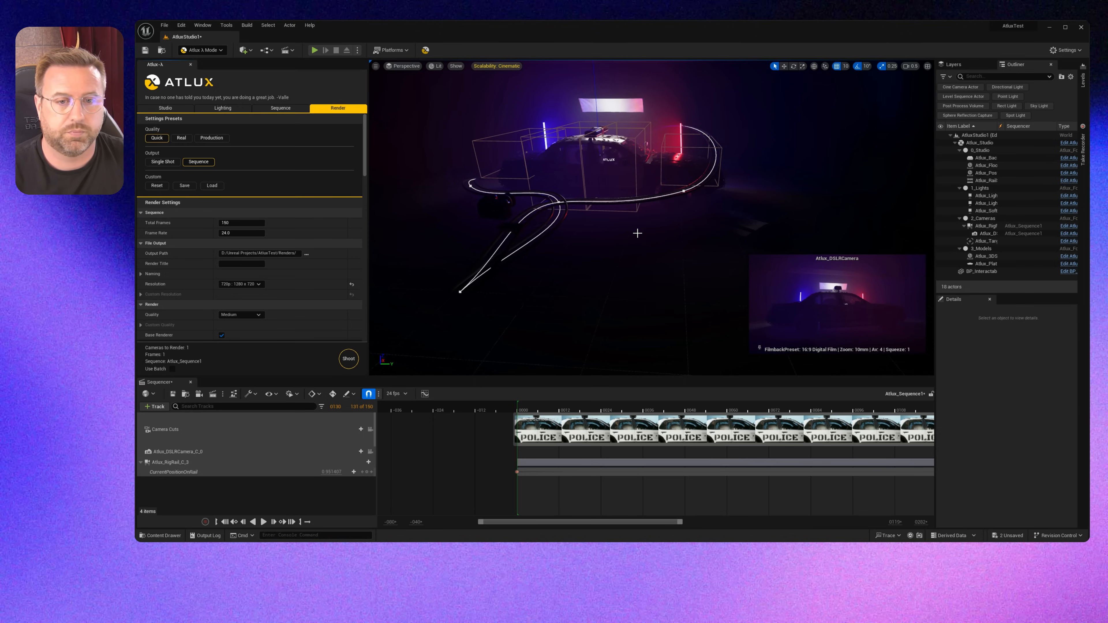
pyautogui.click(983, 271)
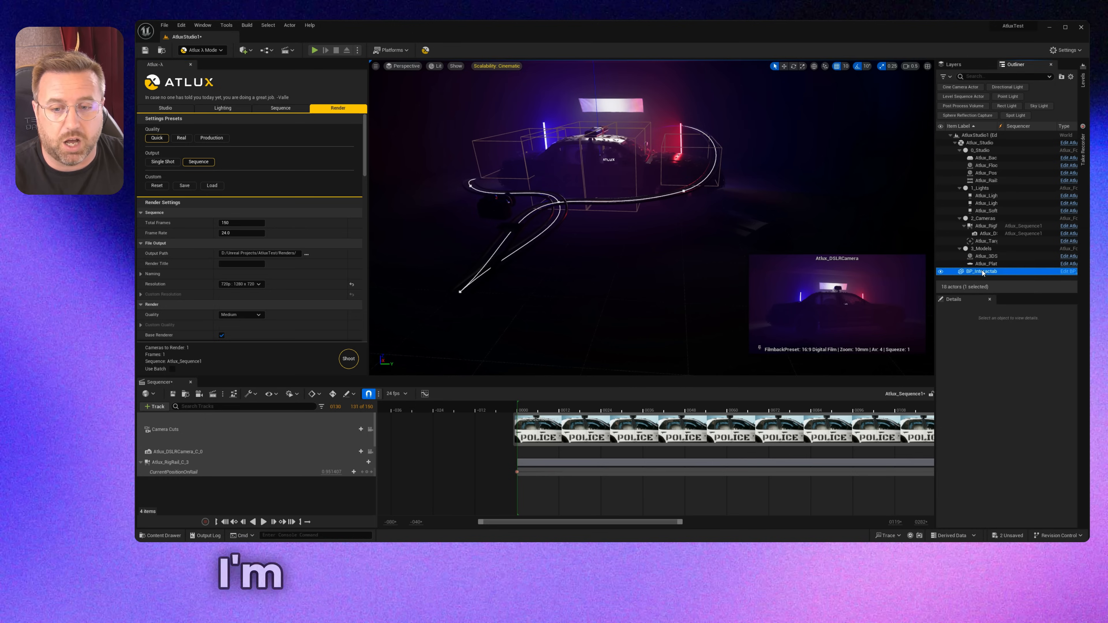
pyautogui.press('Delete')
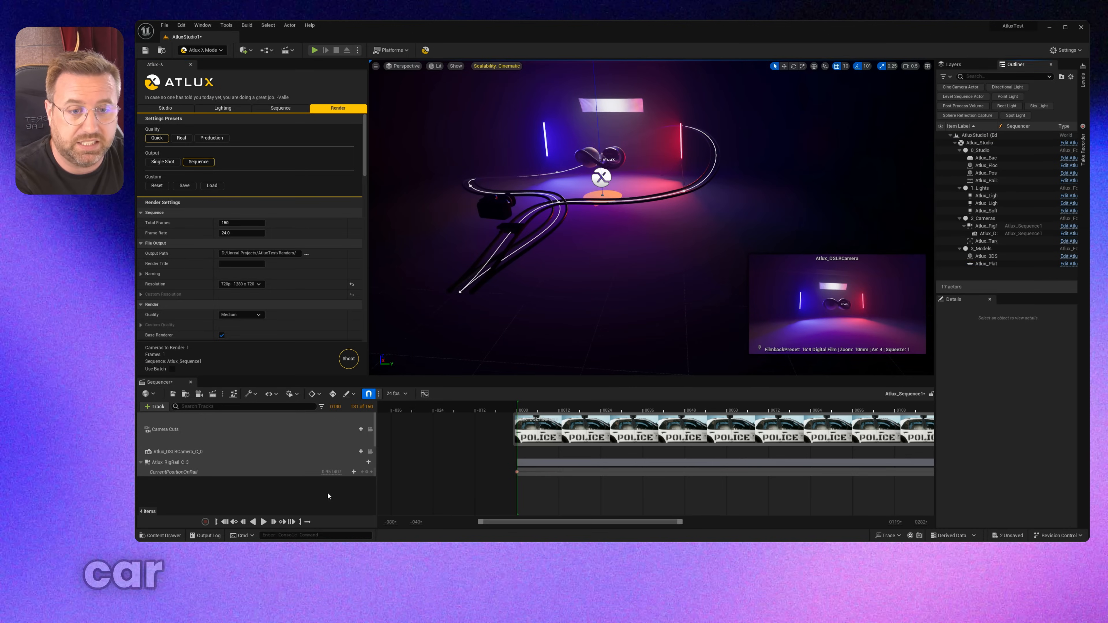
# Place the RevenantPlayerCharacter blueprint from ParagonRevenant's Characters/Heroes/Revenant folder at the centre of the studio
pyautogui.click(160, 535)
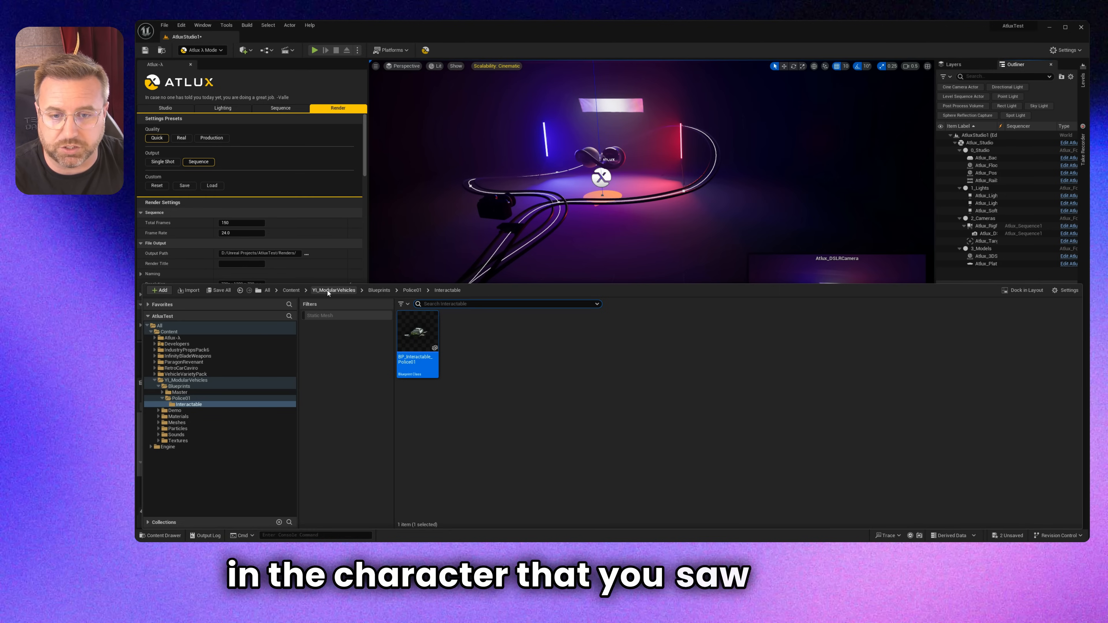
pyautogui.click(291, 290)
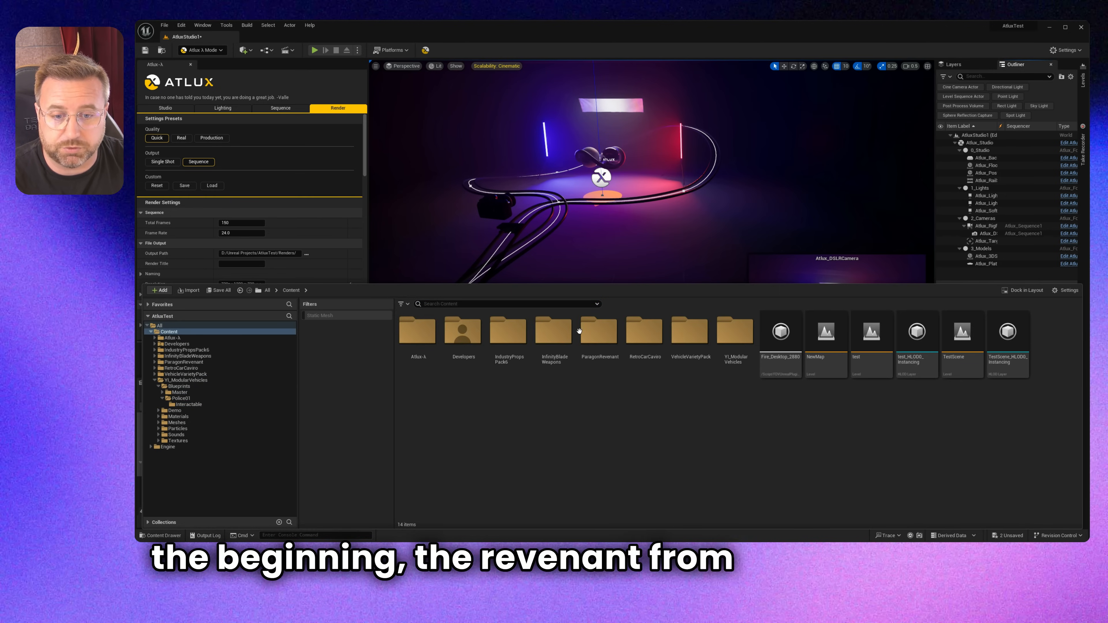
pyautogui.doubleClick(592, 335)
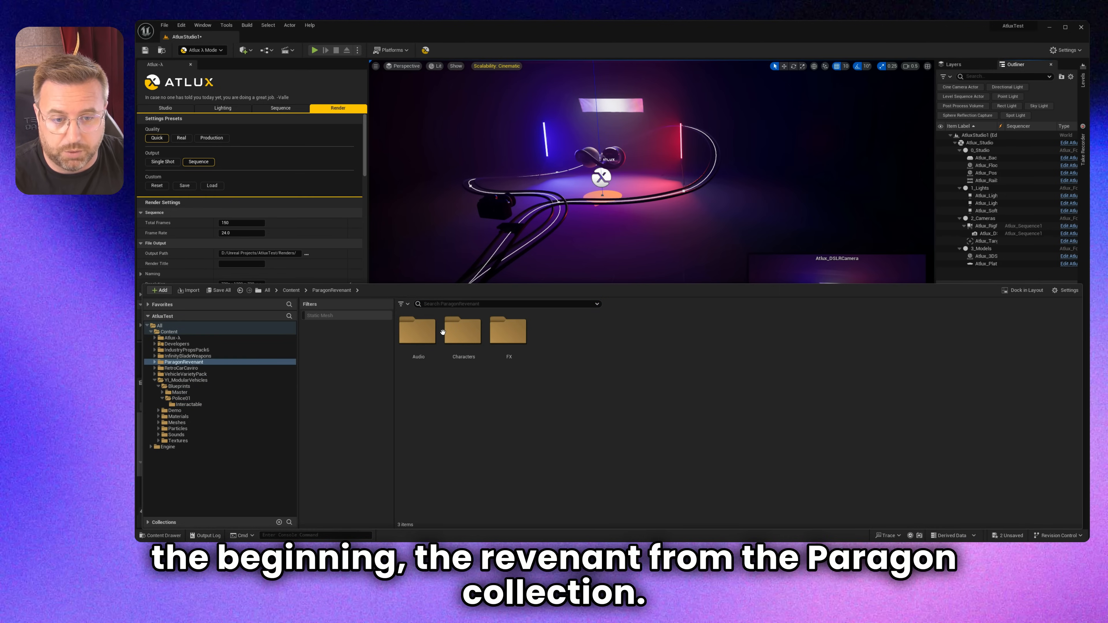
pyautogui.doubleClick(445, 333)
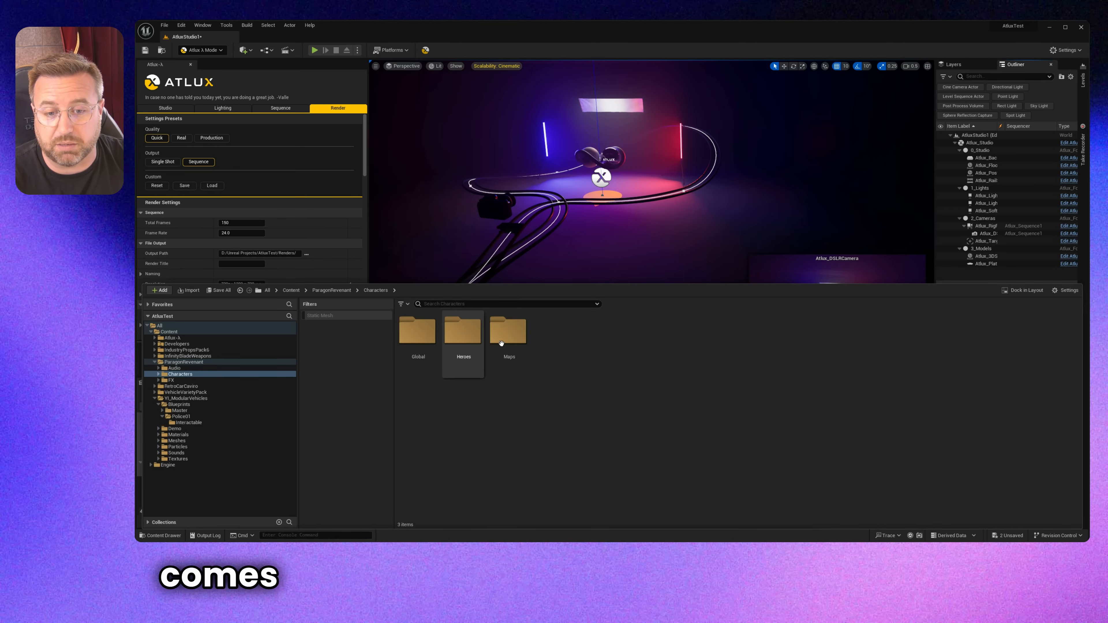
pyautogui.doubleClick(462, 334)
pyautogui.doubleClick(423, 356)
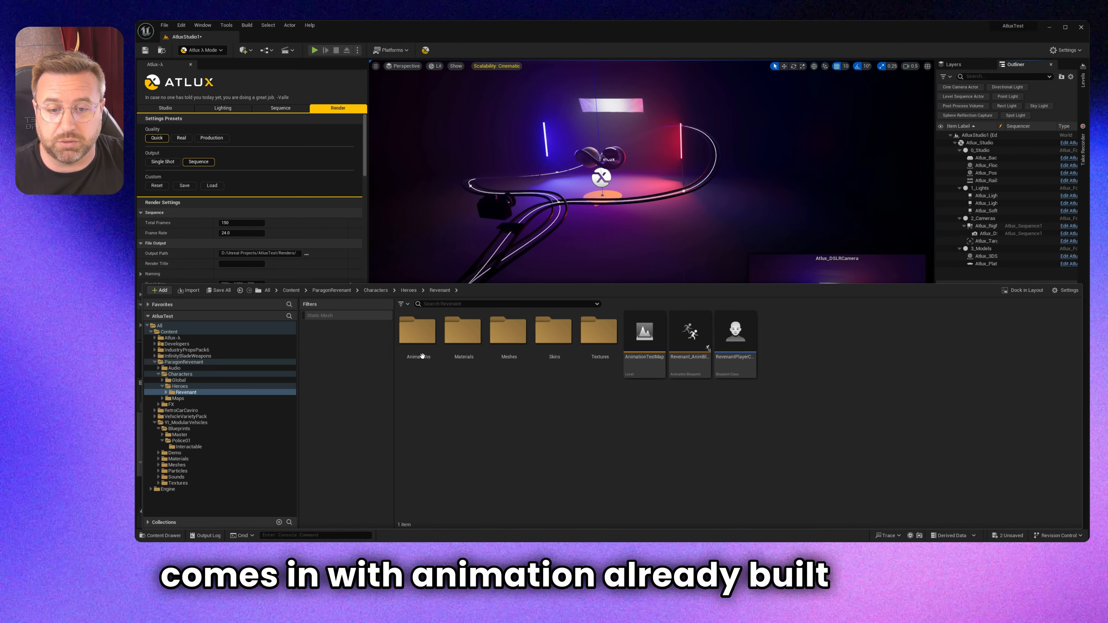
pyautogui.moveTo(730, 348); pyautogui.dragTo(609, 207)
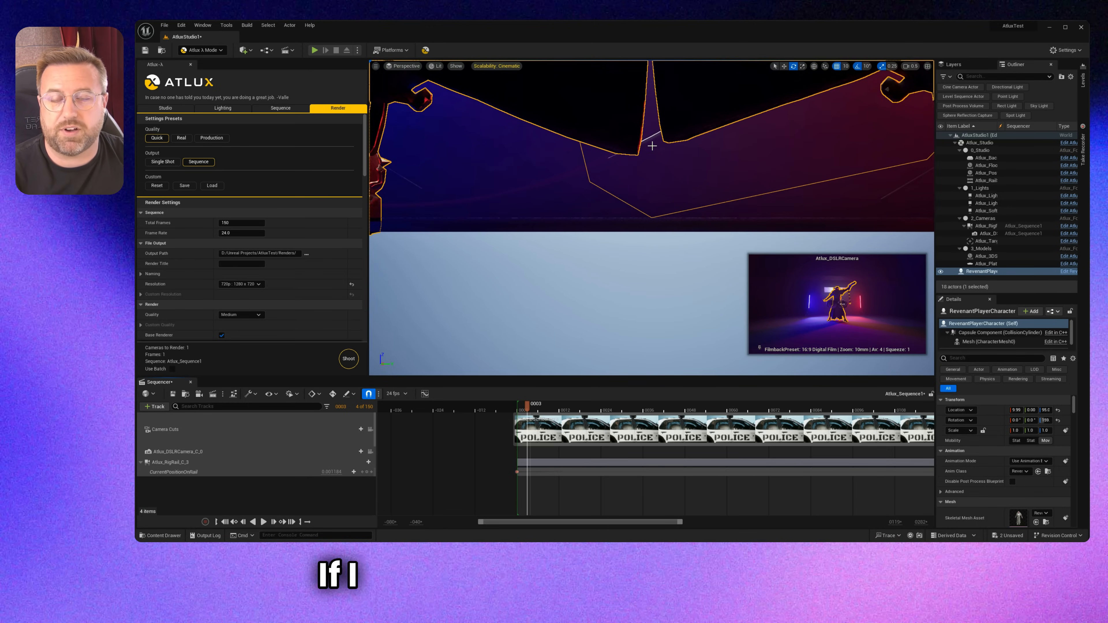
# Delete the Atlux 3D sample logo model that overlaps the Revenant character
pyautogui.press('s')
pyautogui.moveTo(652, 145); pyautogui.dragTo(652, 162, button='right')
pyautogui.press('d')
pyautogui.moveTo(557, 207); pyautogui.dragTo(557, 199, button='right')
pyautogui.press('w')
pyautogui.click(591, 254)
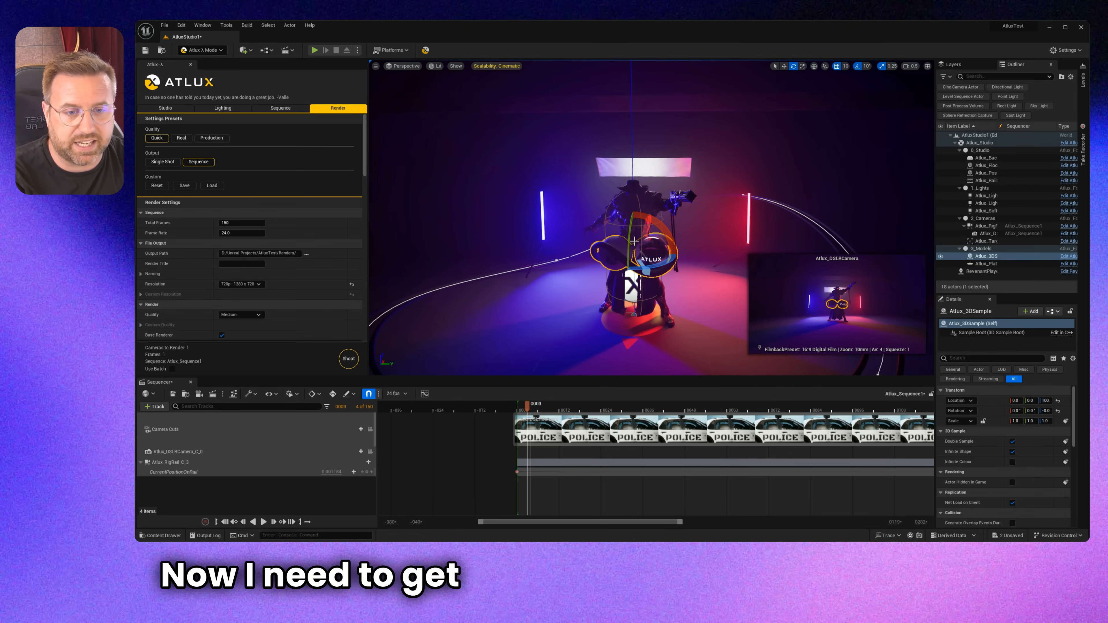
pyautogui.press('Delete')
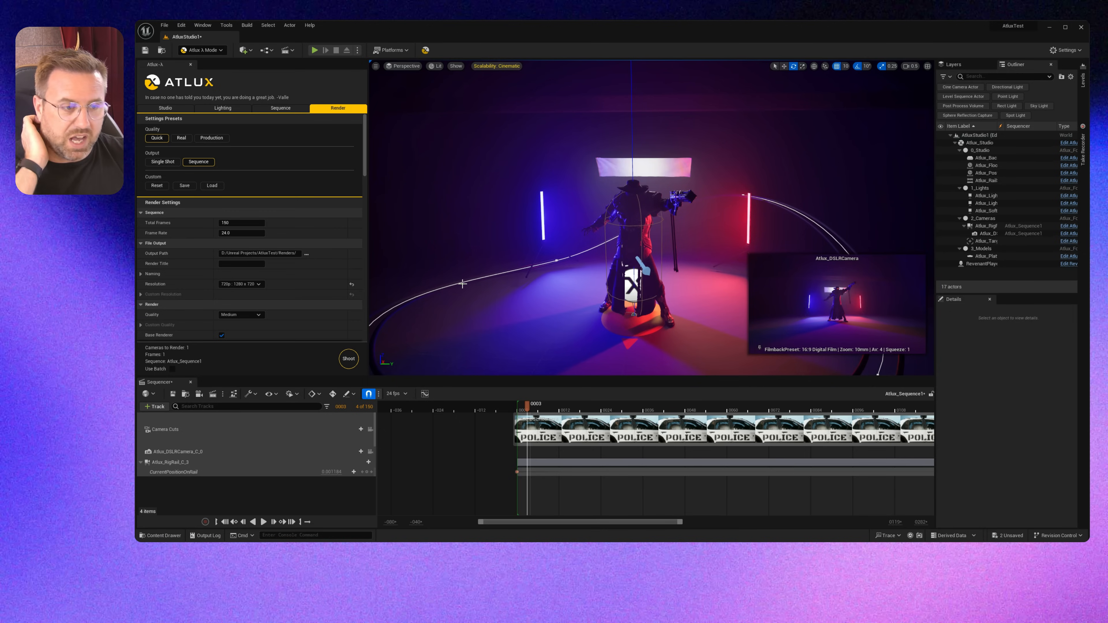
pyautogui.click(280, 109)
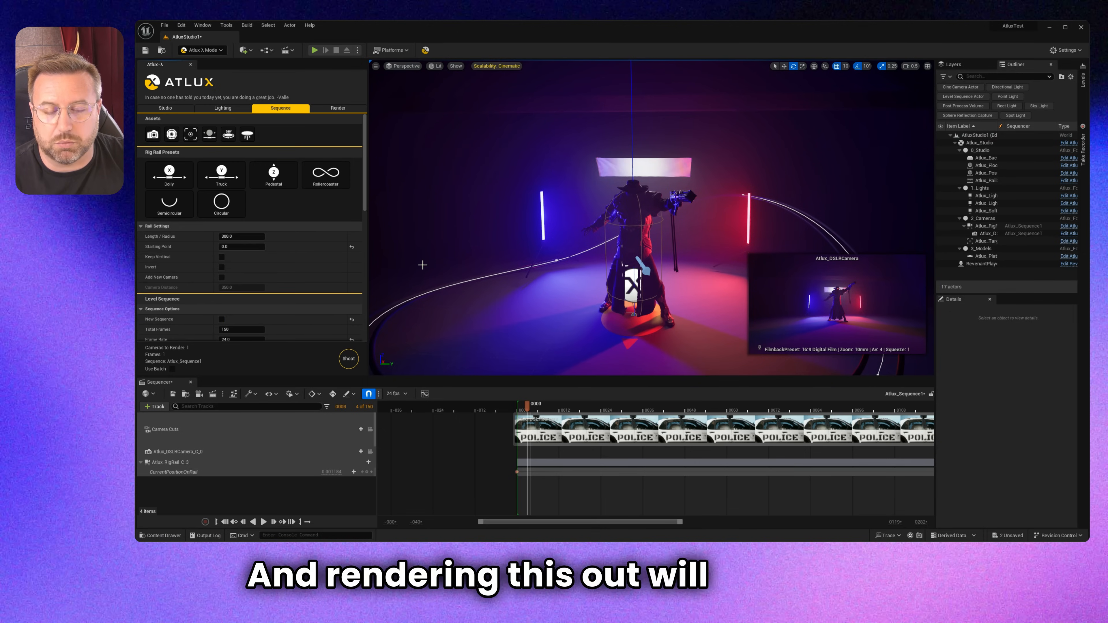
pyautogui.click(332, 109)
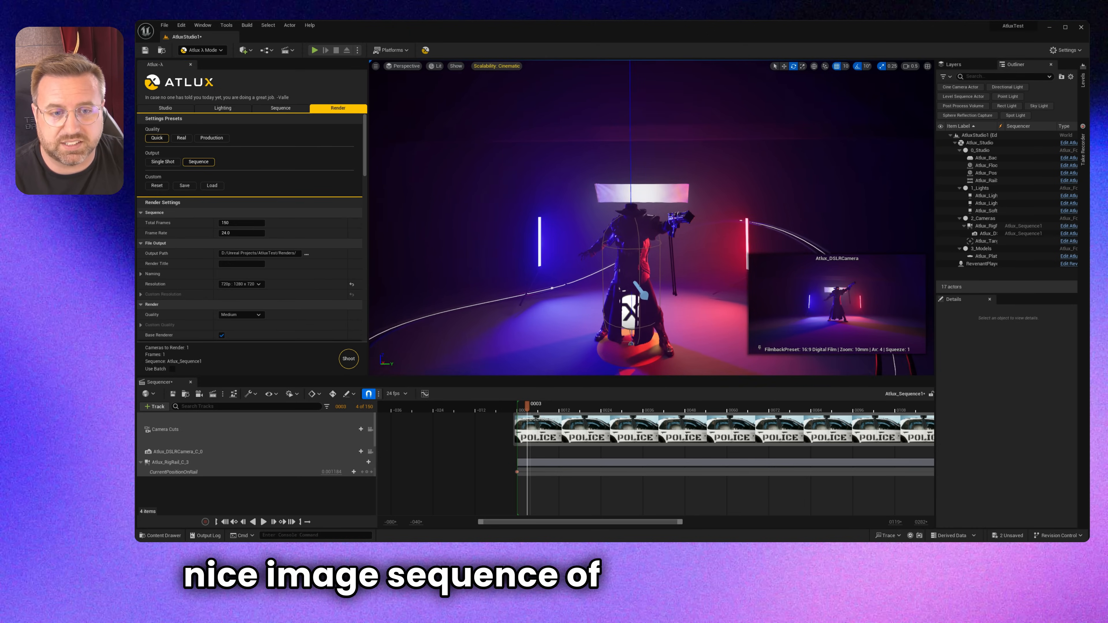
pyautogui.moveTo(606, 230); pyautogui.dragTo(620, 217, button='right')
# Add a ring light in front of the character, beside the camera rail, and move it farther out from the character
pyautogui.click(222, 108)
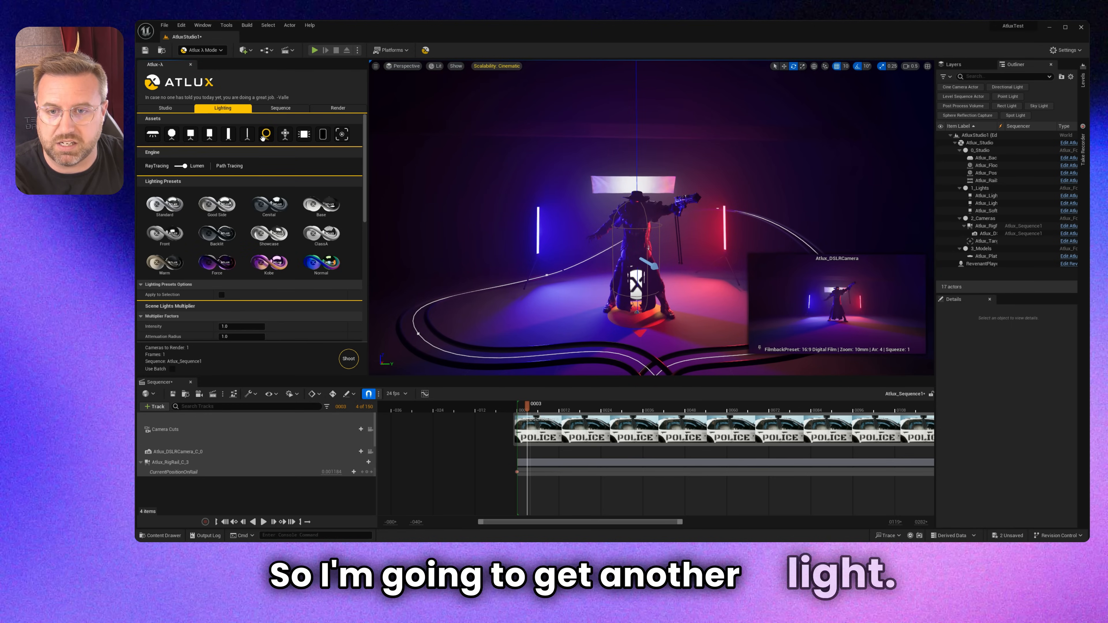
pyautogui.moveTo(266, 134); pyautogui.dragTo(514, 360)
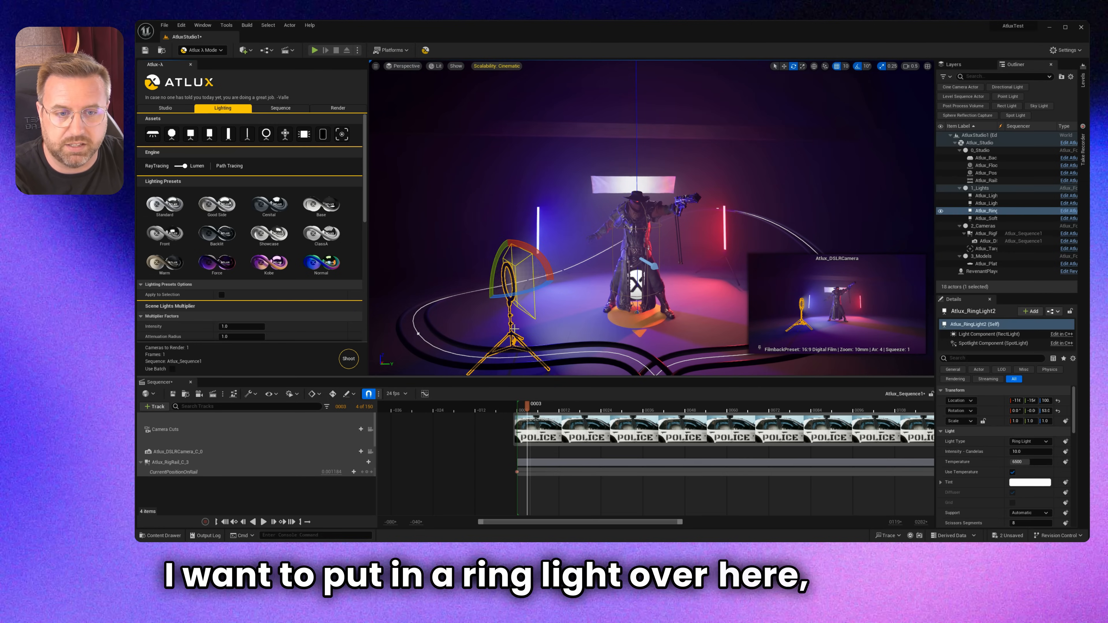
pyautogui.press('space')
pyautogui.moveTo(528, 319); pyautogui.dragTo(576, 303, button='right')
pyautogui.press('q')
pyautogui.press('space')
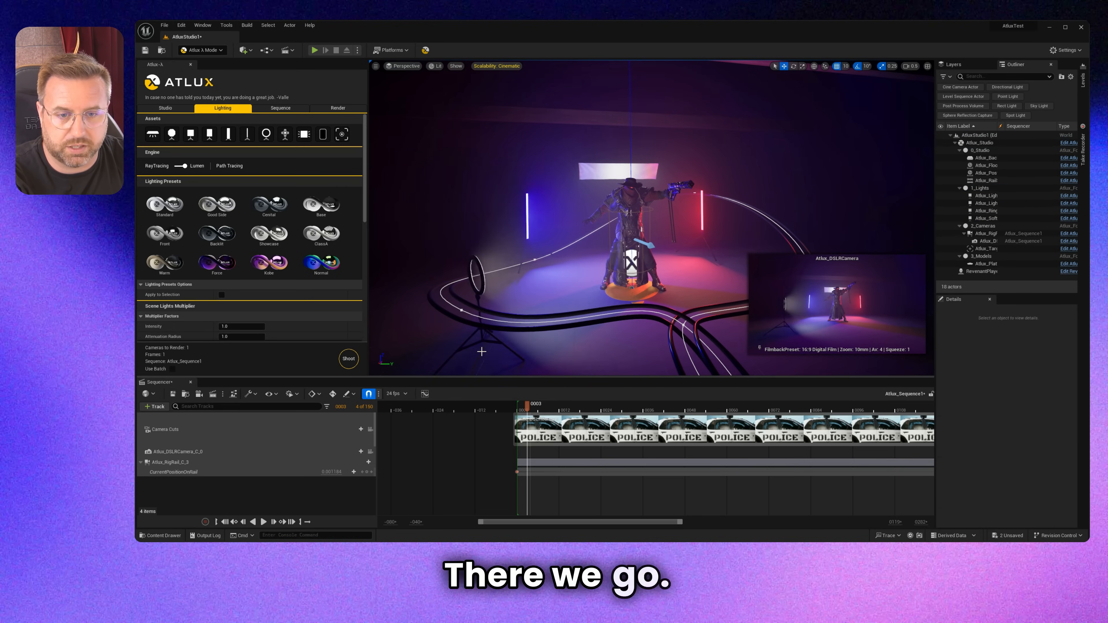
pyautogui.click(472, 345)
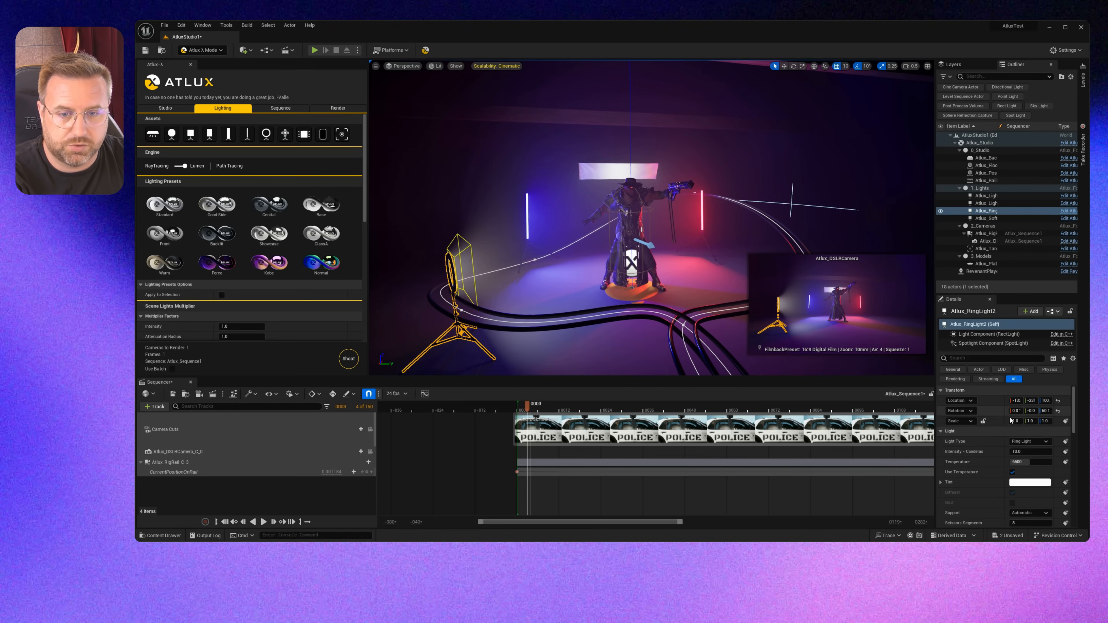
# Change the new ring light's type to Light Wand and set its intensity to 2.0 candelas
pyautogui.click(1032, 496)
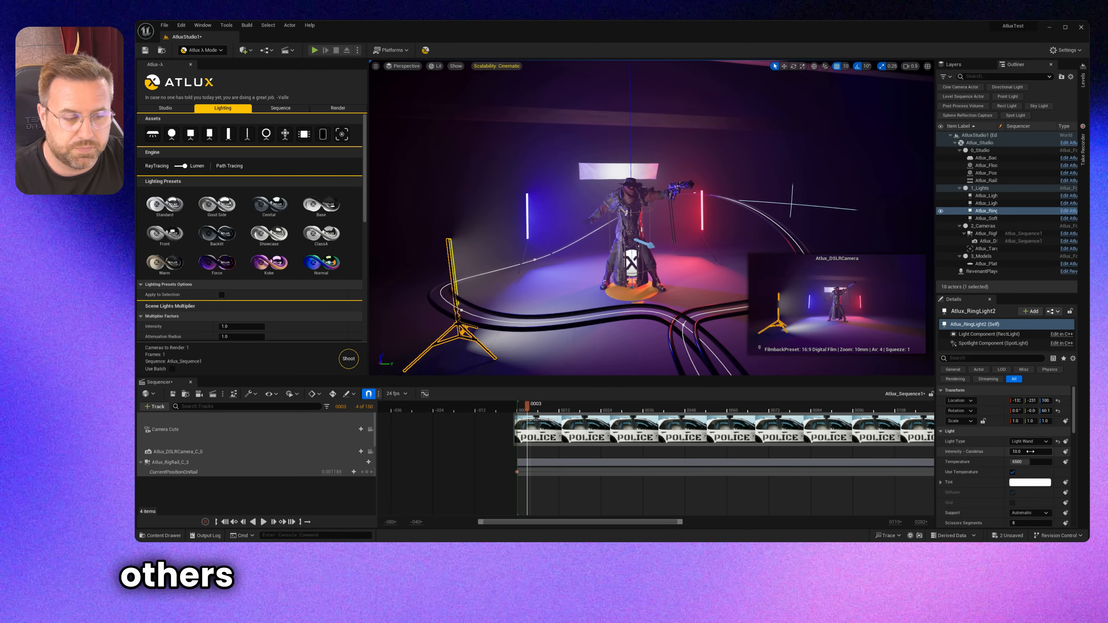
pyautogui.moveTo(1030, 451)
pyautogui.mouseDown()
pyautogui.moveTo(1049, 452)
pyautogui.moveTo(1011, 451)
pyautogui.mouseUp()
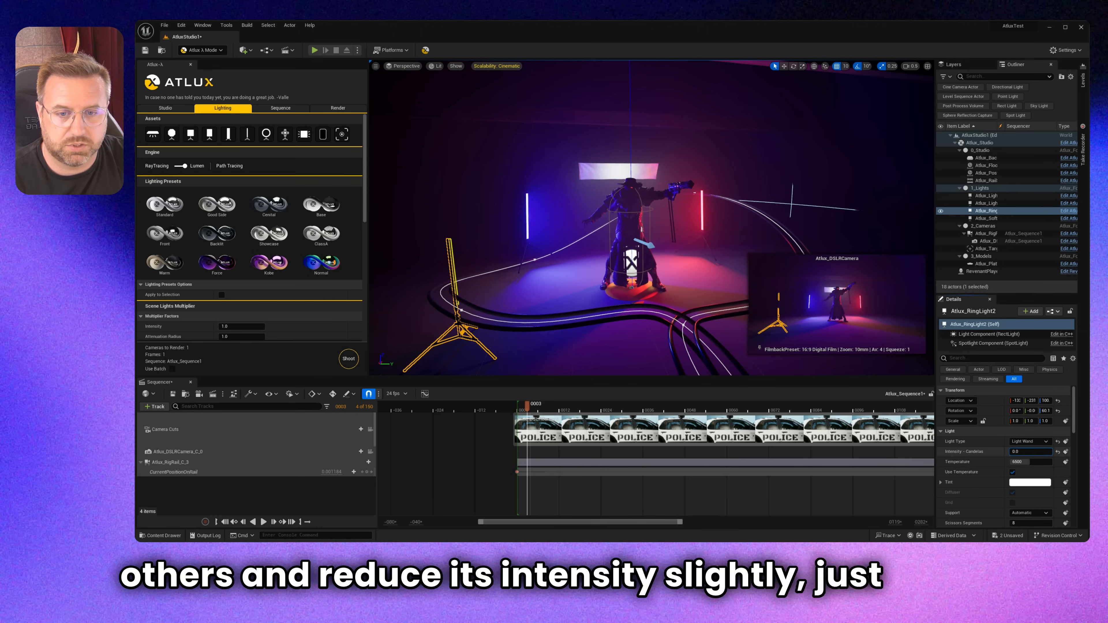
pyautogui.moveTo(1012, 451); pyautogui.dragTo(1029, 451)
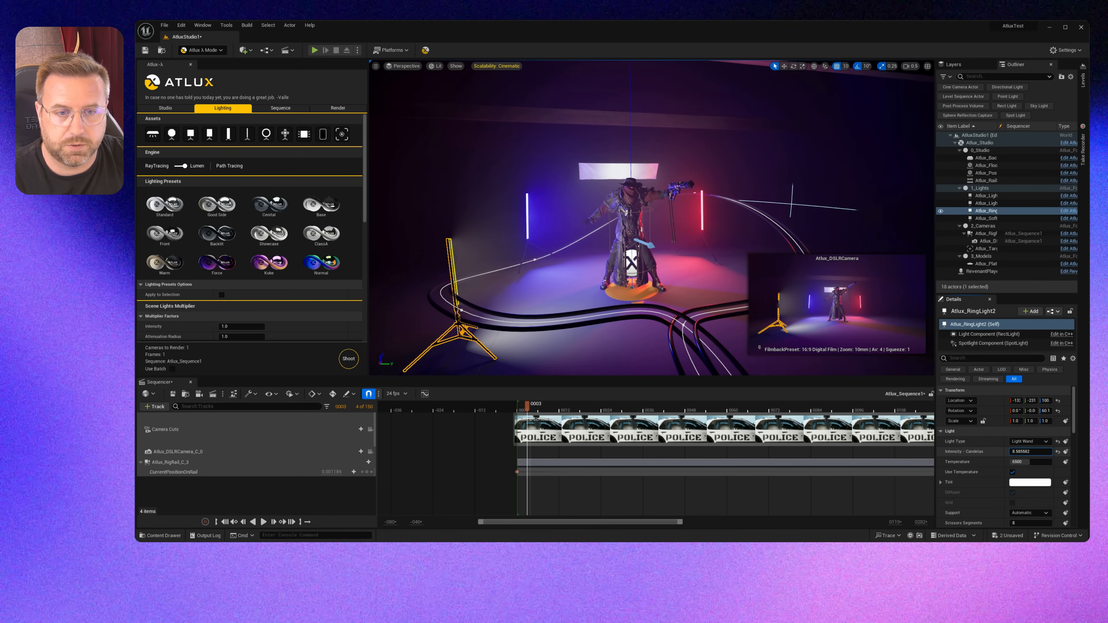
pyautogui.write('2.0')
pyautogui.press('Return')
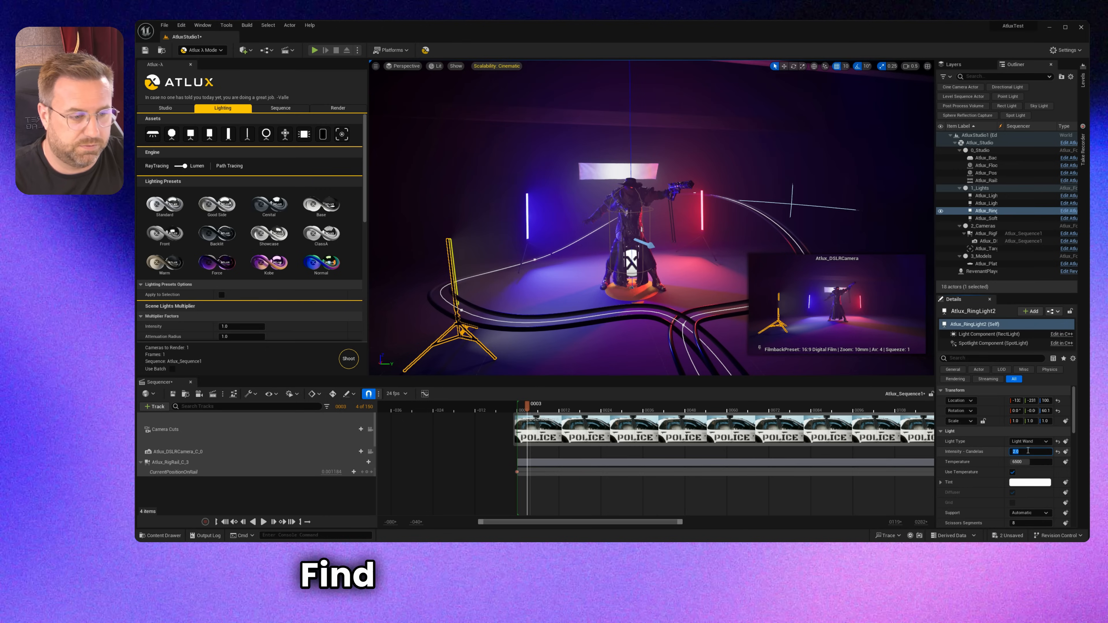
# Deselect the light and turn on game view to inspect the lit character without rails and editor helpers
pyautogui.moveTo(501, 307)
pyautogui.mouseDown(button='right')
pyautogui.moveTo(515, 301)
pyautogui.moveTo(453, 301)
pyautogui.moveTo(515, 284)
pyautogui.moveTo(502, 280)
pyautogui.moveTo(497, 302)
pyautogui.mouseUp(button='right')
pyautogui.press('w')
pyautogui.press('s')
pyautogui.click(484, 203)
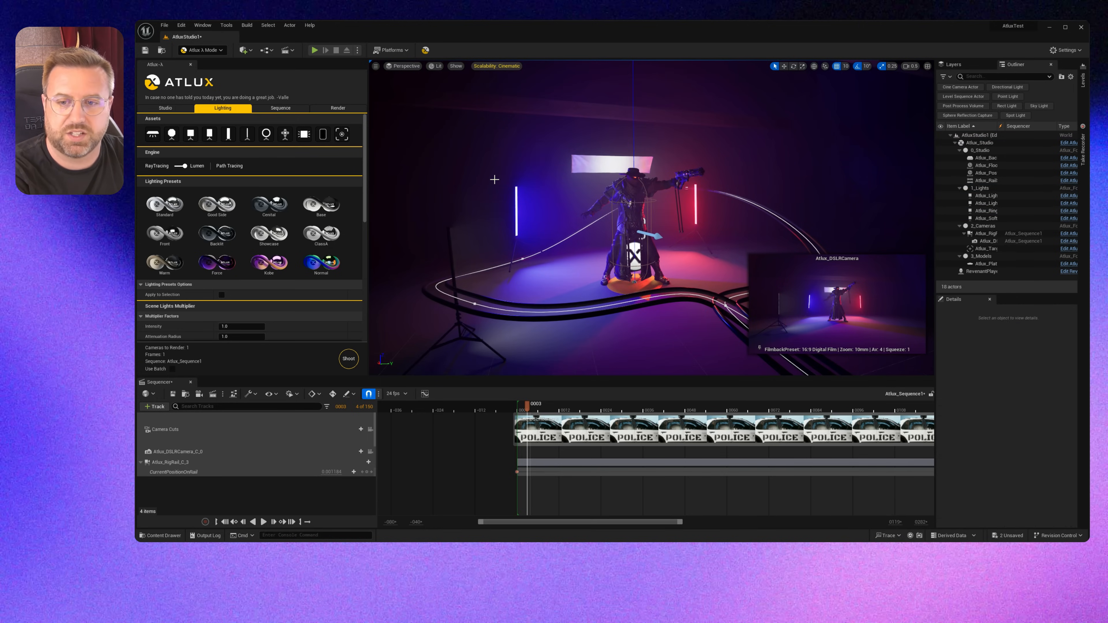
pyautogui.press('g')
pyautogui.press('w')
pyautogui.moveTo(494, 179)
pyautogui.mouseDown(button='right')
pyautogui.moveTo(567, 183)
pyautogui.moveTo(502, 175)
pyautogui.mouseUp(button='right')
pyautogui.press('s')
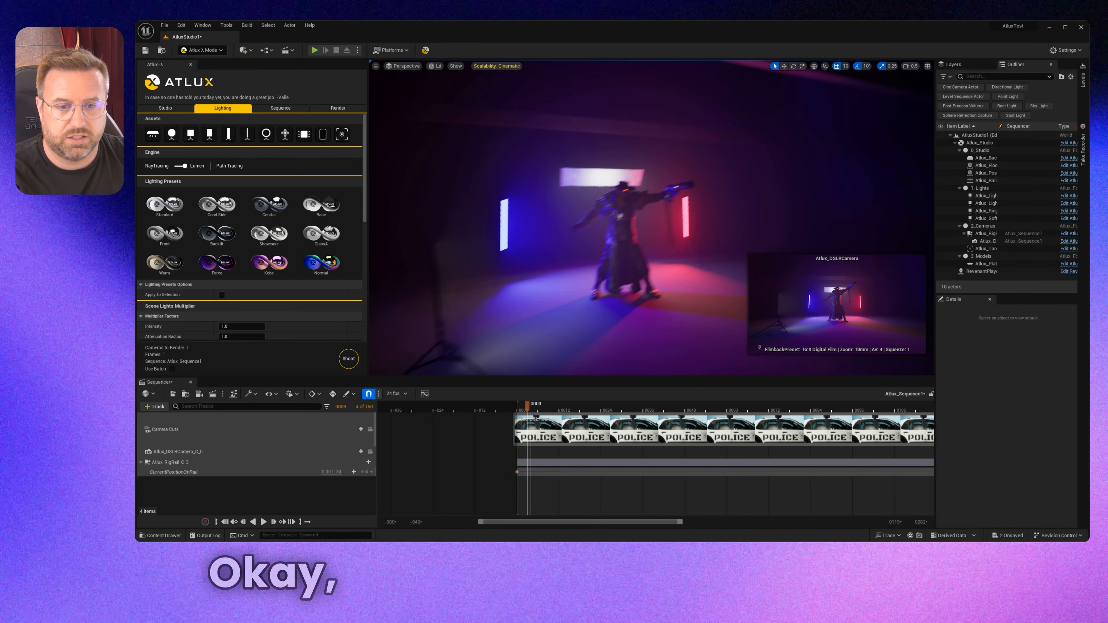
pyautogui.moveTo(581, 198); pyautogui.dragTo(575, 198, button='right')
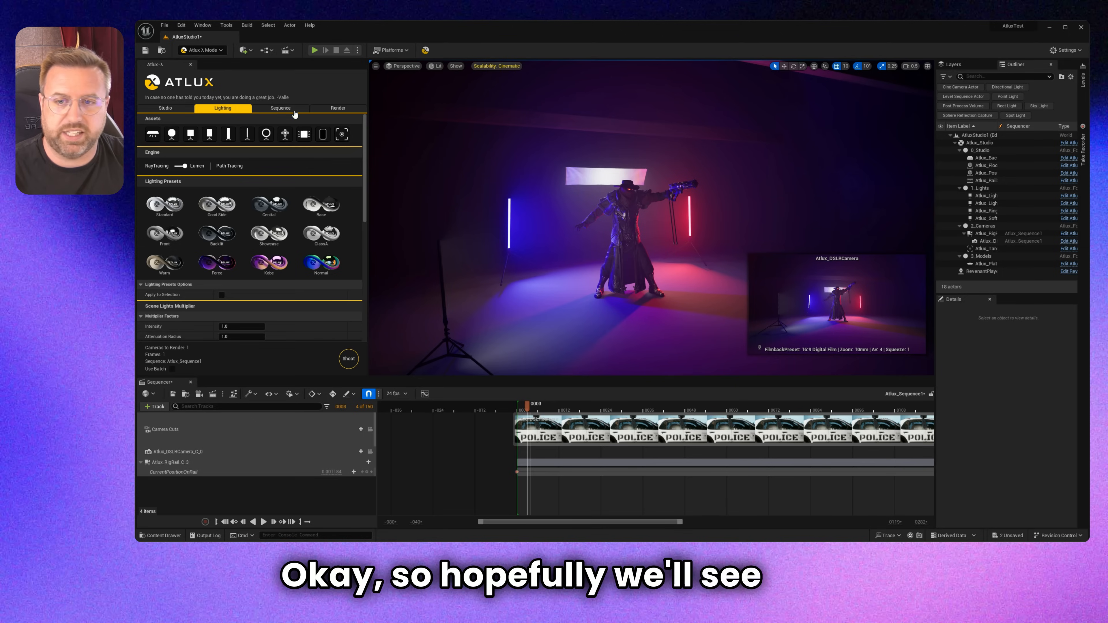
# Review the file format, other options and render passes, apply the Sequence output preset, and start the render
pyautogui.click(338, 108)
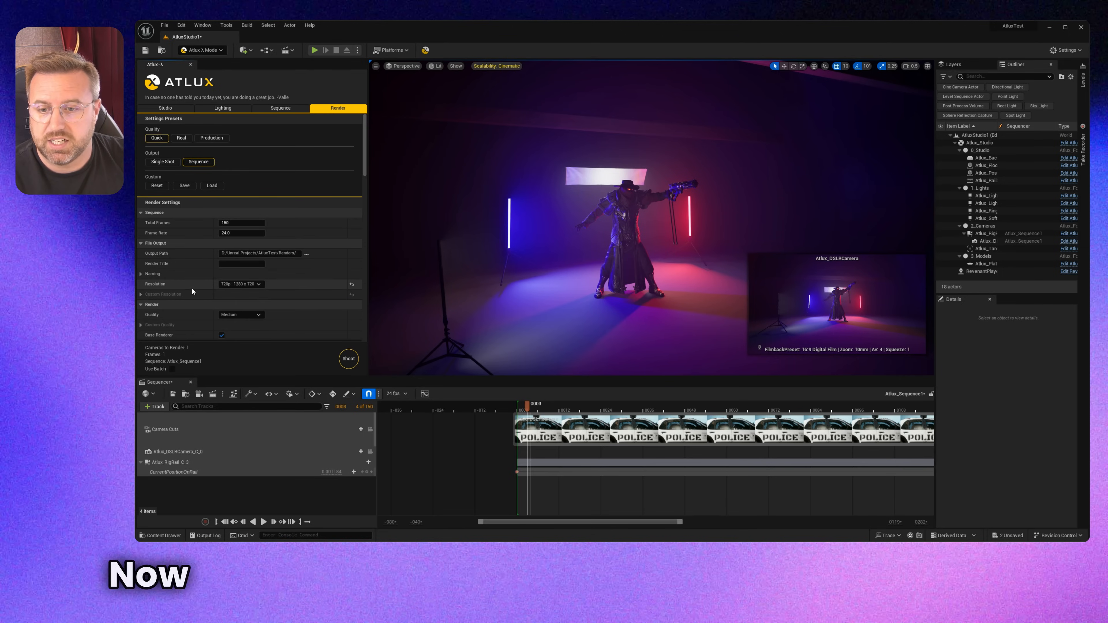
pyautogui.scroll(-3, 175, 297)
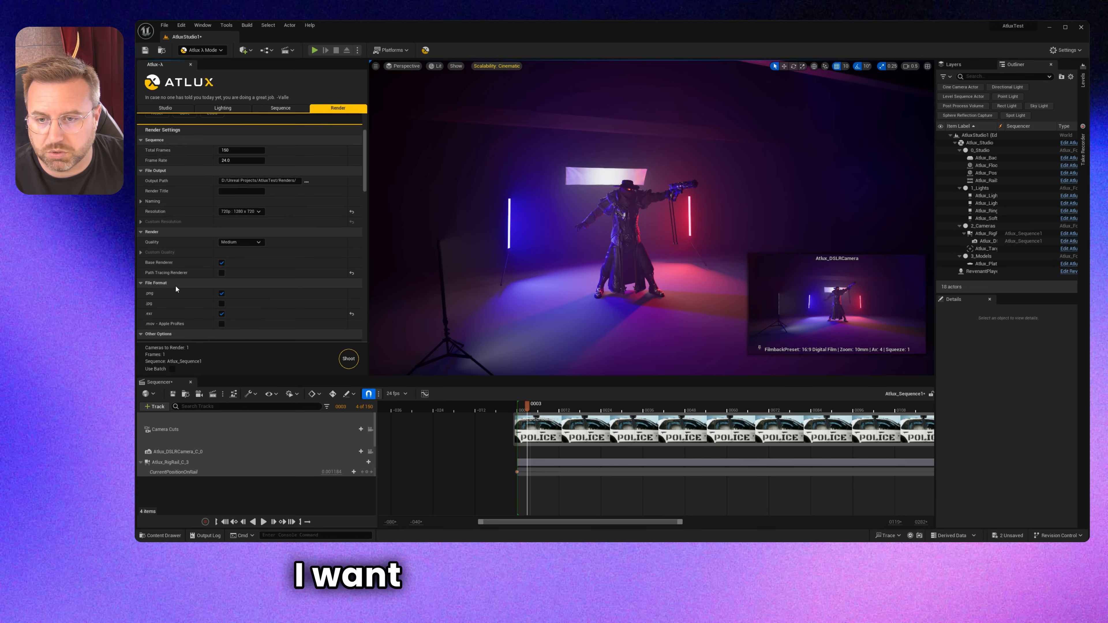
pyautogui.scroll(-2, 176, 286)
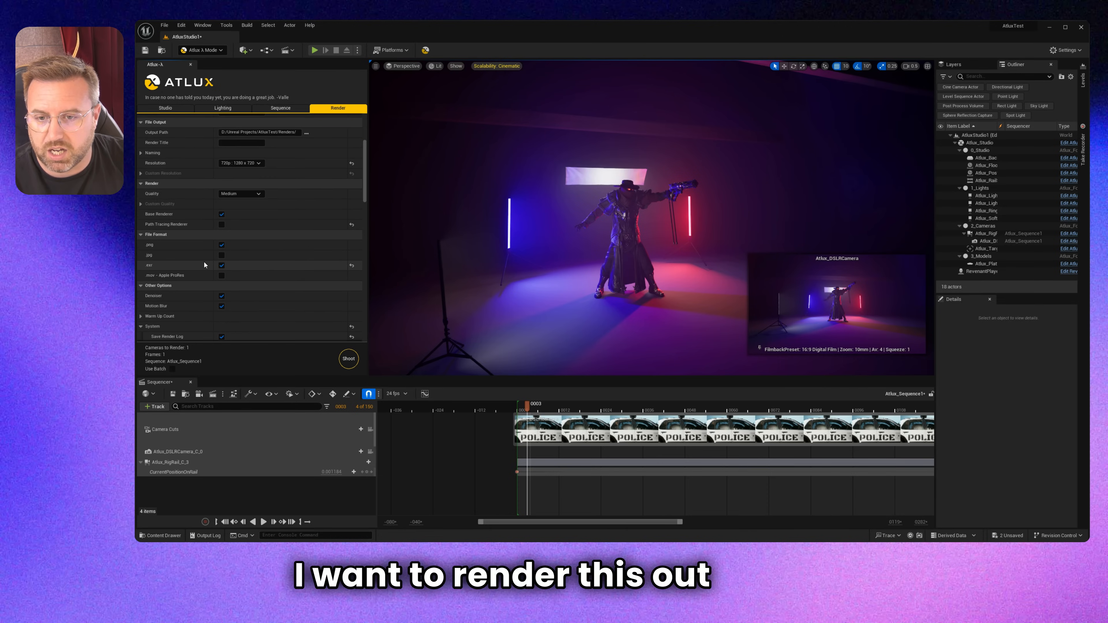
pyautogui.scroll(-2, 206, 263)
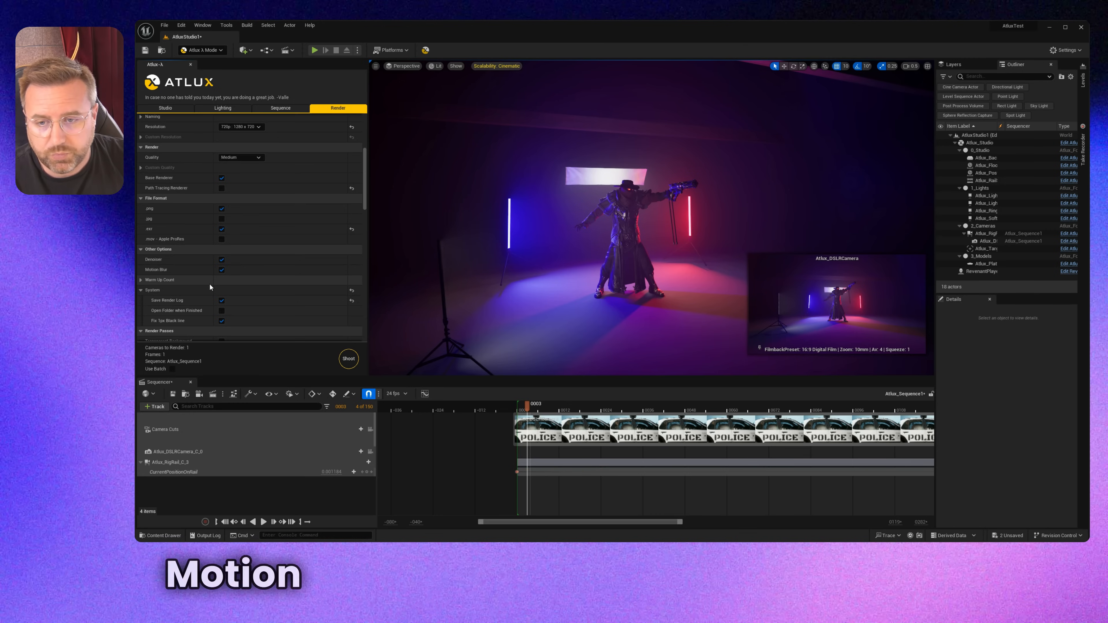
pyautogui.scroll(-4, 209, 286)
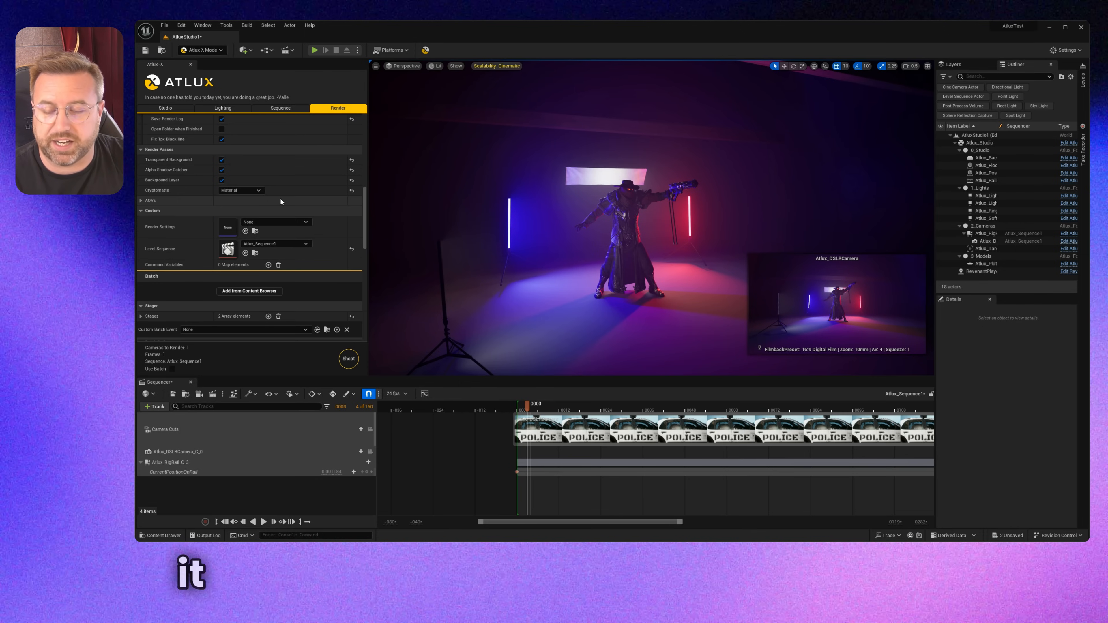
pyautogui.scroll(10, 262, 192)
pyautogui.scroll(2, 230, 176)
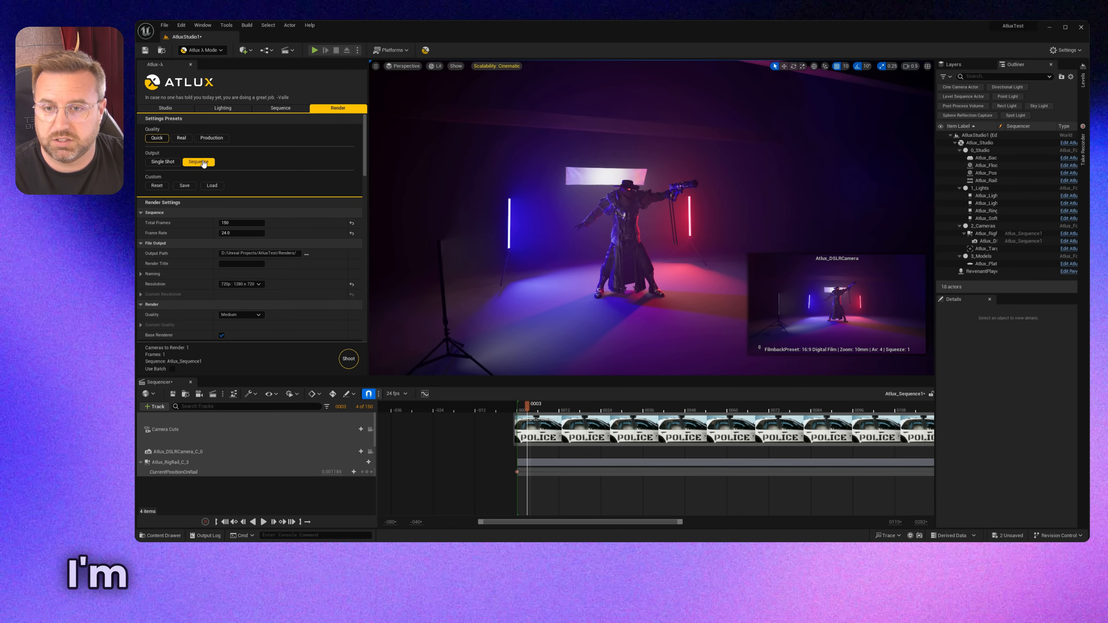
pyautogui.click(348, 360)
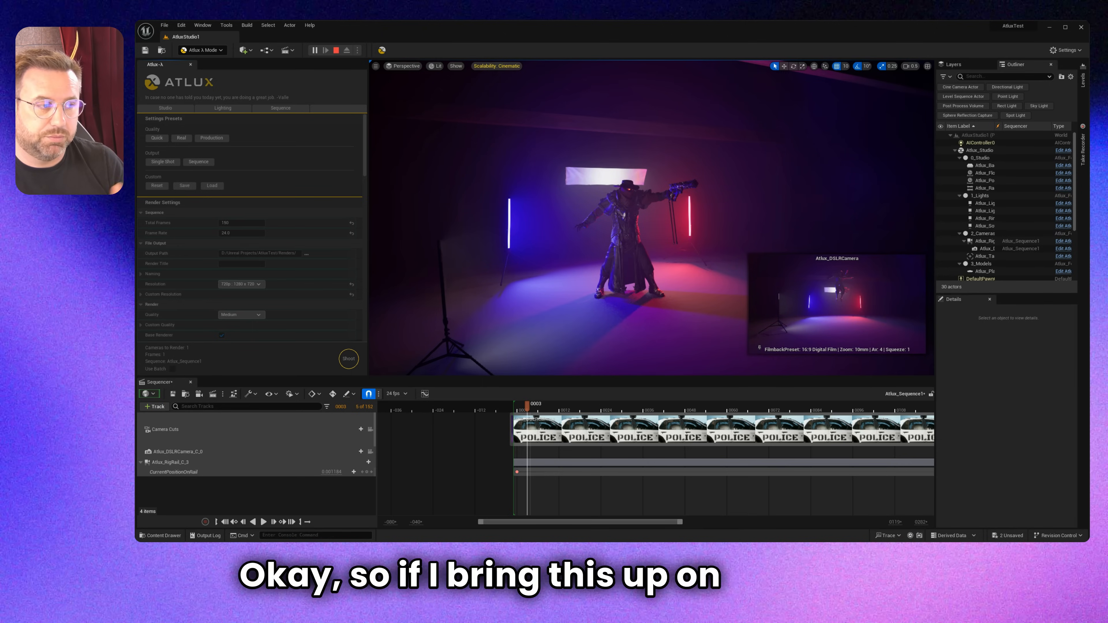
# Switch to After Effects and play the finished Revenant image sequence from the first frame
pyautogui.hotkey('alt', 'Tab')
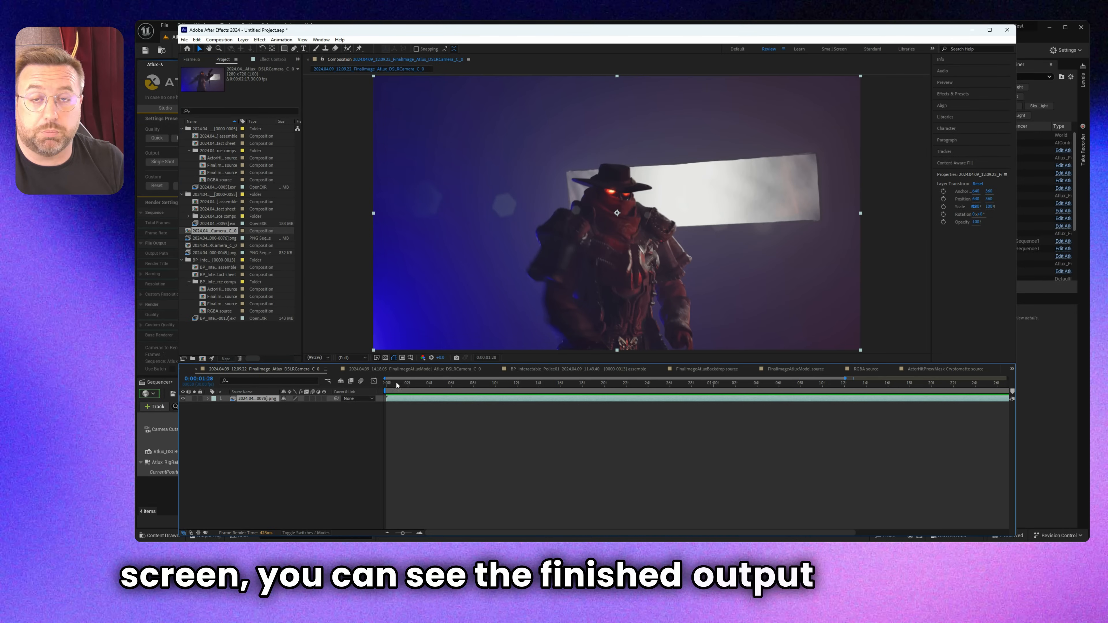
pyautogui.click(388, 383)
pyautogui.press('space')
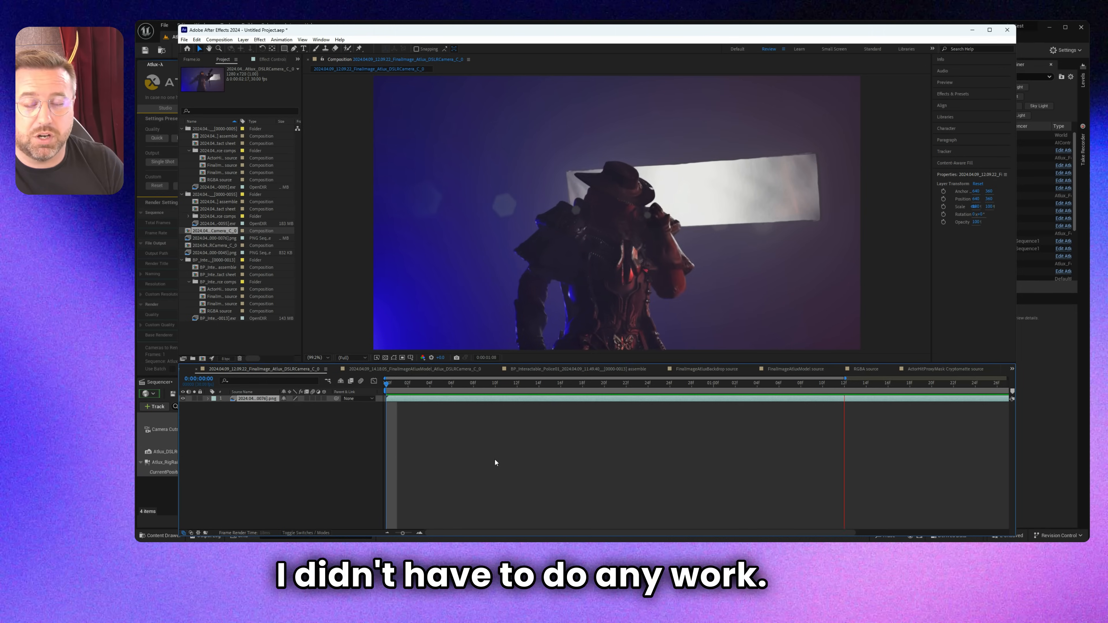
pyautogui.press('space')
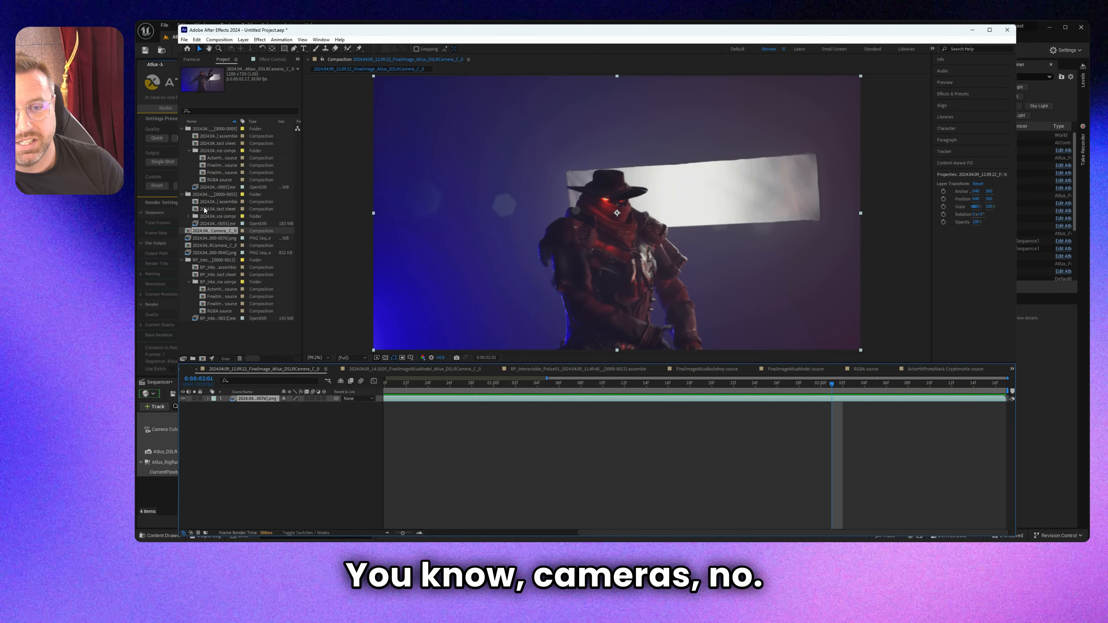
# View the character's assemble and contact sheet compositions, plus the Atlux logo's Cryptomatte, backdrop and model source compositions
pyautogui.doubleClick(214, 201)
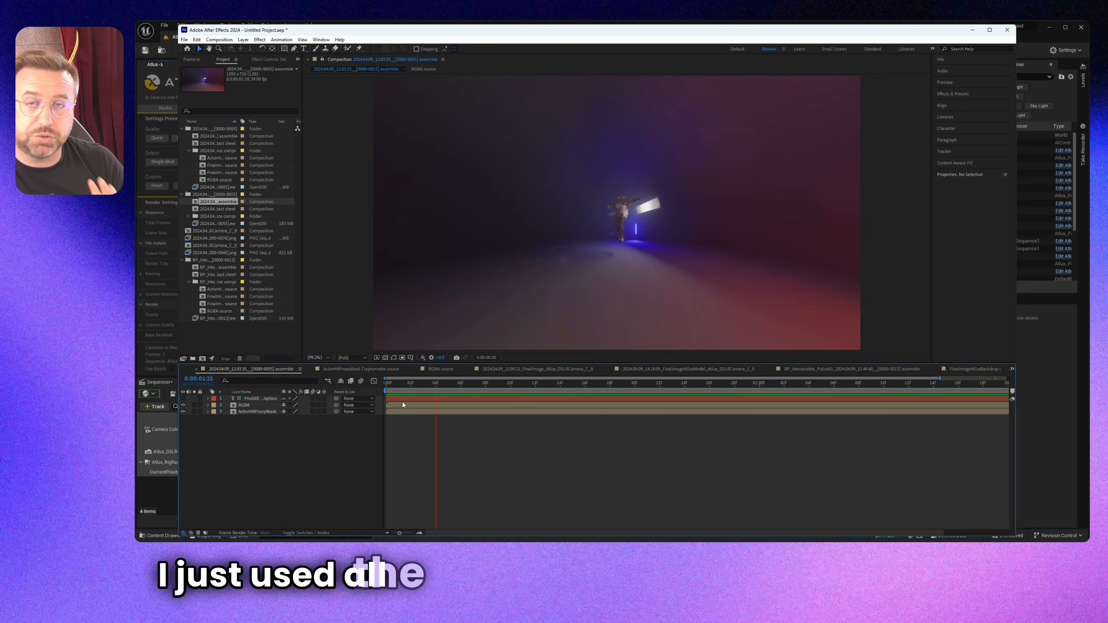
pyautogui.doubleClick(217, 209)
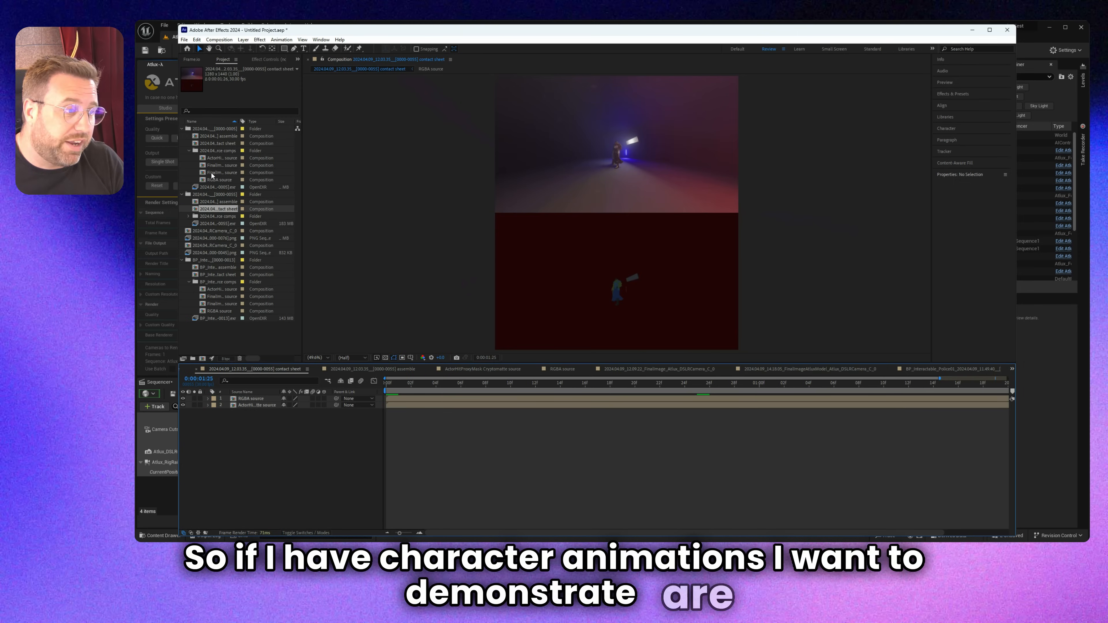
pyautogui.doubleClick(216, 158)
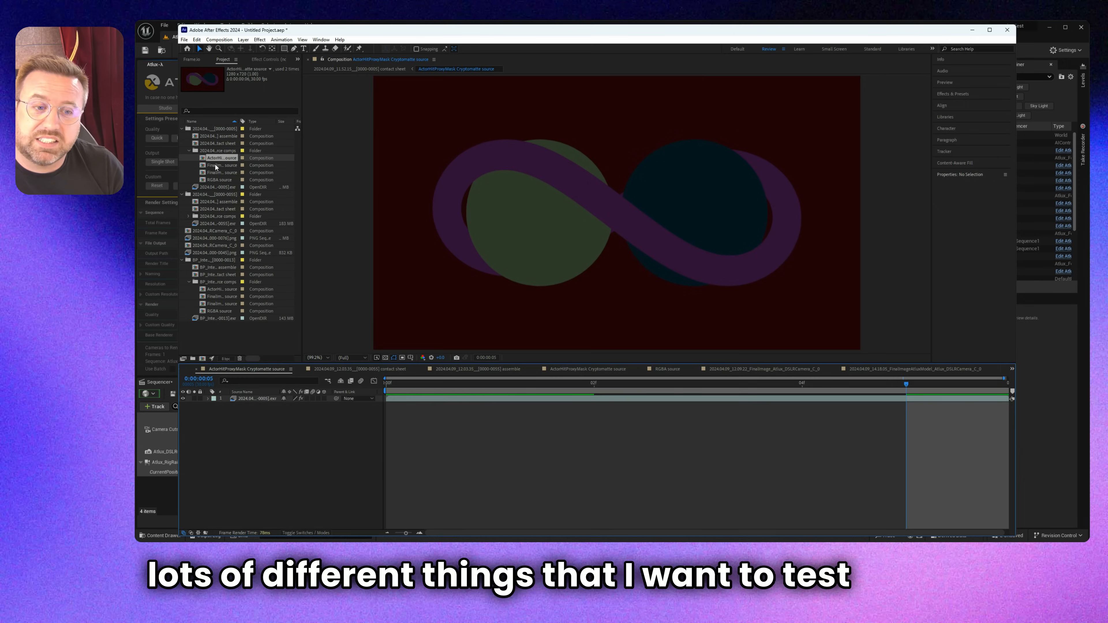
pyautogui.doubleClick(216, 165)
pyautogui.doubleClick(216, 172)
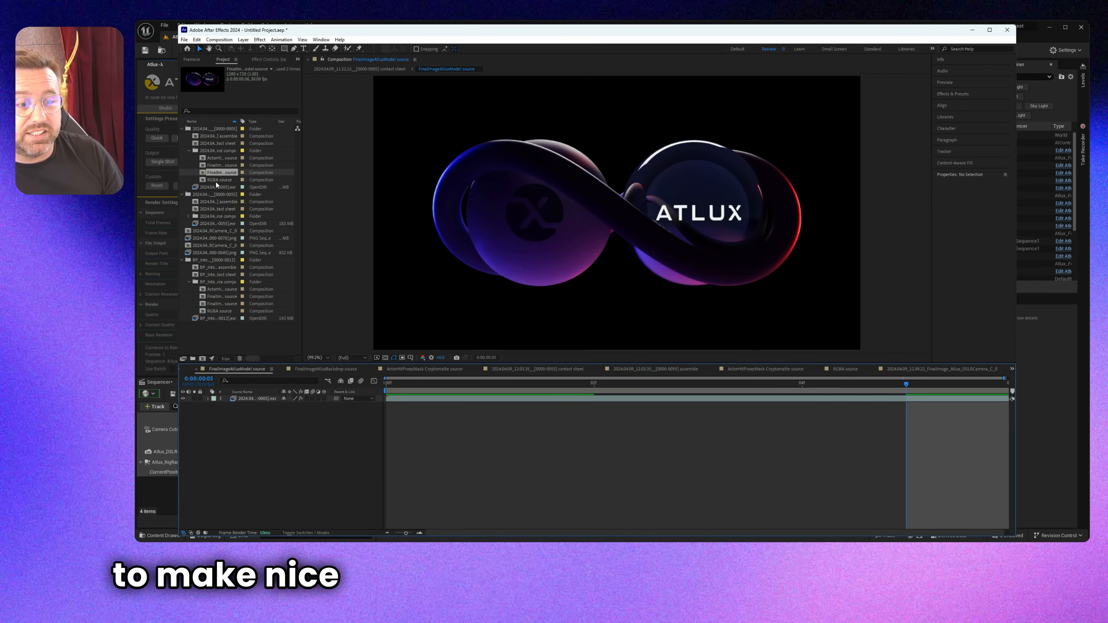
# Open the Atlux logo's RGBA source composition
pyautogui.doubleClick(217, 181)
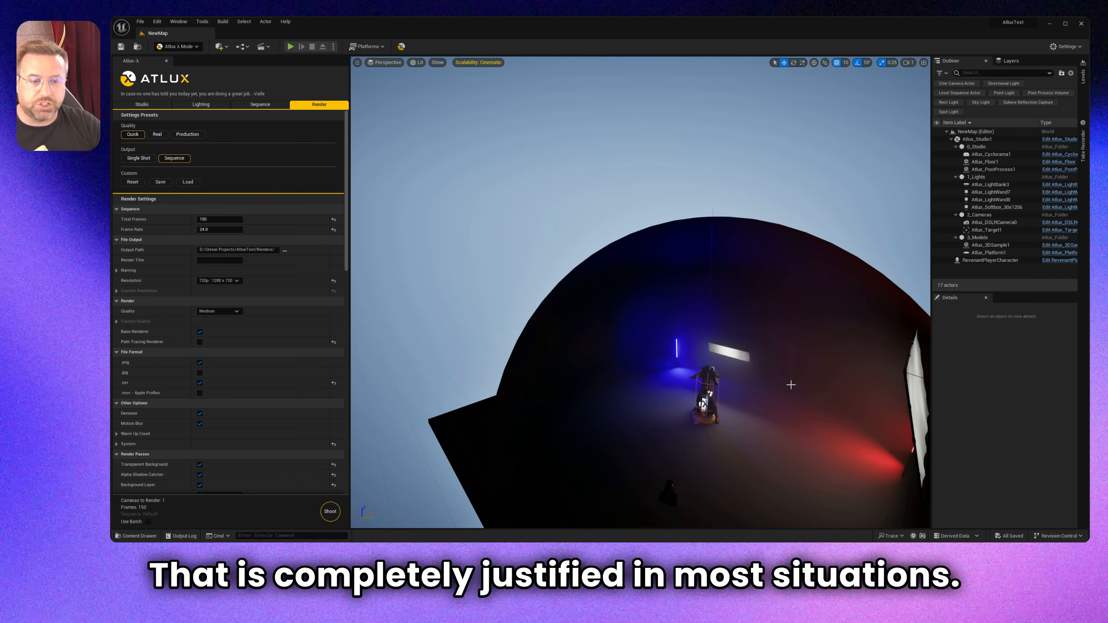
# Switch back to Unreal Editor and delete the RevenantPlayerCharacter and Atlux_3DSample1 actors from the scene
pyautogui.moveTo(766, 327); pyautogui.dragTo(767, 362, button='right')
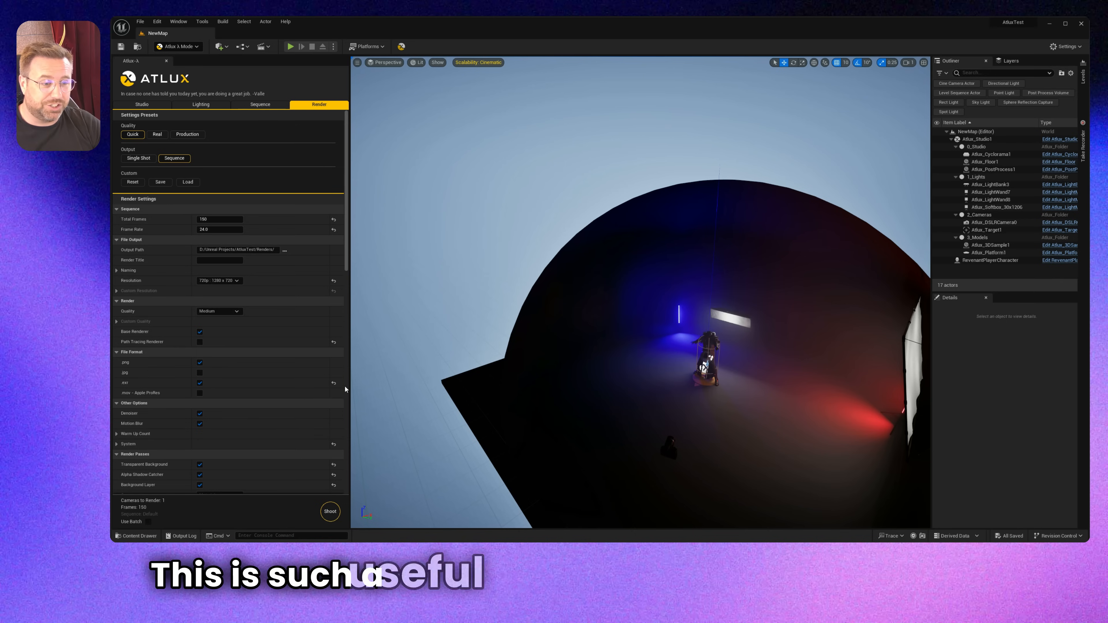
pyautogui.click(972, 261)
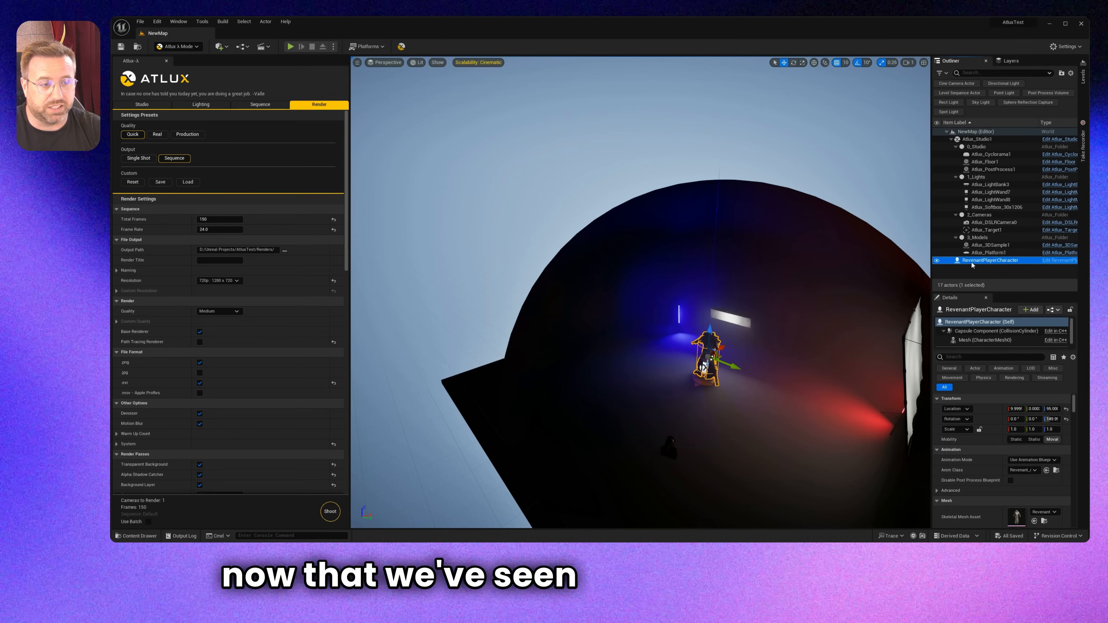
pyautogui.press('Delete')
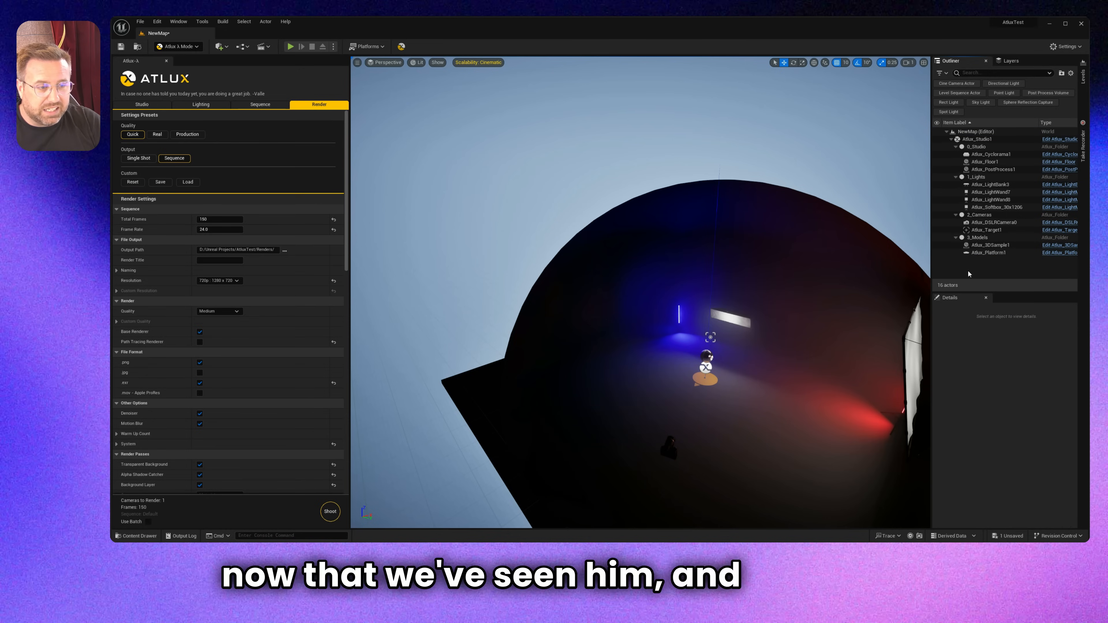
pyautogui.click(988, 246)
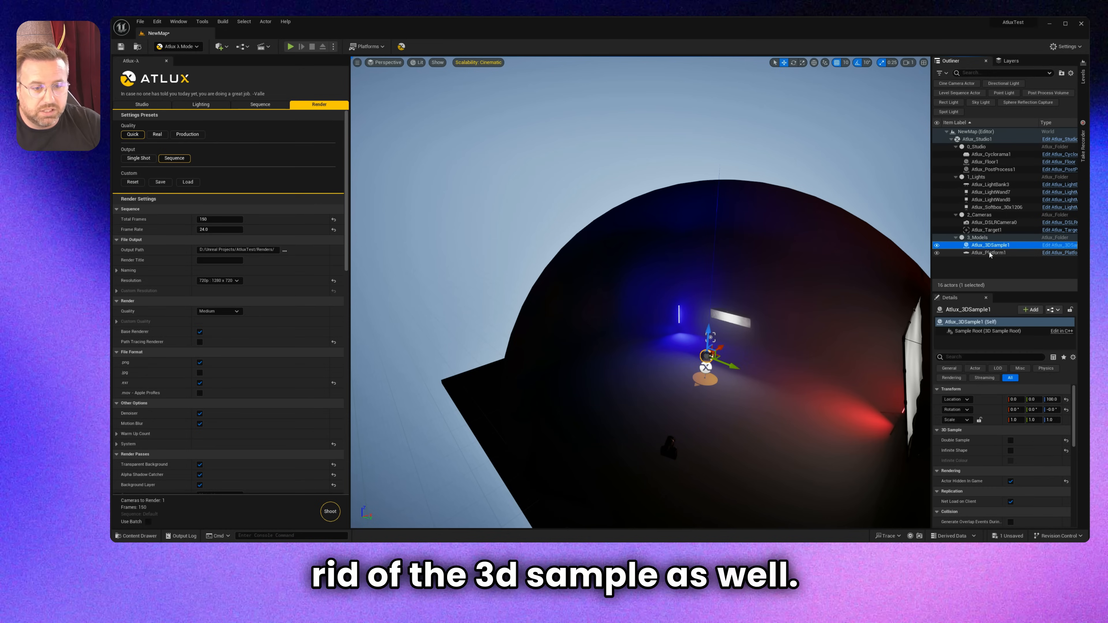
pyautogui.press('Delete')
# Load the Light Box studio preset and delete its 3D sample model
pyautogui.scroll(-5, 245, 405)
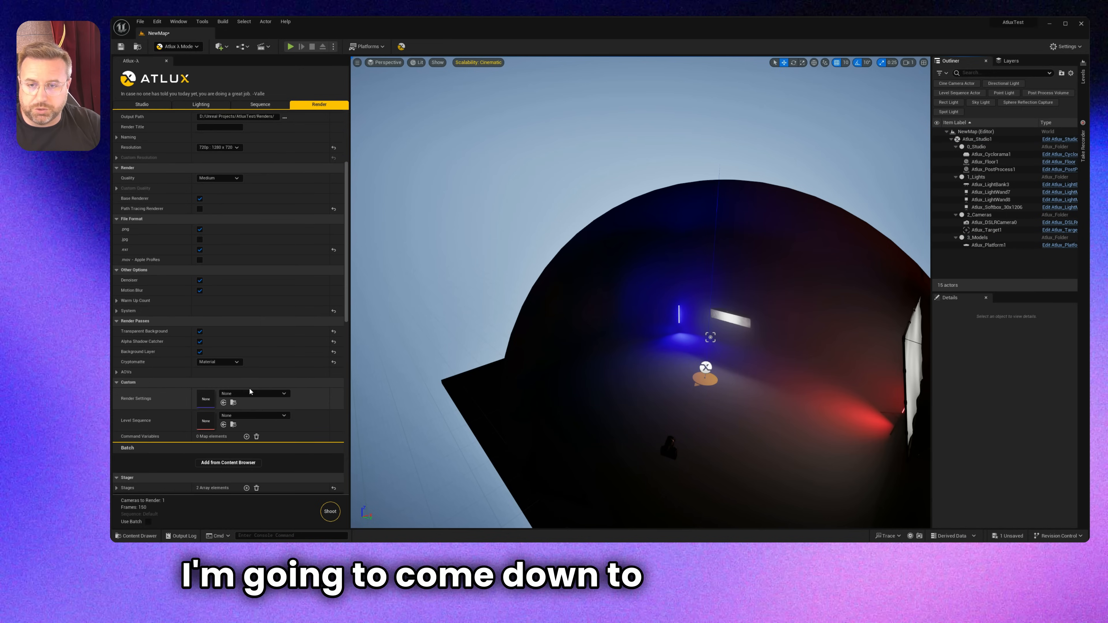
pyautogui.click(142, 104)
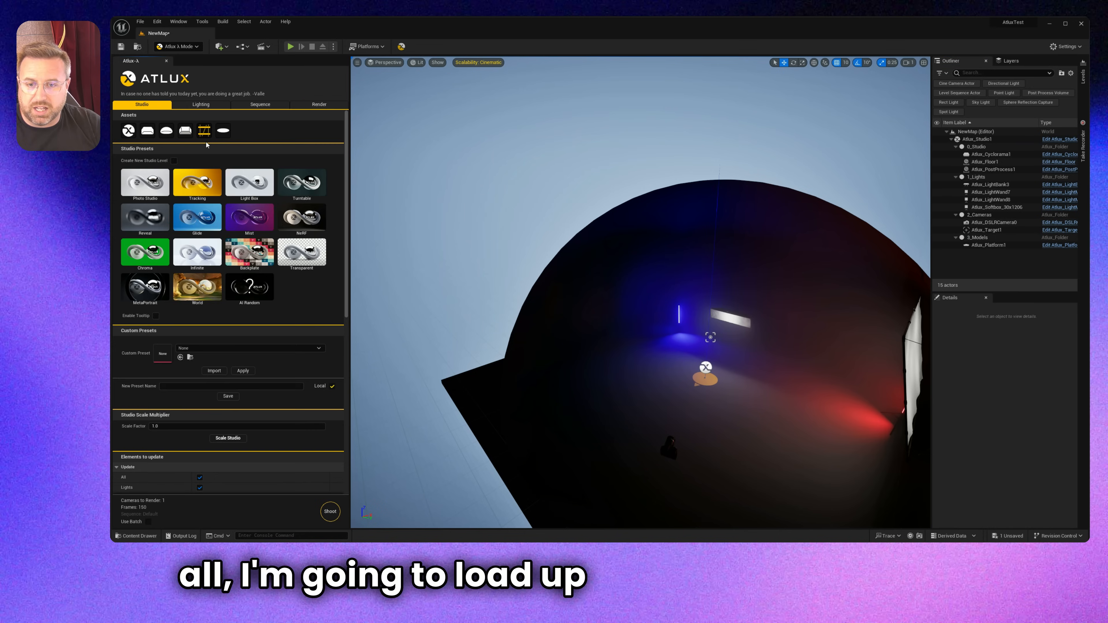
pyautogui.click(247, 186)
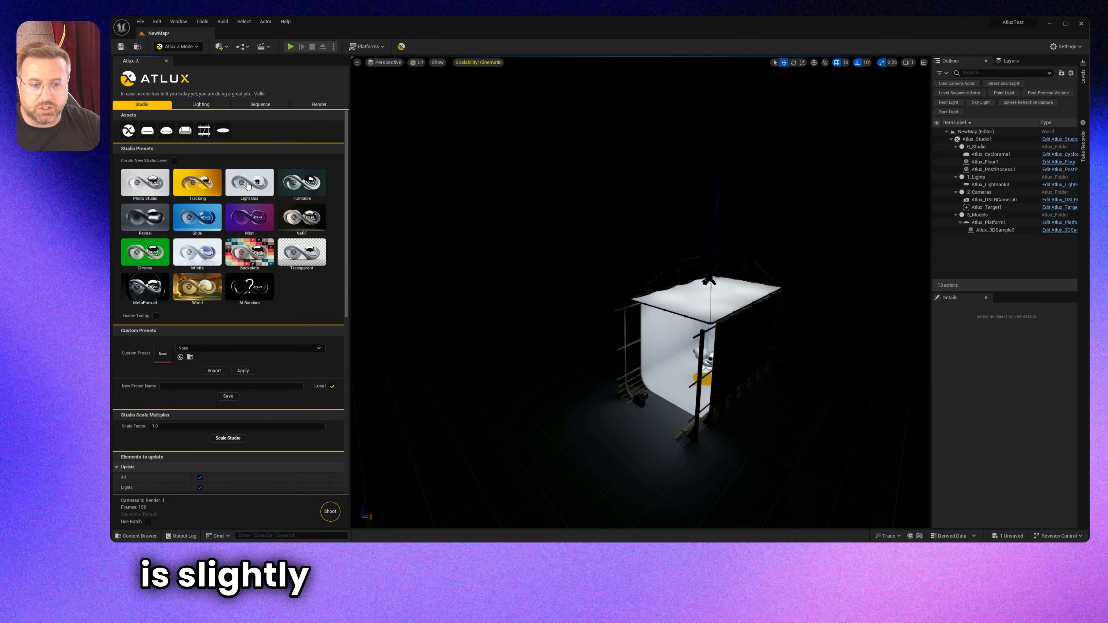
pyautogui.moveTo(641, 292); pyautogui.dragTo(689, 369, button='right')
pyautogui.click(696, 333)
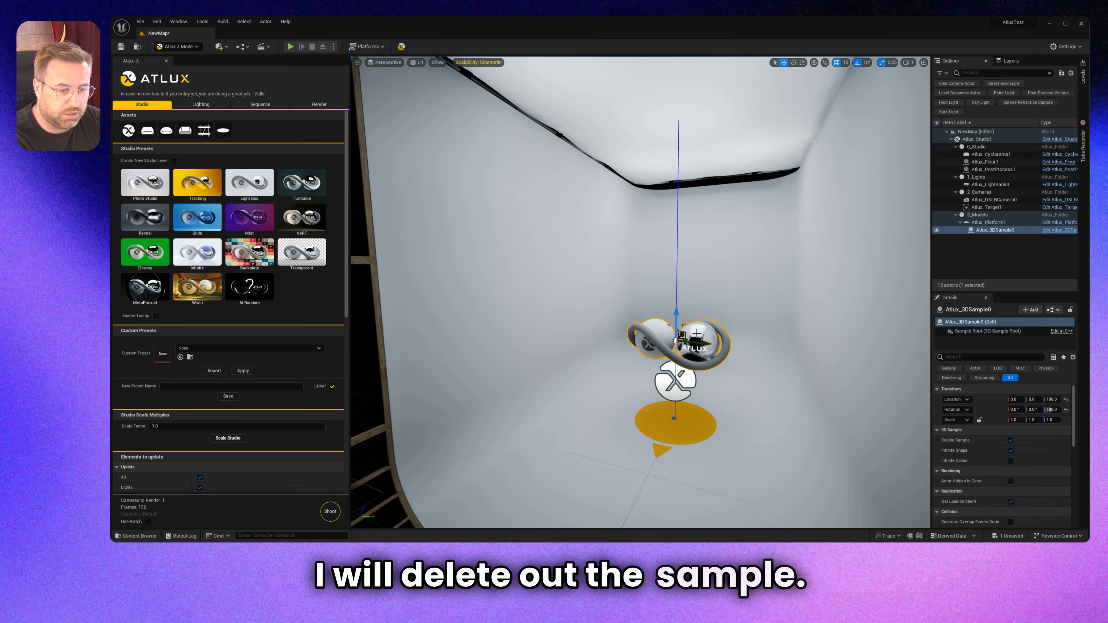
pyautogui.press('Delete')
pyautogui.scroll(-10, 633, 333)
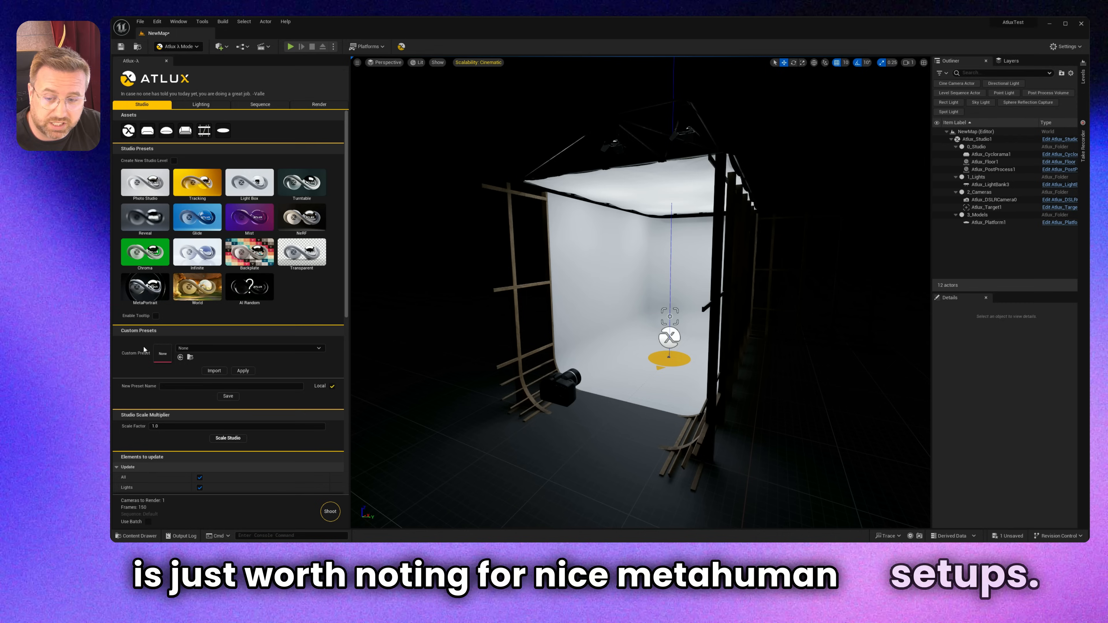
# Review the first batch stage in the render settings and enable Use Batch
pyautogui.click(311, 106)
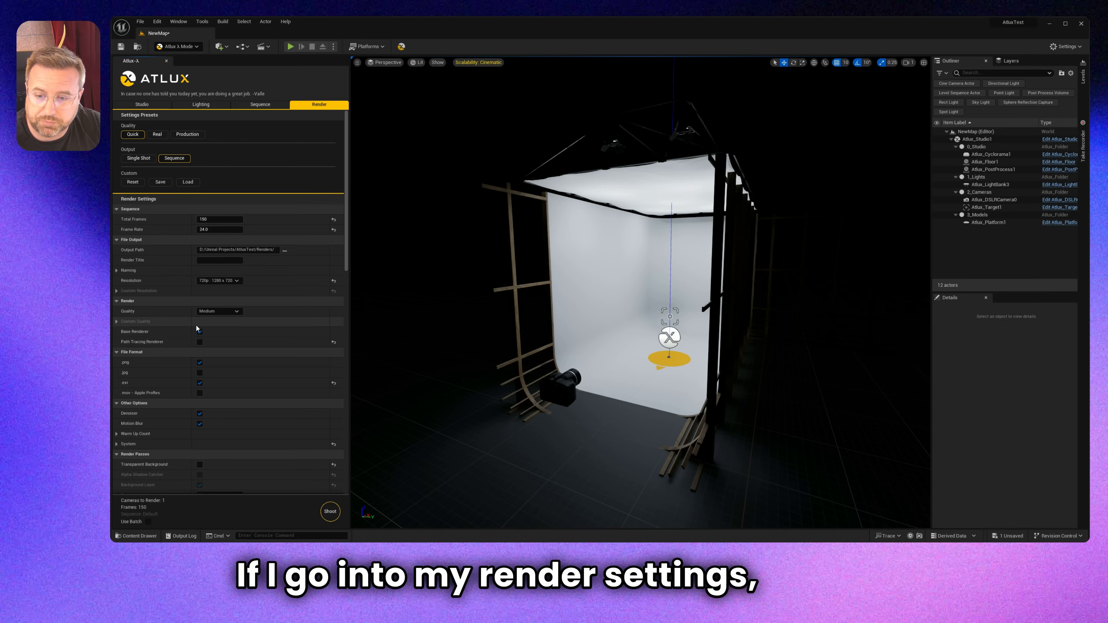
pyautogui.scroll(-15, 165, 367)
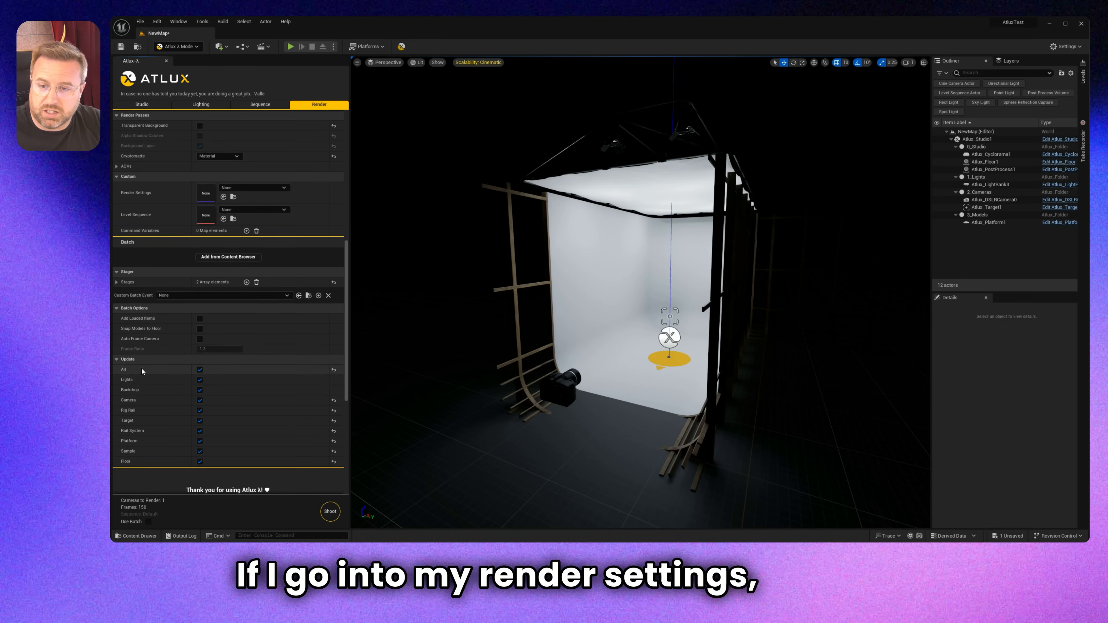
pyautogui.scroll(-4, 142, 371)
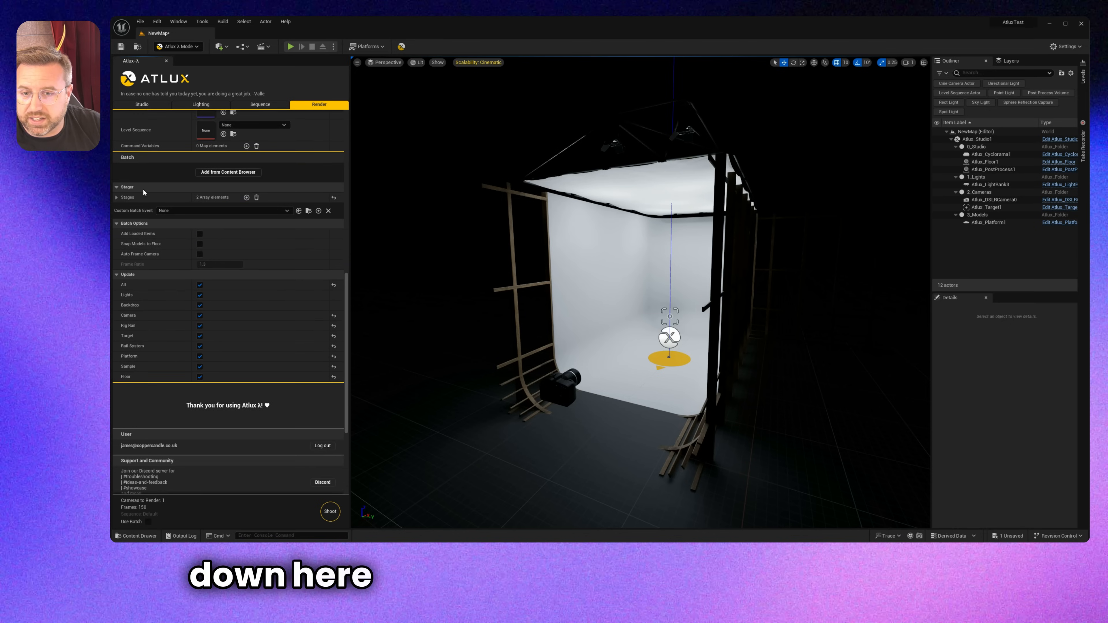
pyautogui.click(117, 196)
pyautogui.click(123, 208)
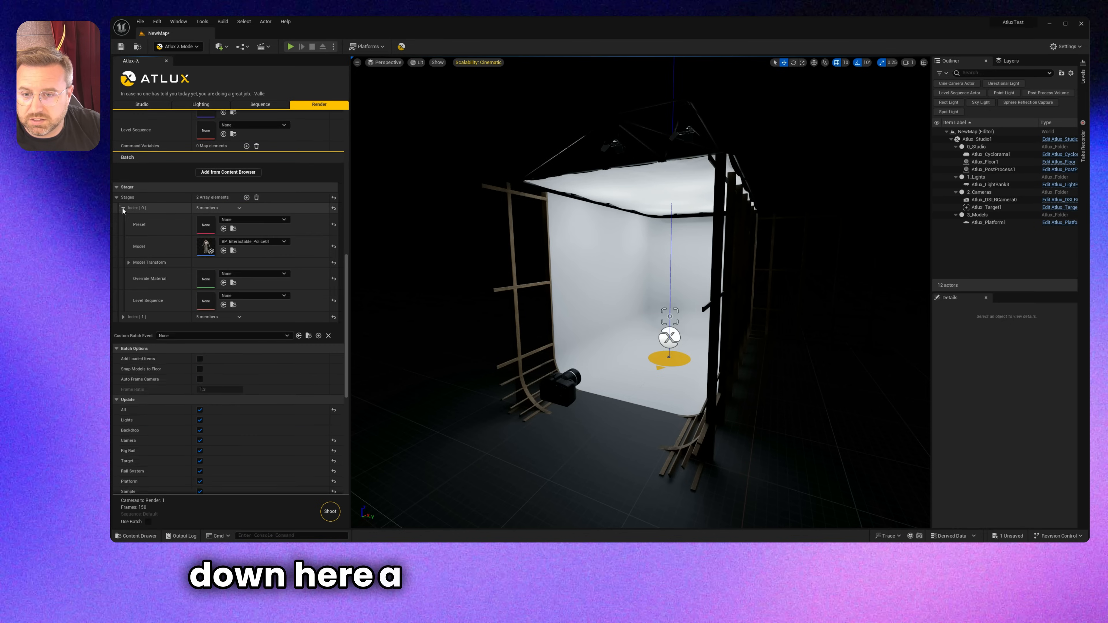
pyautogui.scroll(2, 133, 197)
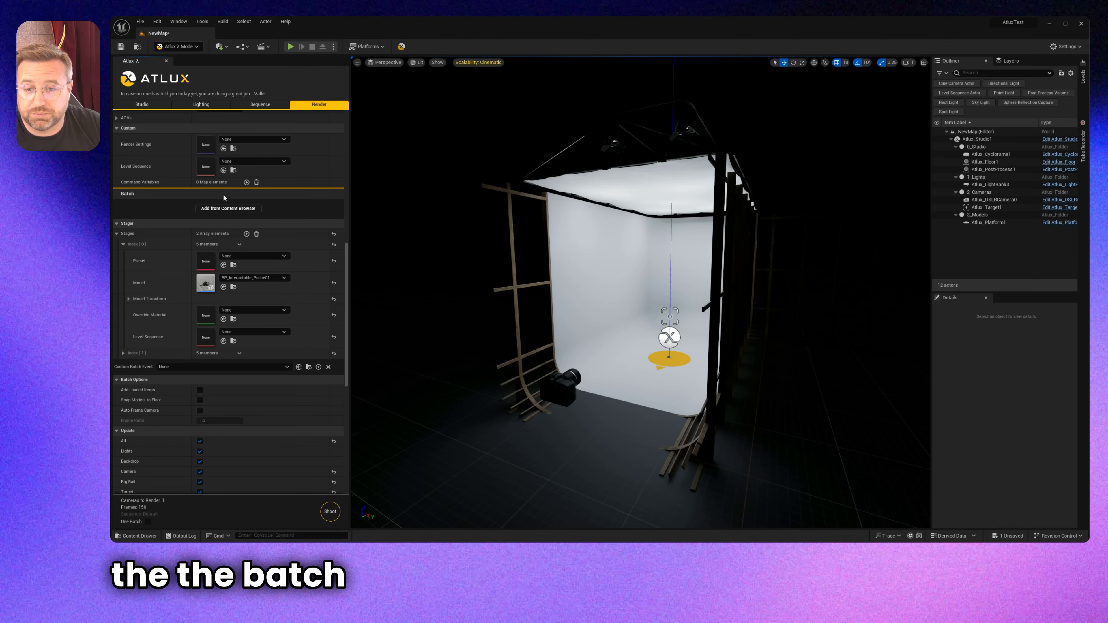
pyautogui.click(137, 244)
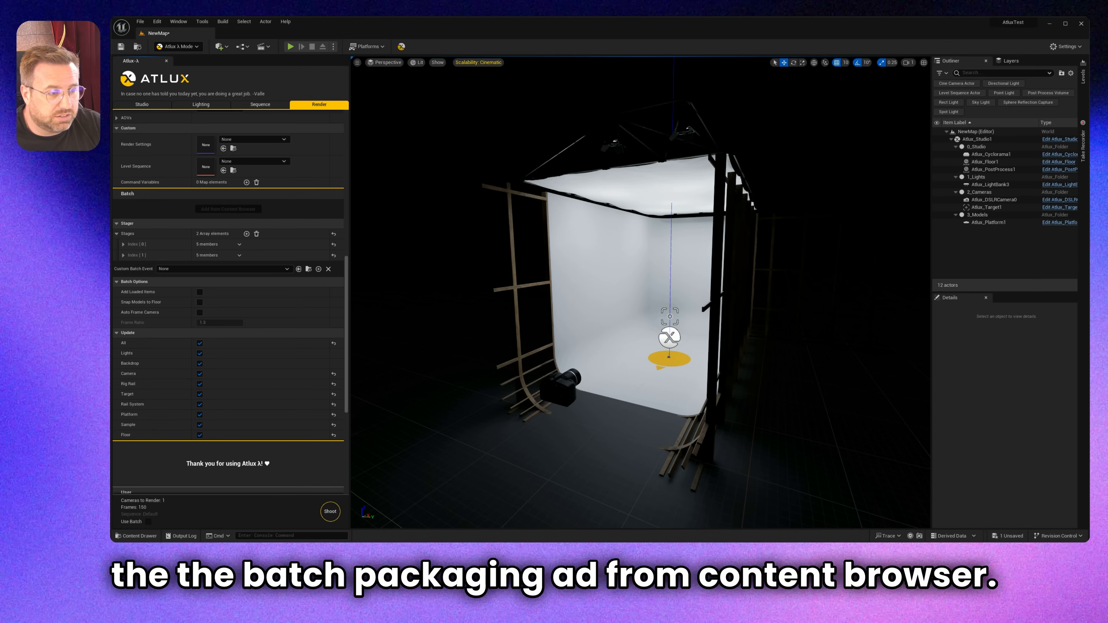
pyautogui.click(148, 522)
# Add the Revenant mesh from the Revenant character's Meshes folder to the render batch and expand its stage
pyautogui.click(137, 536)
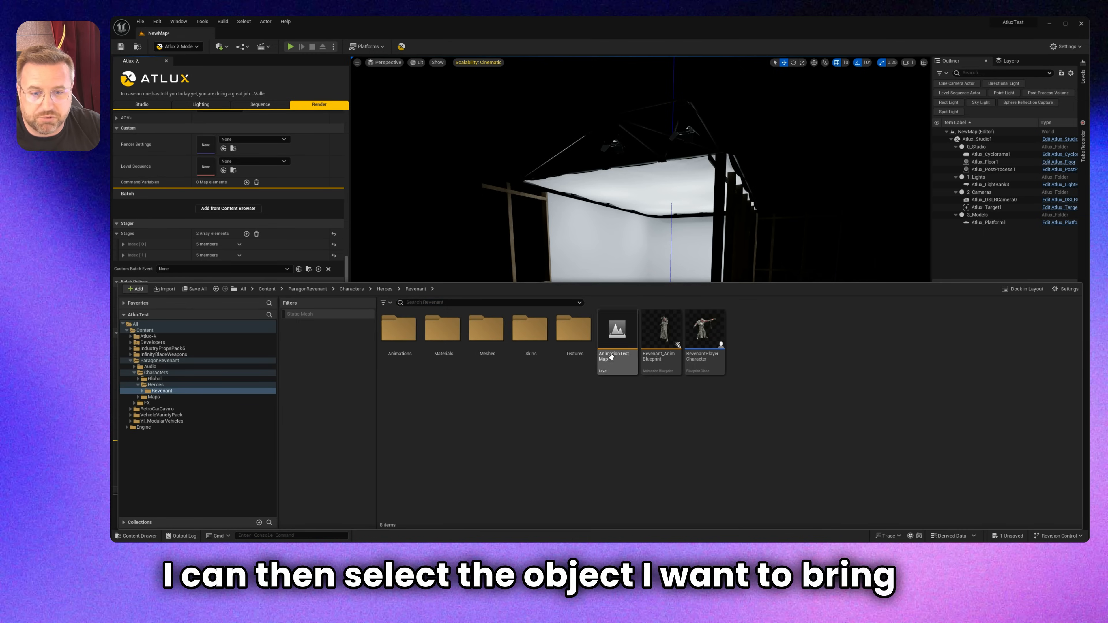
pyautogui.click(489, 329)
pyautogui.doubleClick(489, 328)
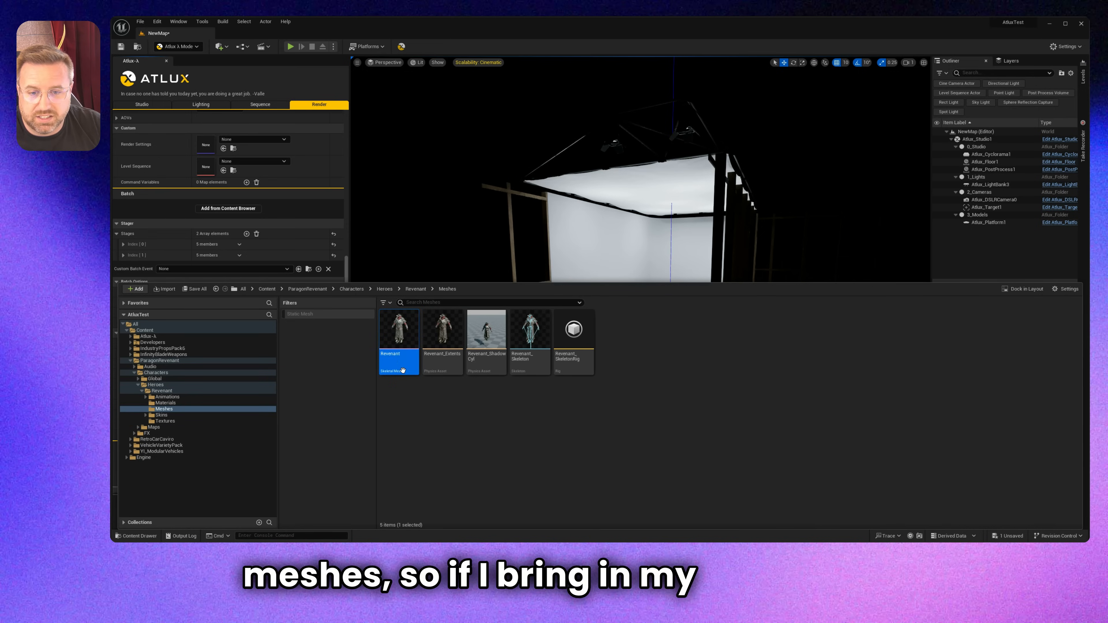
pyautogui.click(234, 209)
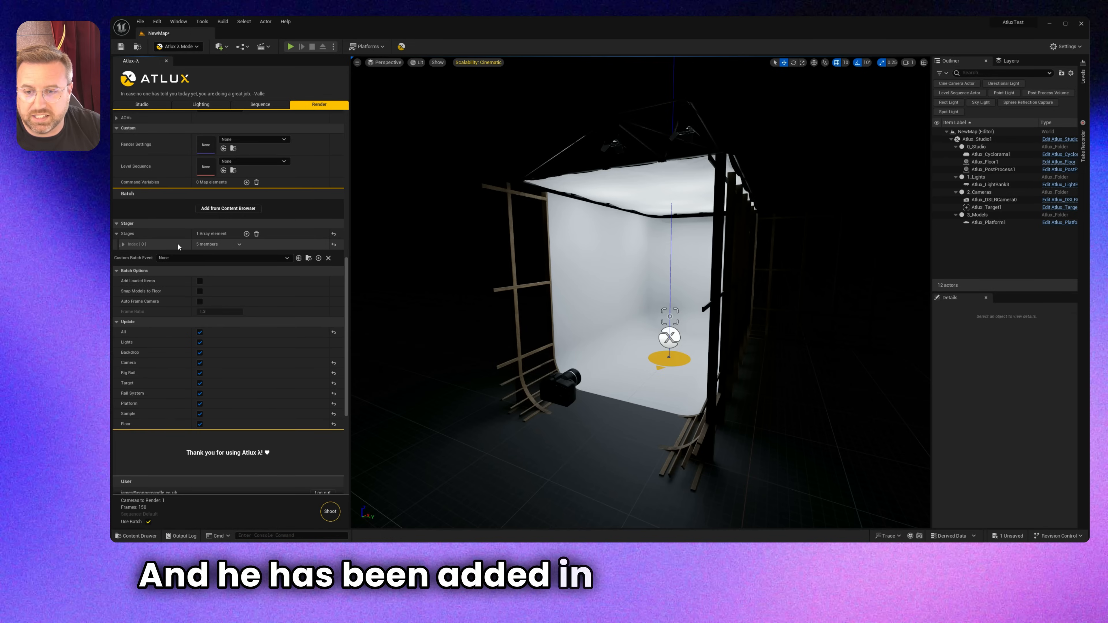
pyautogui.click(123, 245)
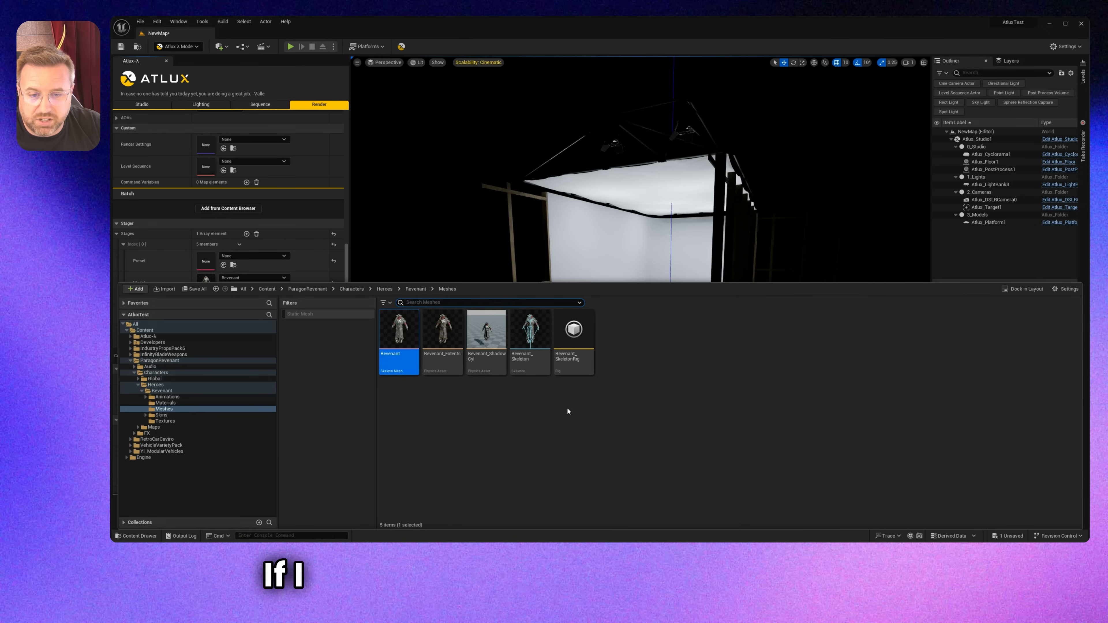
# Add all meshes from the IndustryPropsPack6 Meshes folder, SM_Barrel01 through SM_WaterTank01, to the batch and look through the stages
pyautogui.click(136, 536)
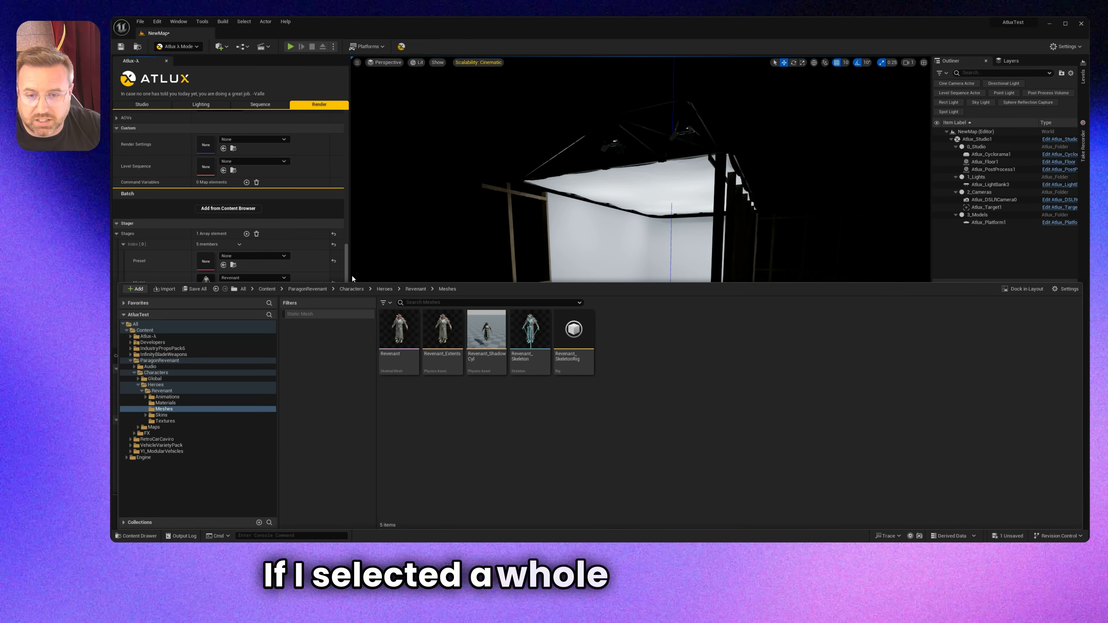
pyautogui.click(264, 289)
pyautogui.doubleClick(490, 356)
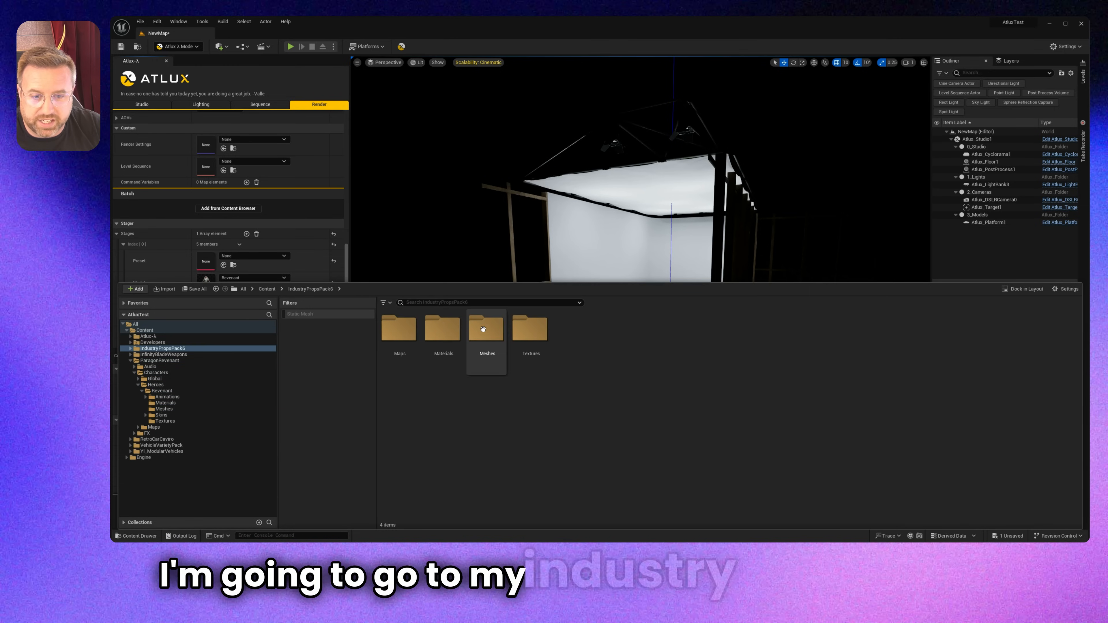
pyautogui.doubleClick(487, 344)
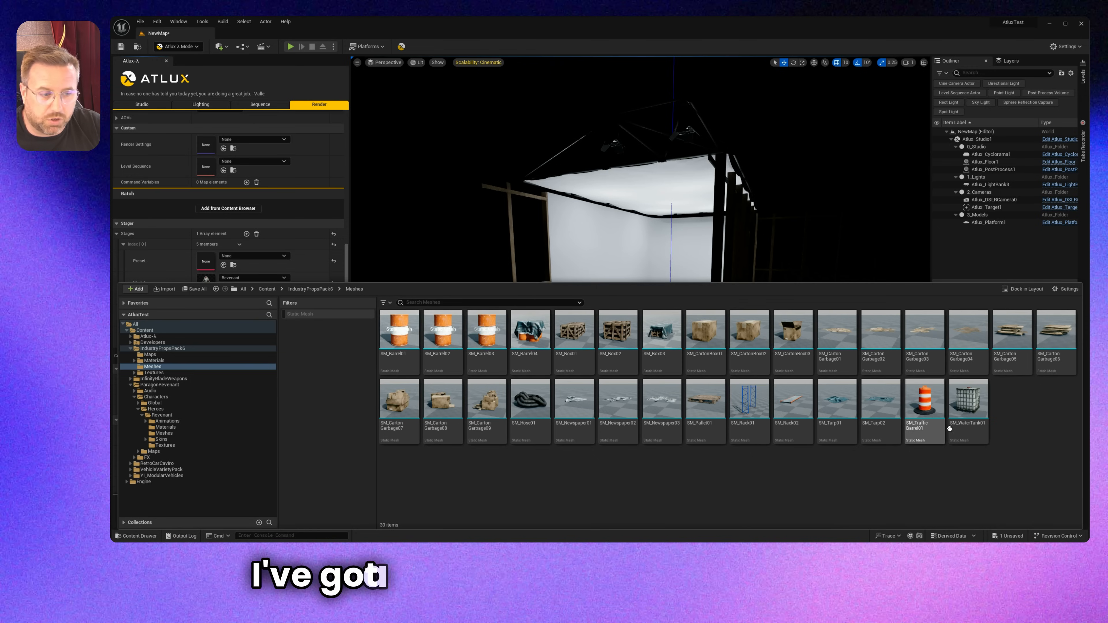
pyautogui.click(949, 408)
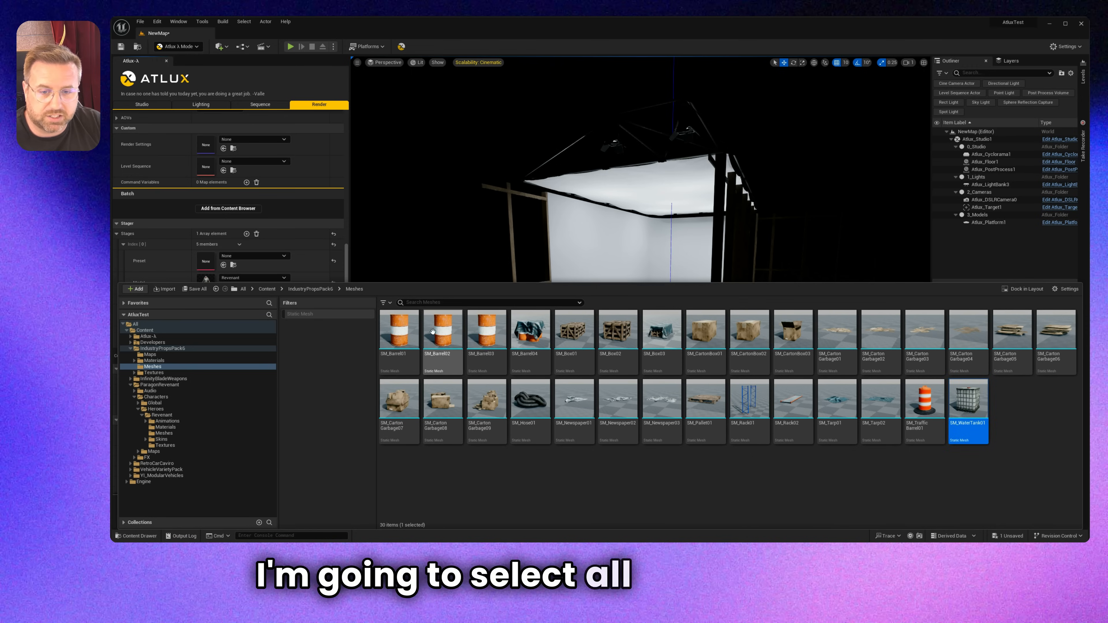
pyautogui.keyDown('shift'); pyautogui.click(393, 325); pyautogui.keyUp('shift')
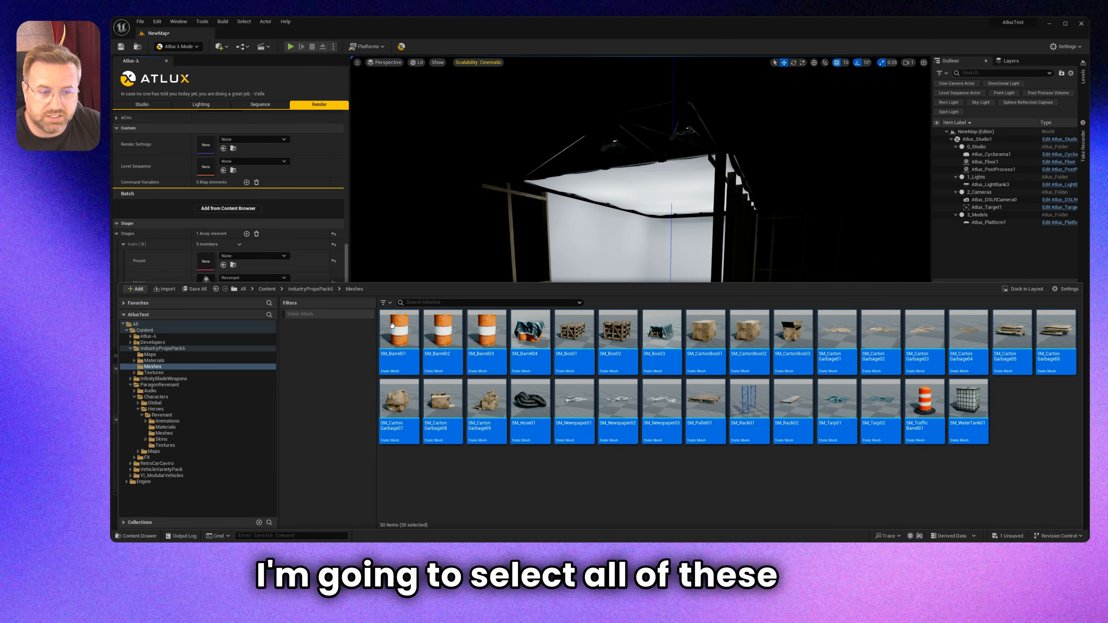
pyautogui.click(228, 209)
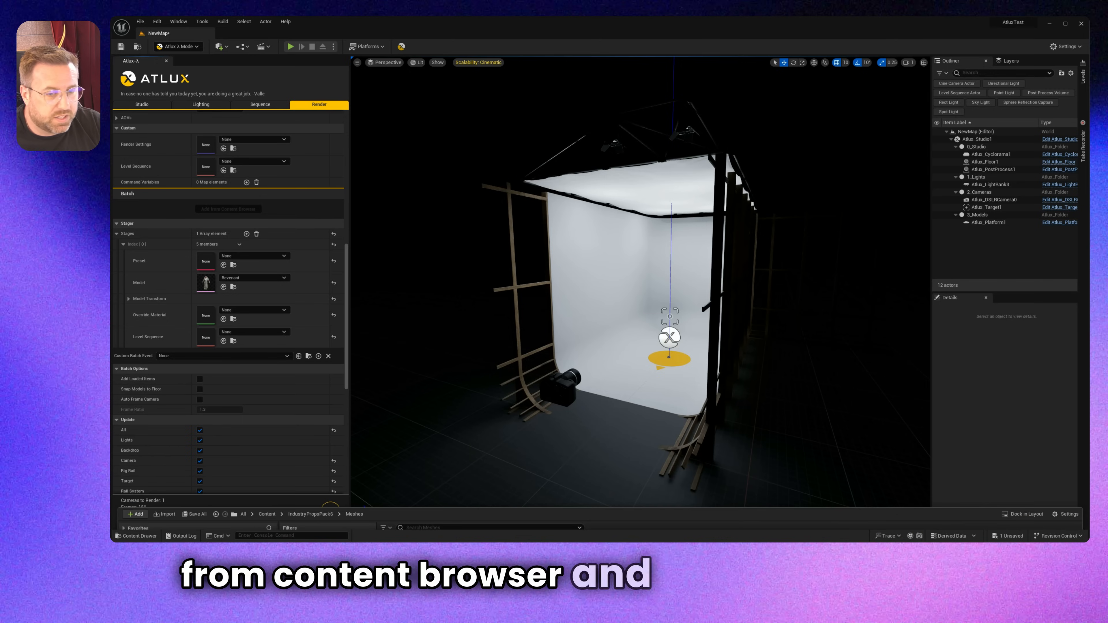
pyautogui.scroll(-3, 157, 376)
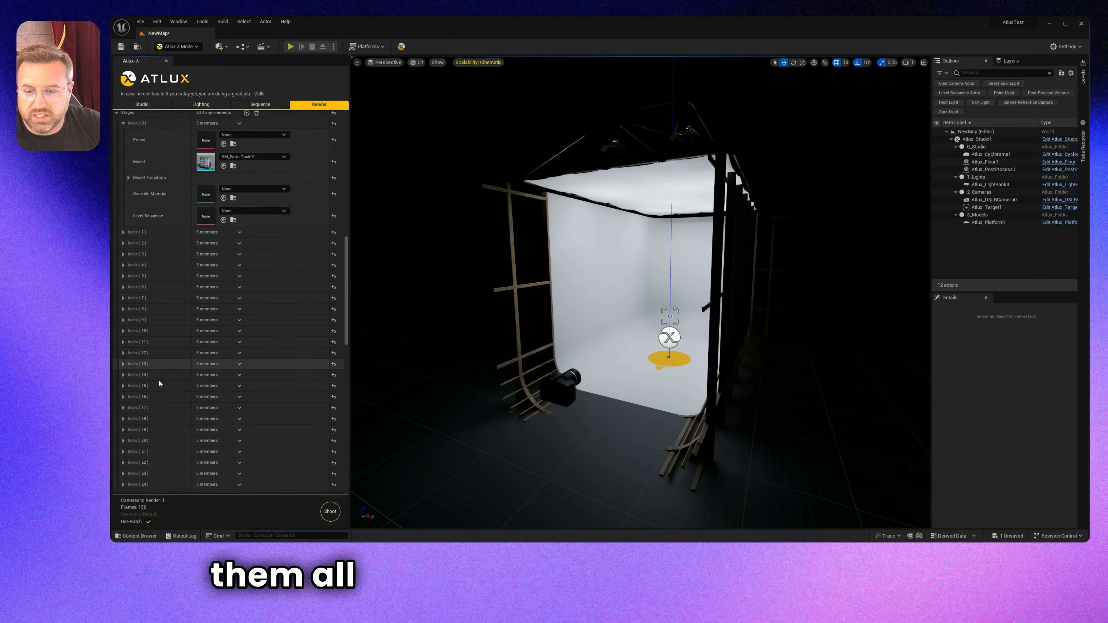
pyautogui.scroll(-5, 161, 386)
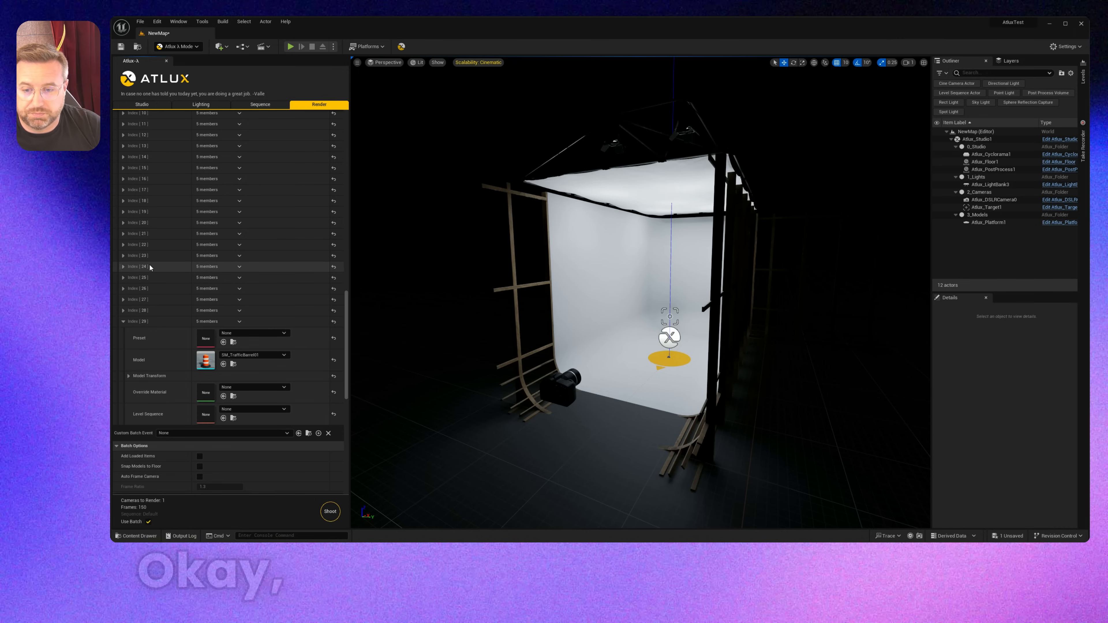
# Apply the Single Shot output preset and recheck the batch stages and the Use Batch option
pyautogui.scroll(10, 150, 262)
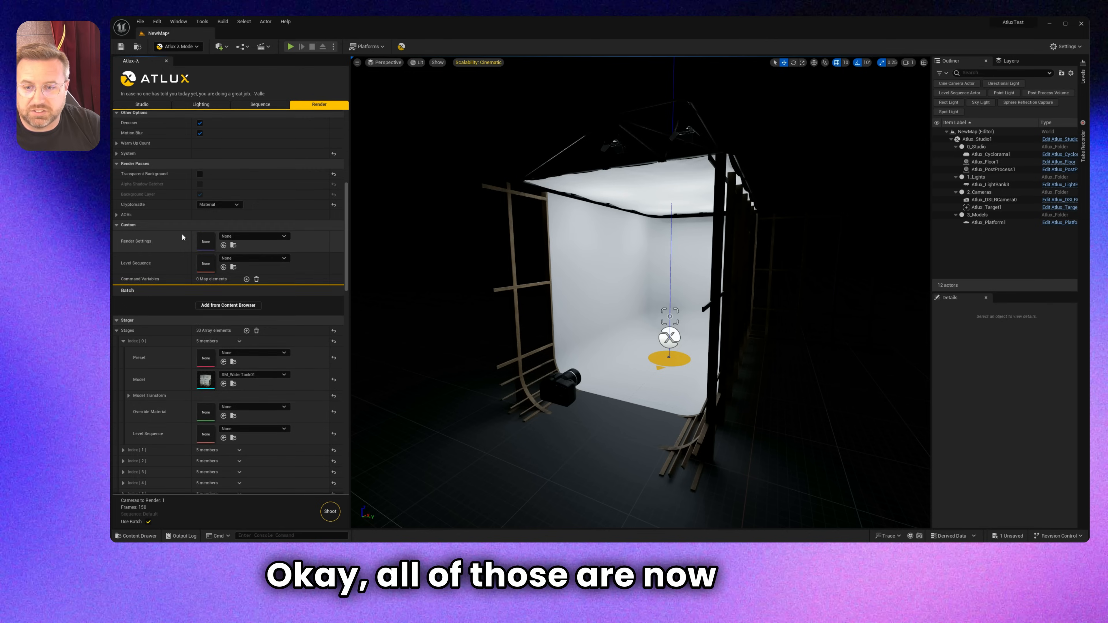
pyautogui.scroll(6, 179, 227)
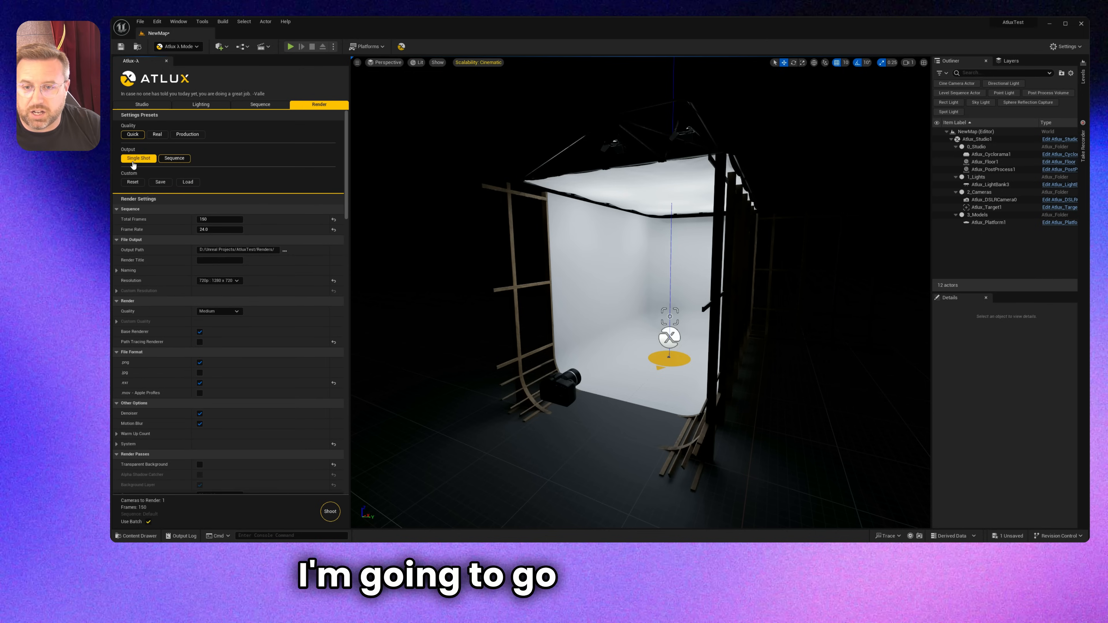
pyautogui.click(137, 159)
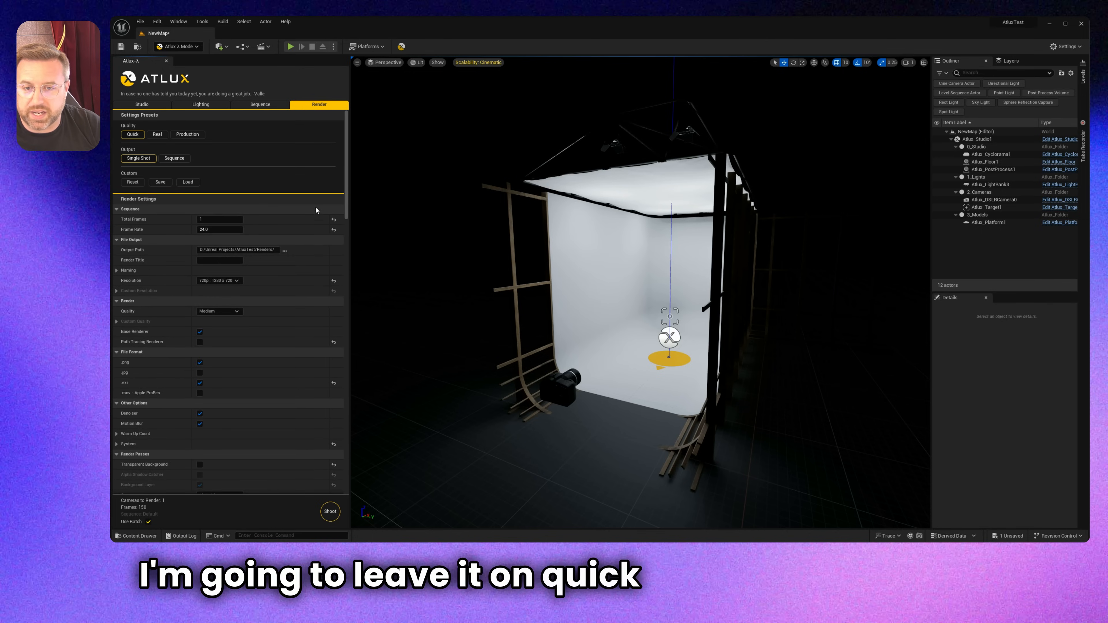
pyautogui.moveTo(345, 153); pyautogui.dragTo(333, 401)
pyautogui.scroll(-5, 333, 403)
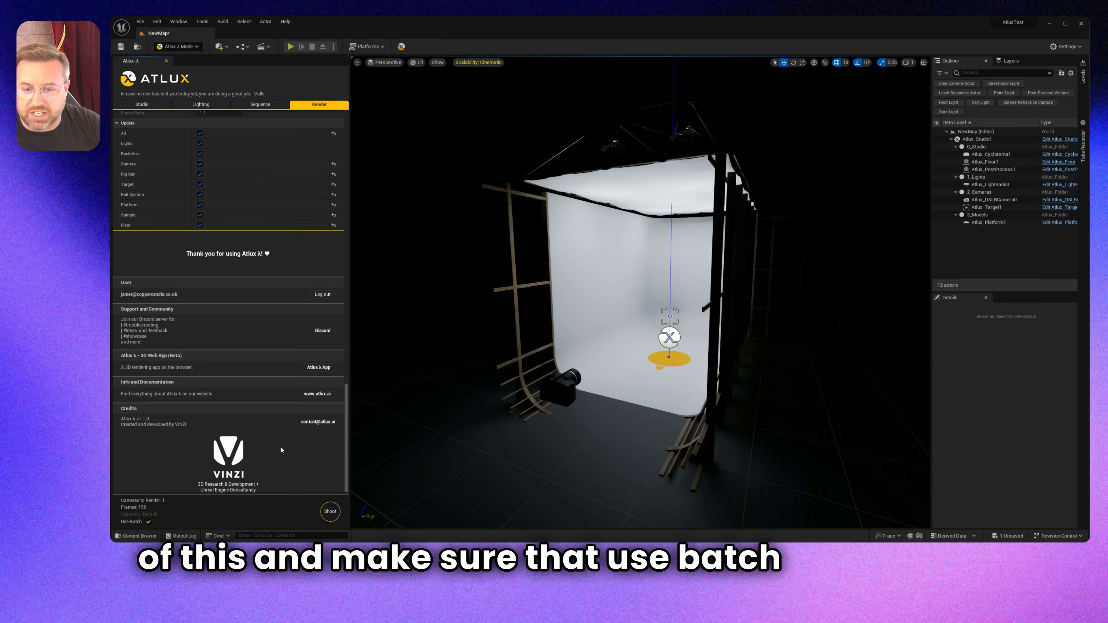
pyautogui.moveTo(347, 448); pyautogui.dragTo(336, 351)
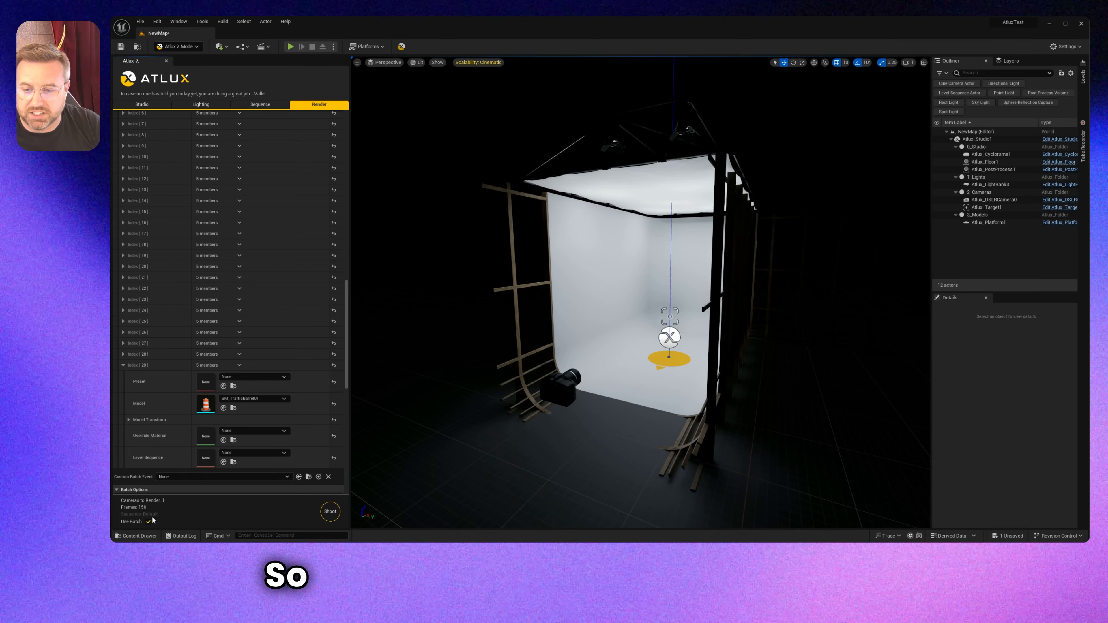
pyautogui.scroll(1, 174, 280)
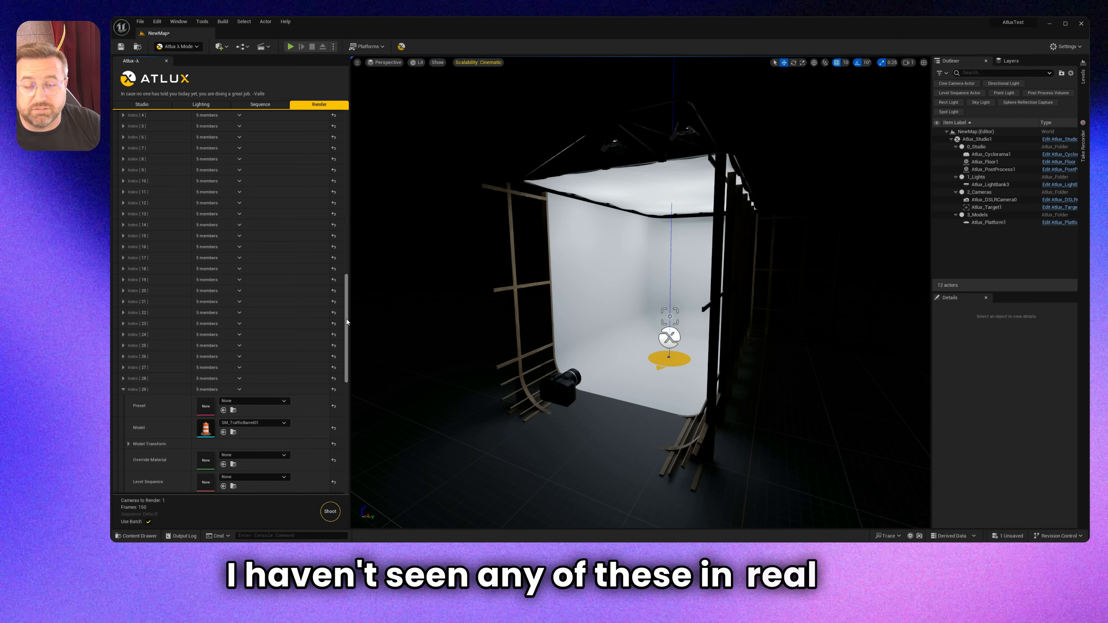
# Check the PNG and EXR file format settings and start the batch render
pyautogui.moveTo(346, 318); pyautogui.dragTo(346, 185)
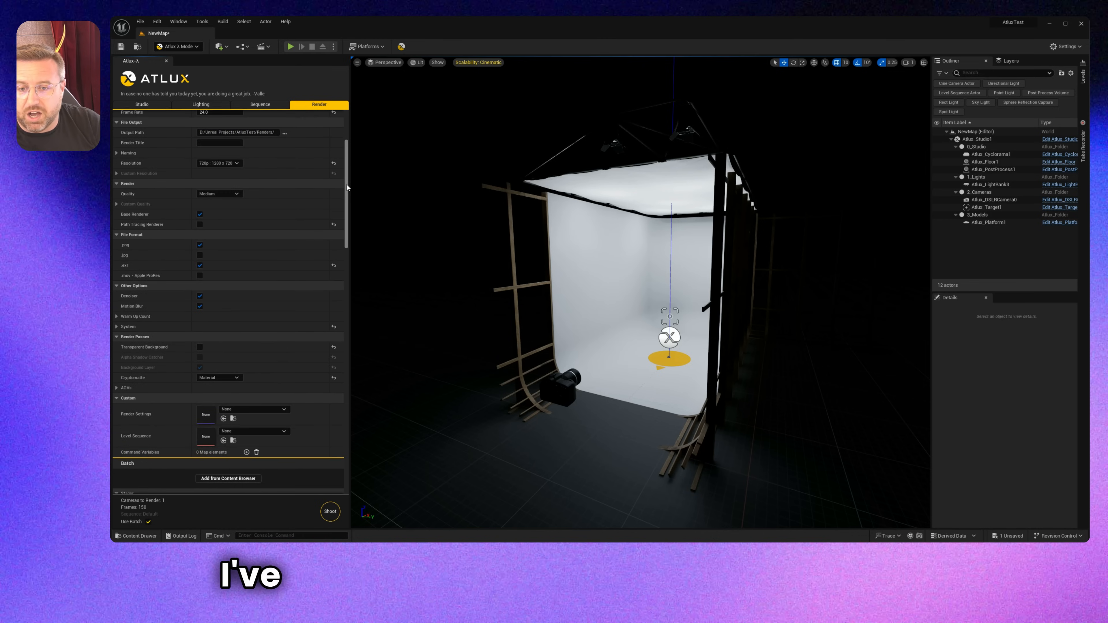
pyautogui.scroll(3, 250, 280)
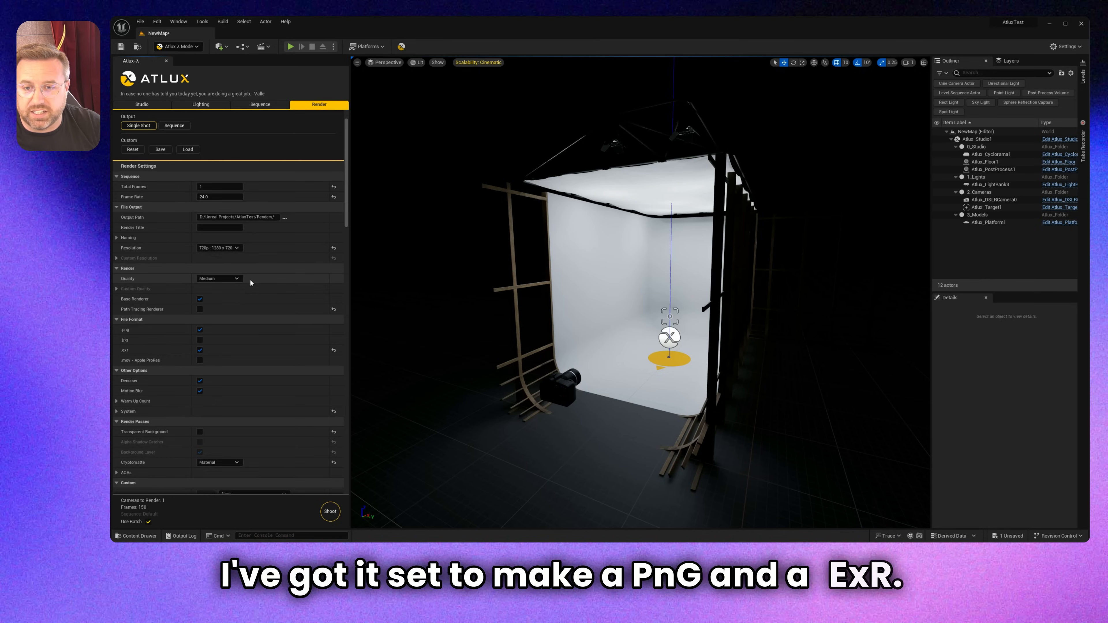
pyautogui.click(330, 513)
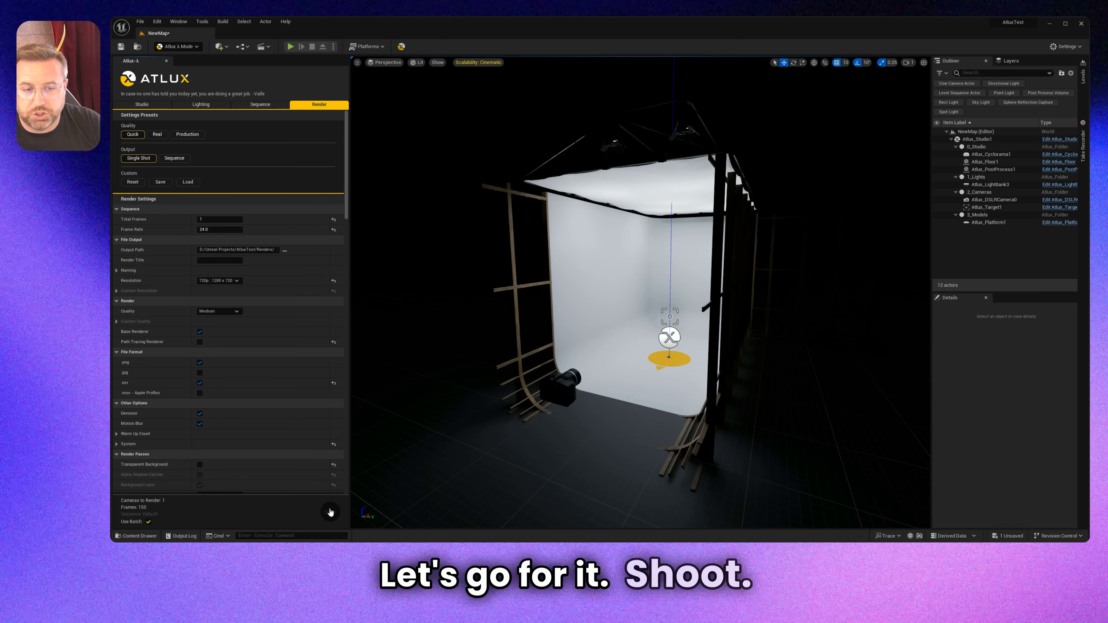